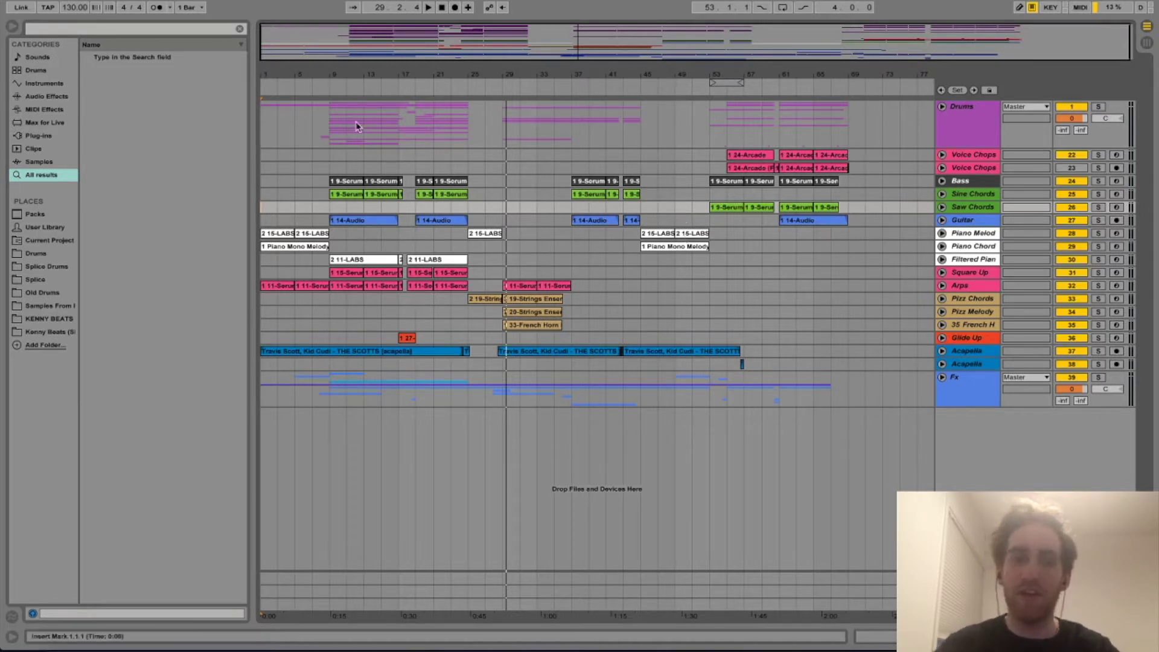
Step: Play the full arrangement from bar 1 and stop playback around bar 28
click(441, 8)
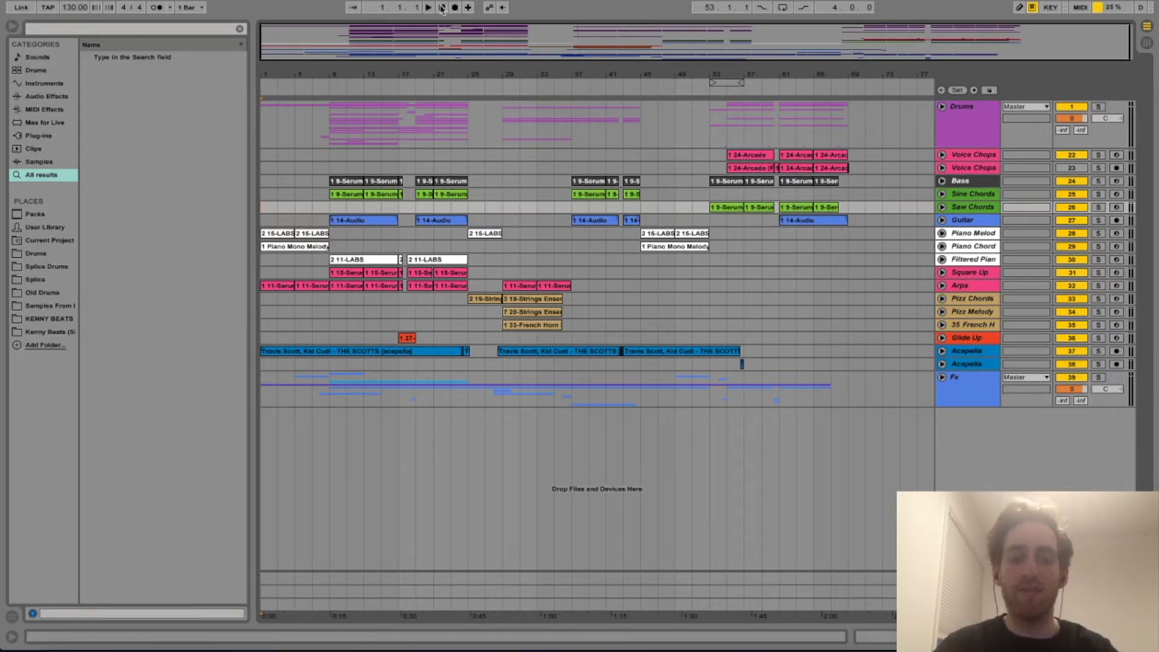
key(space)
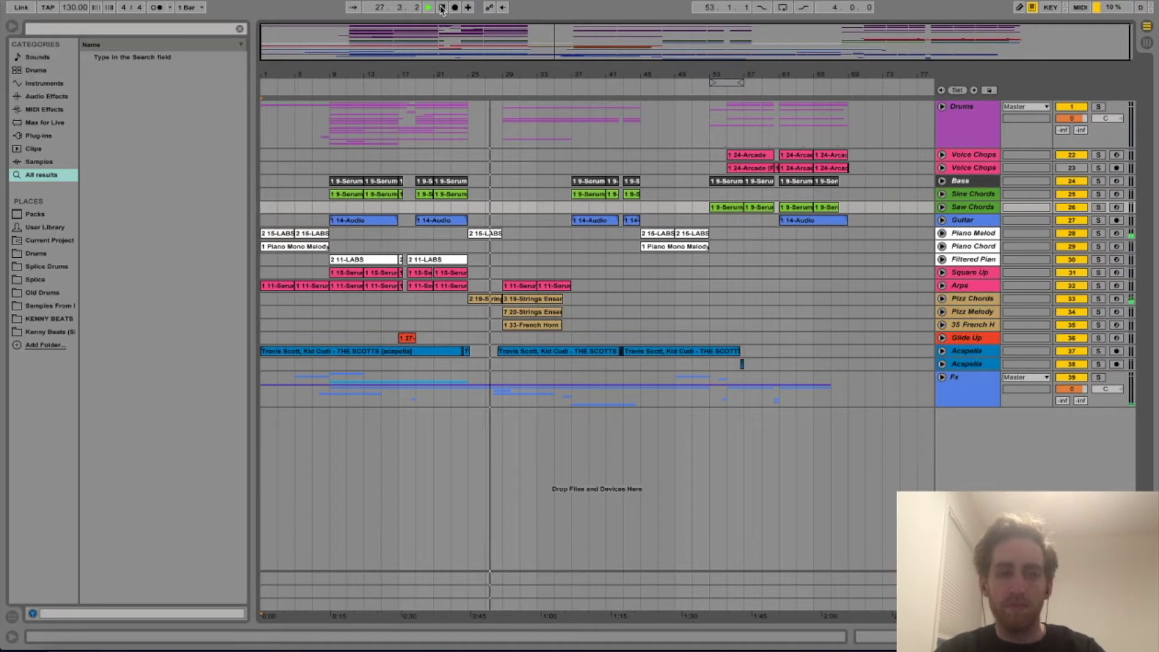
click(442, 9)
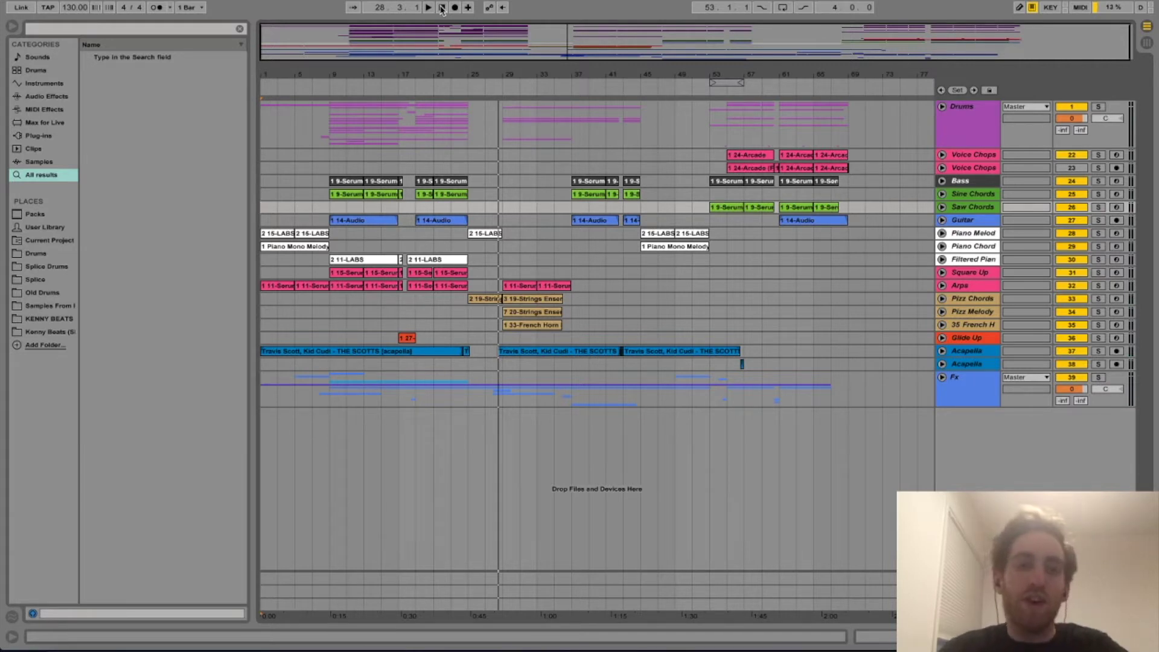
Step: Solo the Piano Melody and Piano Chords tracks, listen to them from bar 1 to about bar 9, and clear the solos
click(330, 210)
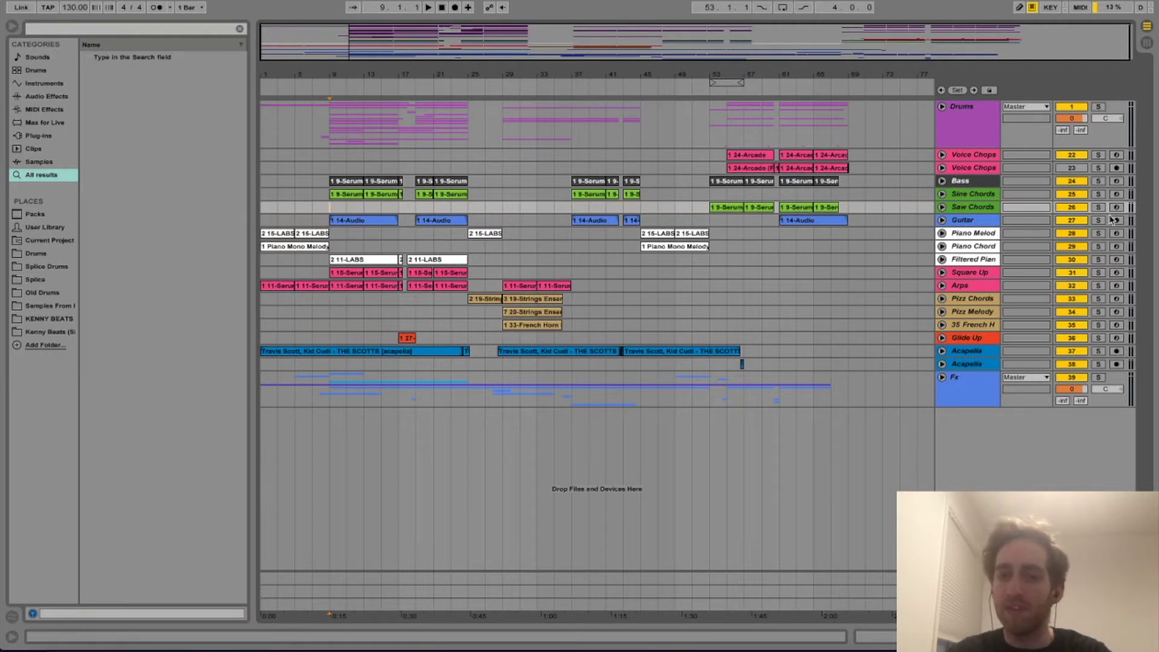
click(1098, 234)
super+click(1098, 247)
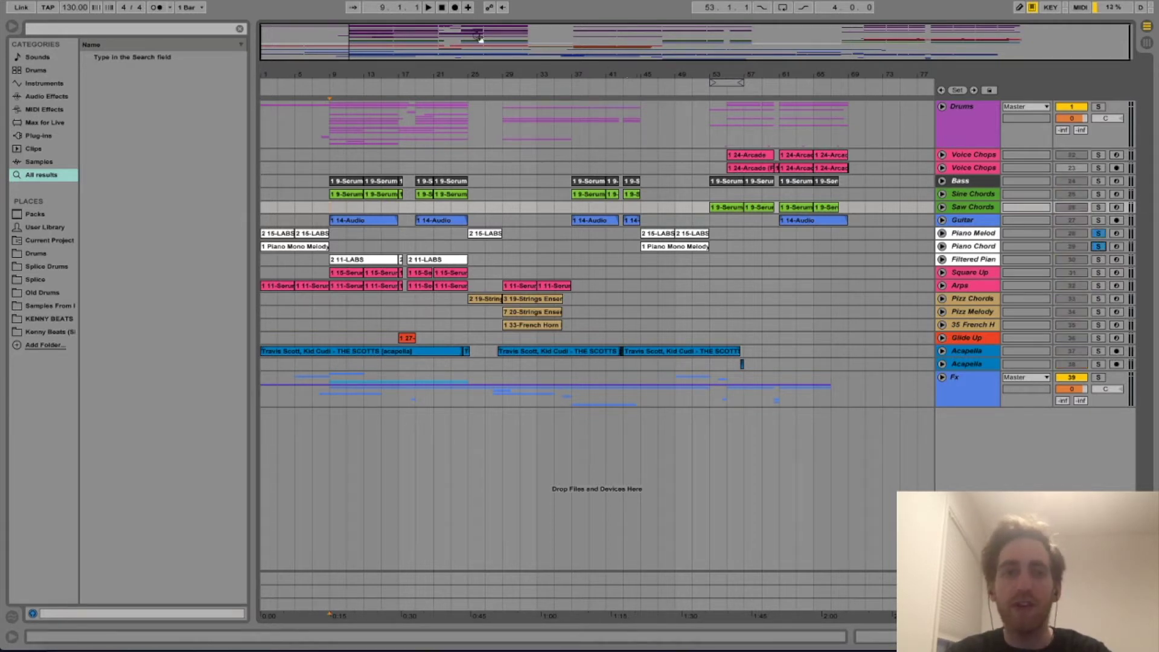
click(440, 7)
key(space)
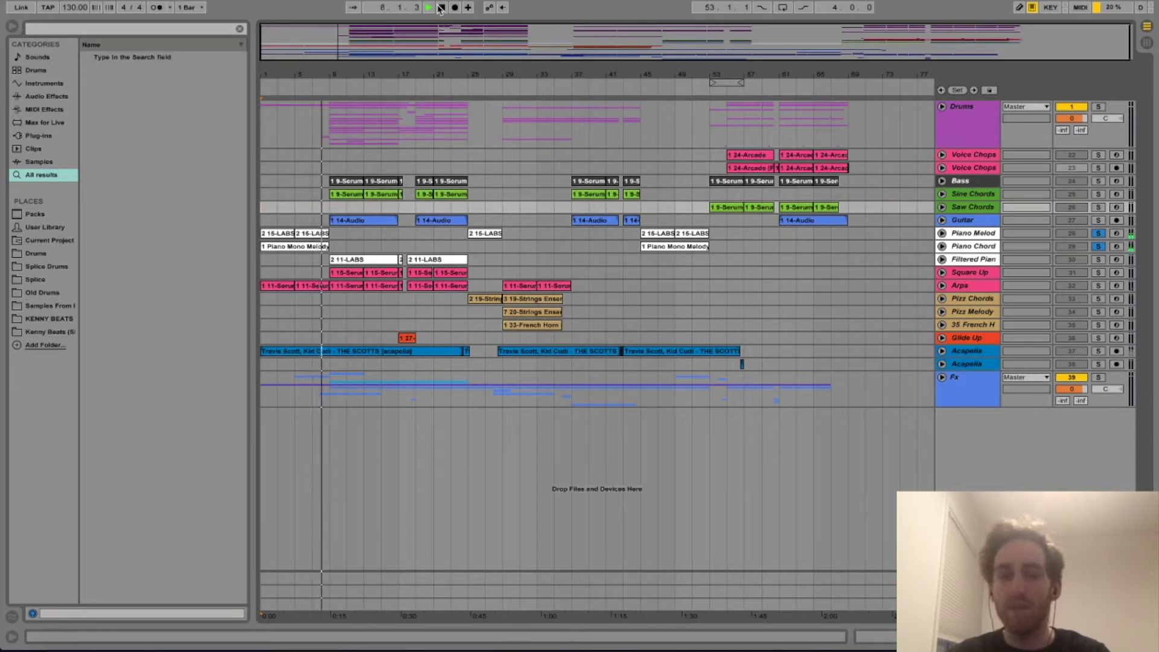
click(442, 7)
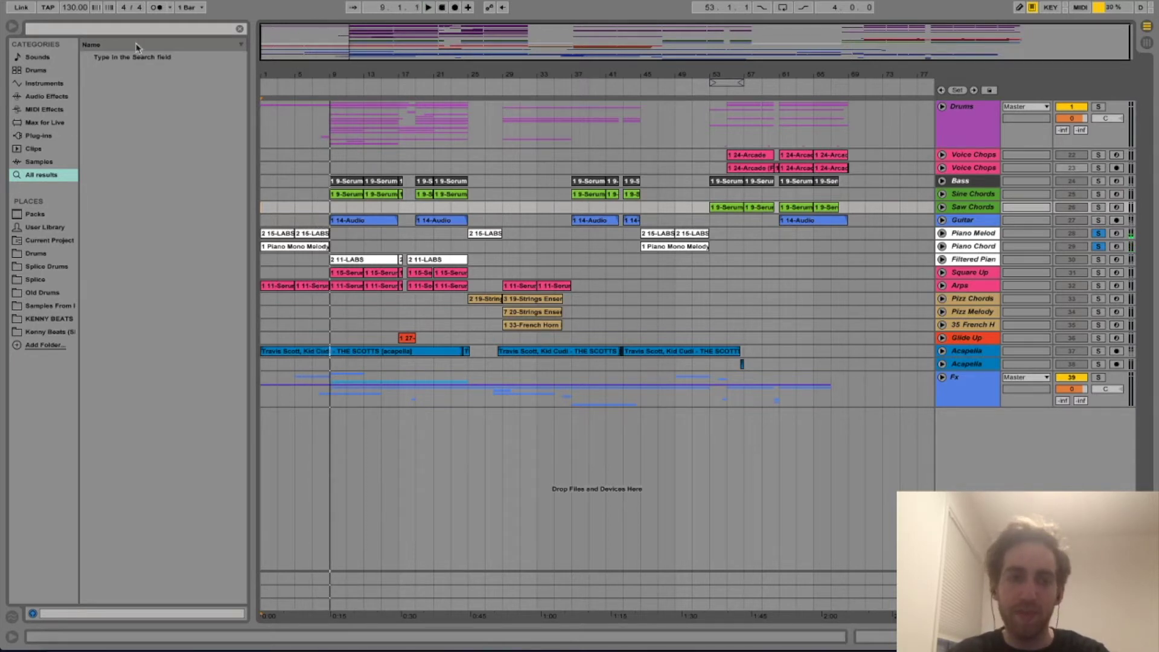
click(1098, 235)
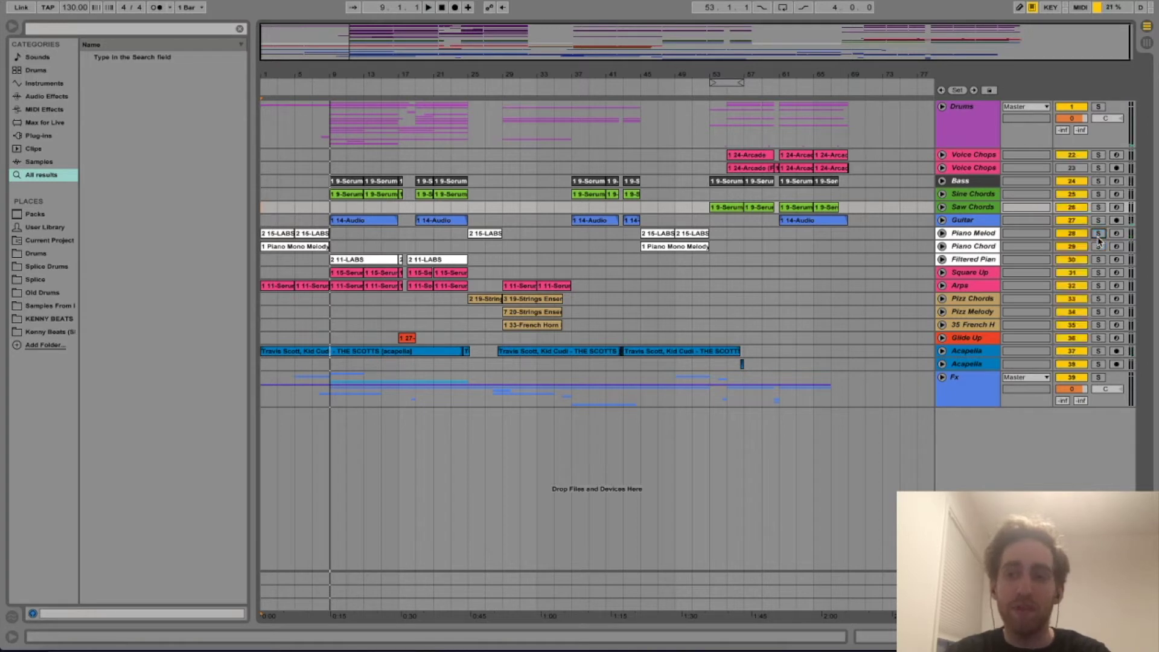
Step: Examine the RC-20 Retro Color settings on the Piano Melody track and close the plugin window
double_click(989, 233)
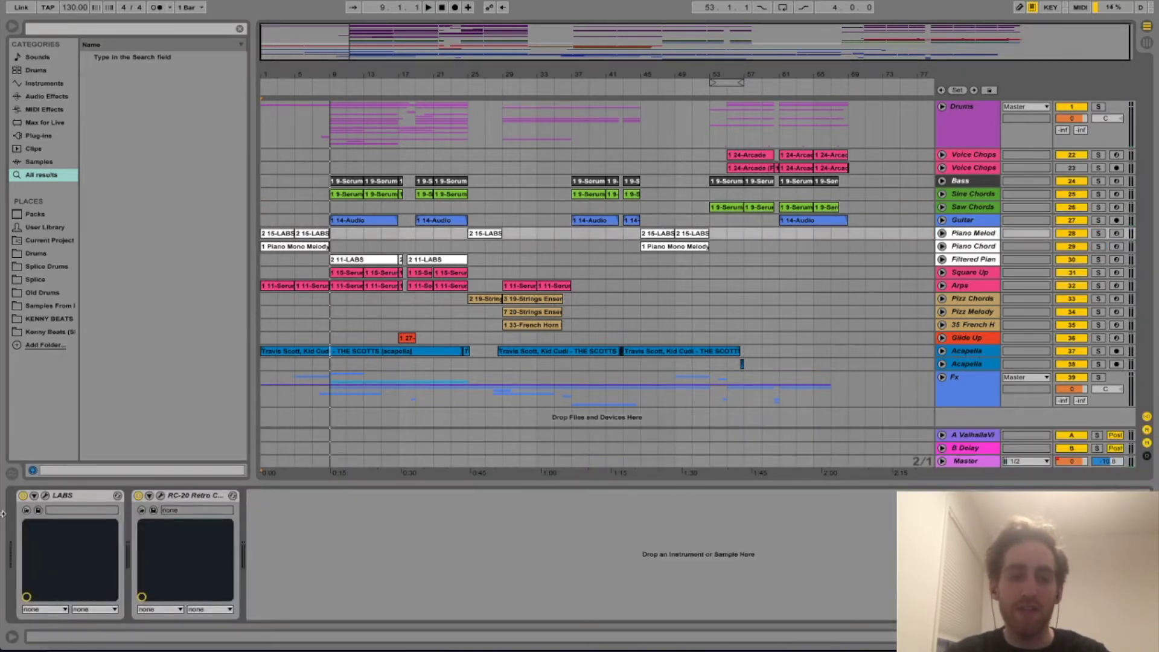
click(161, 496)
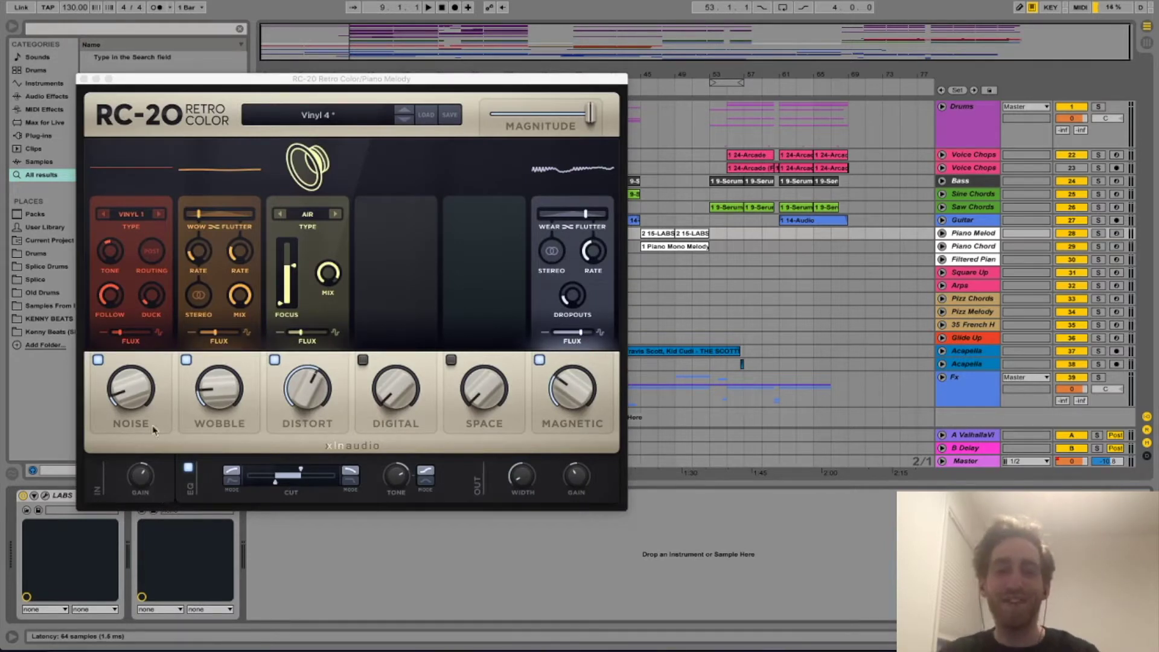
click(83, 80)
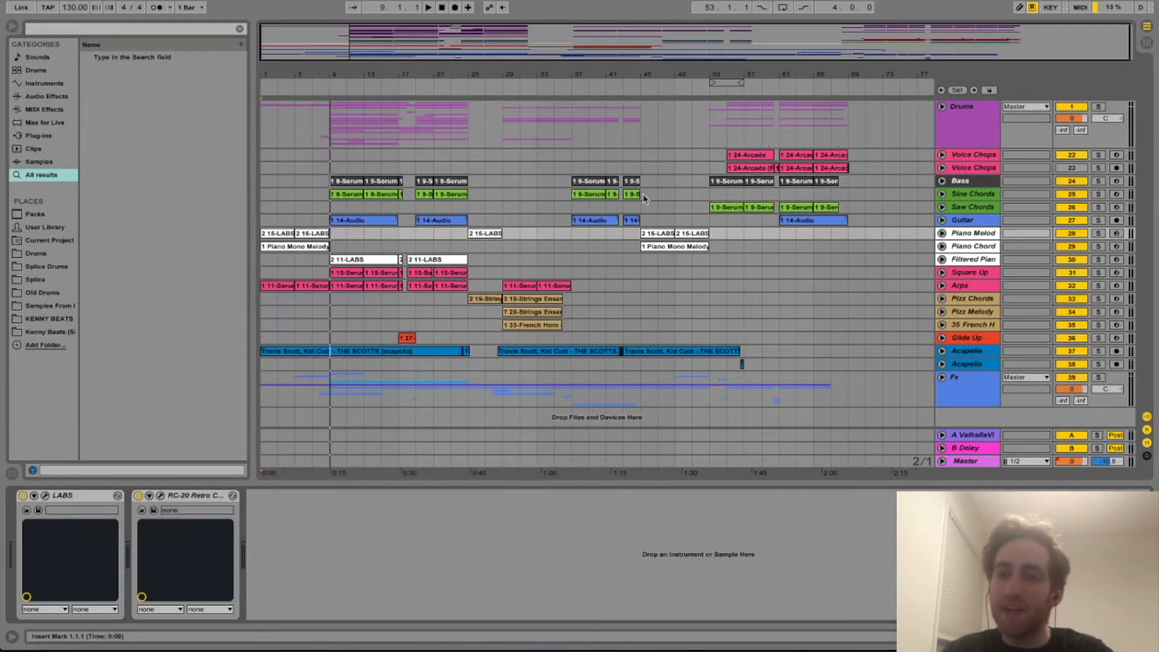
Step: Examine the RC-20 Retro Color settings on the Piano Chords track, including the output Width, and close the plugin window
click(973, 247)
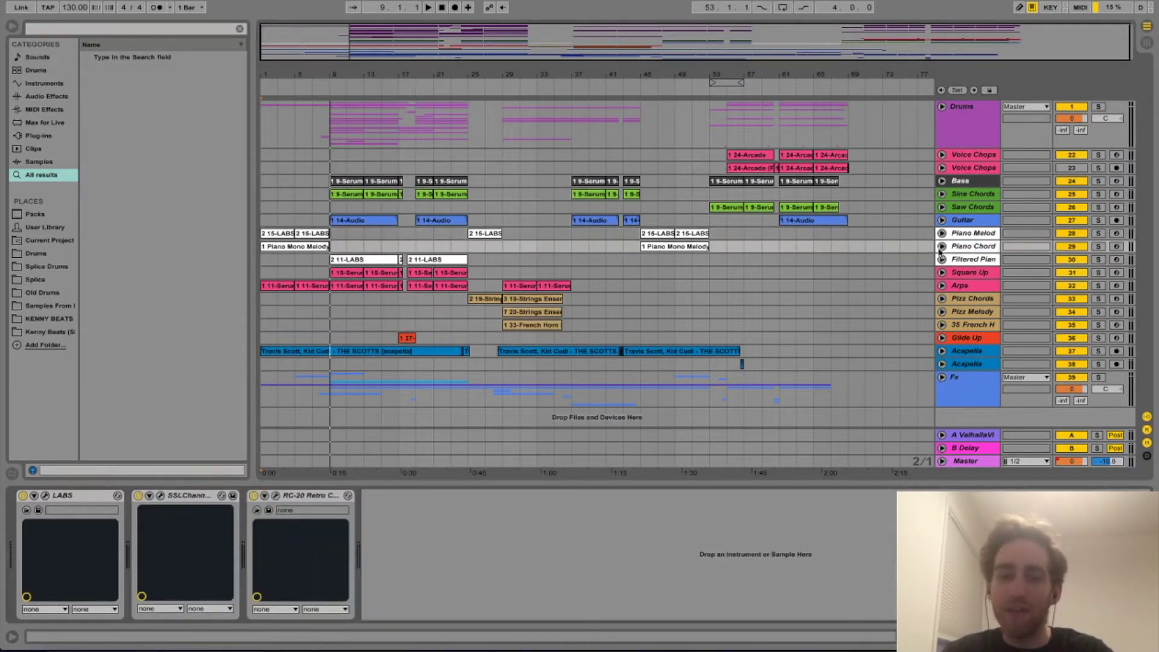
click(275, 496)
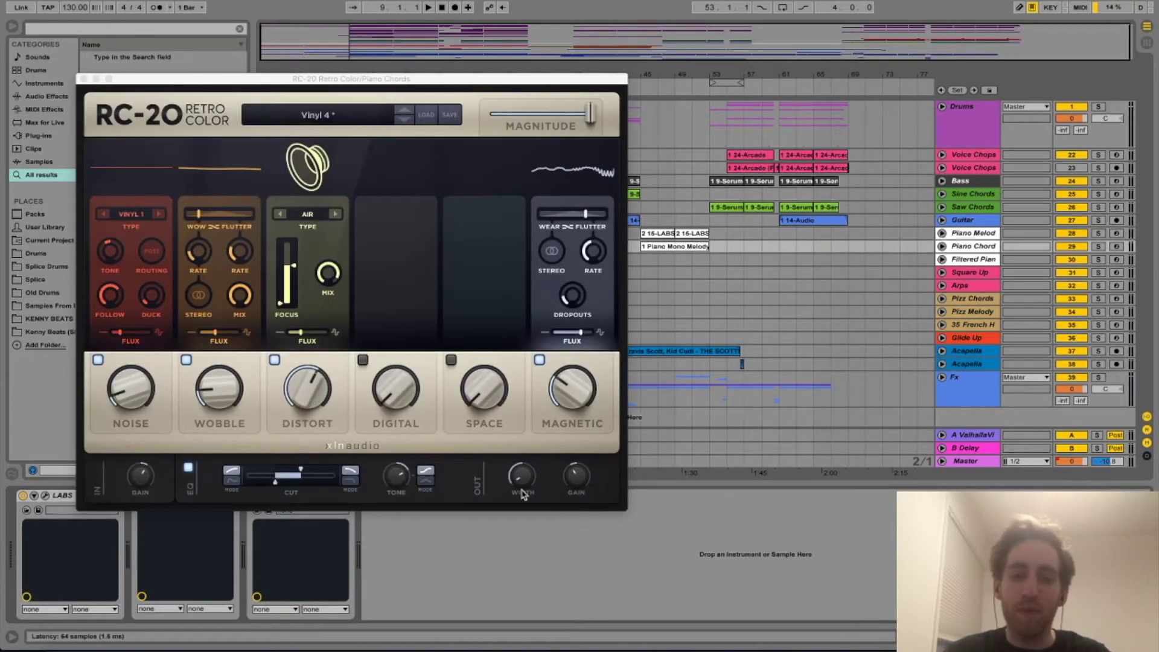
click(519, 486)
drag(515, 457, 509, 532)
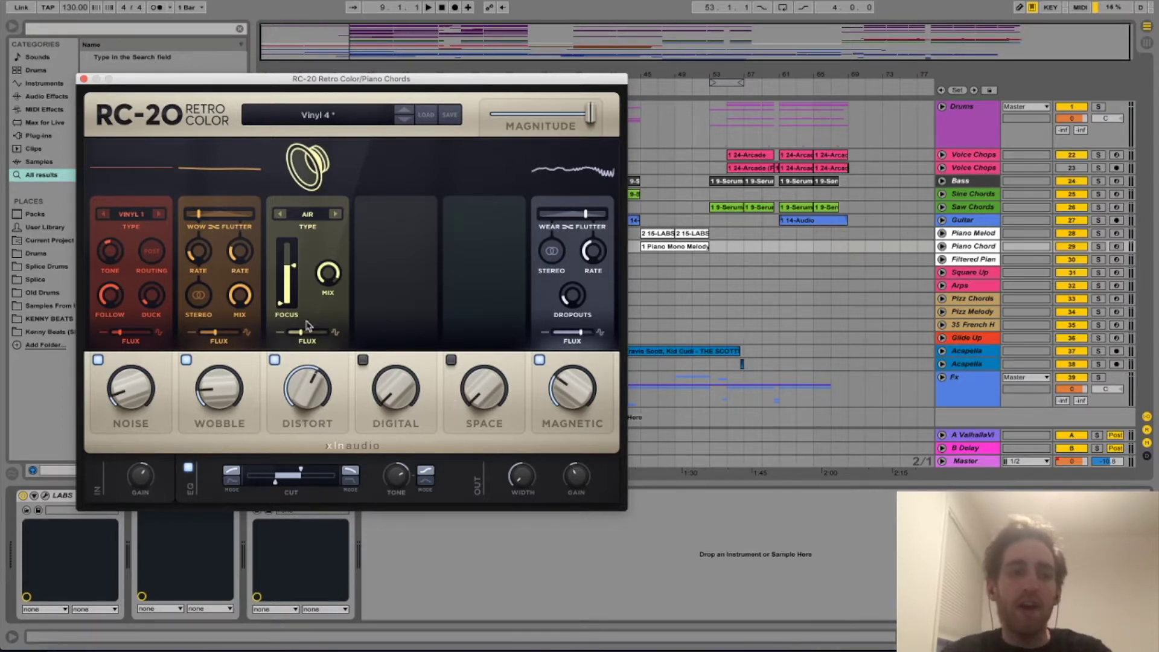
click(84, 78)
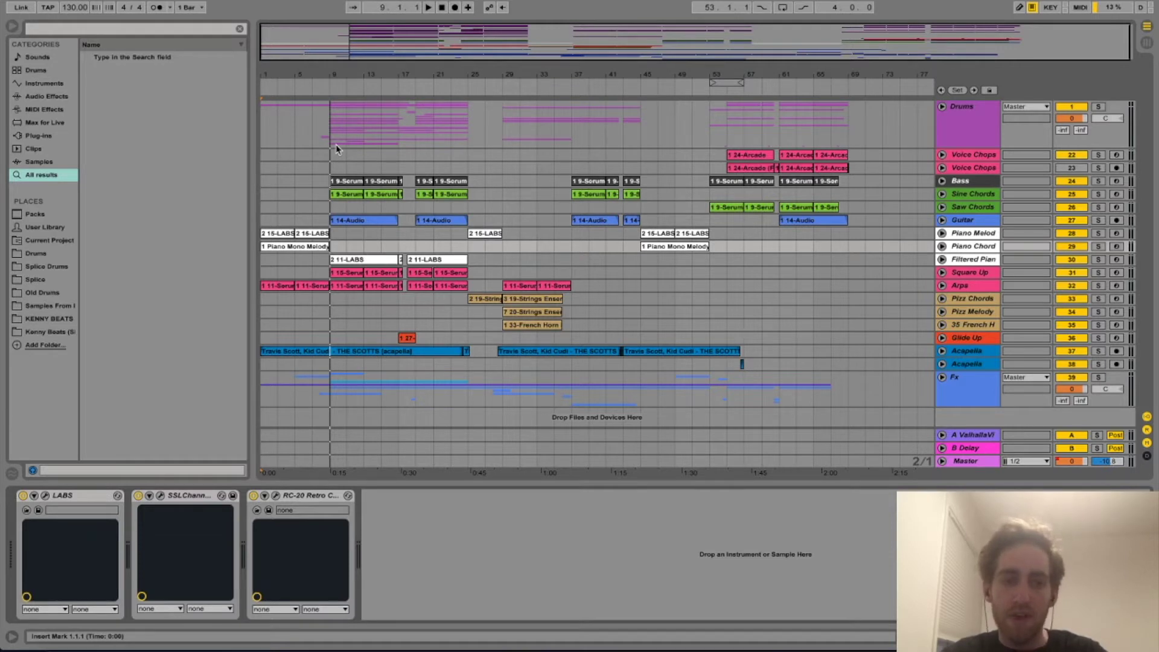
Step: Solo the Bass and Sine Chords tracks and listen to them from bar 9
click(1098, 181)
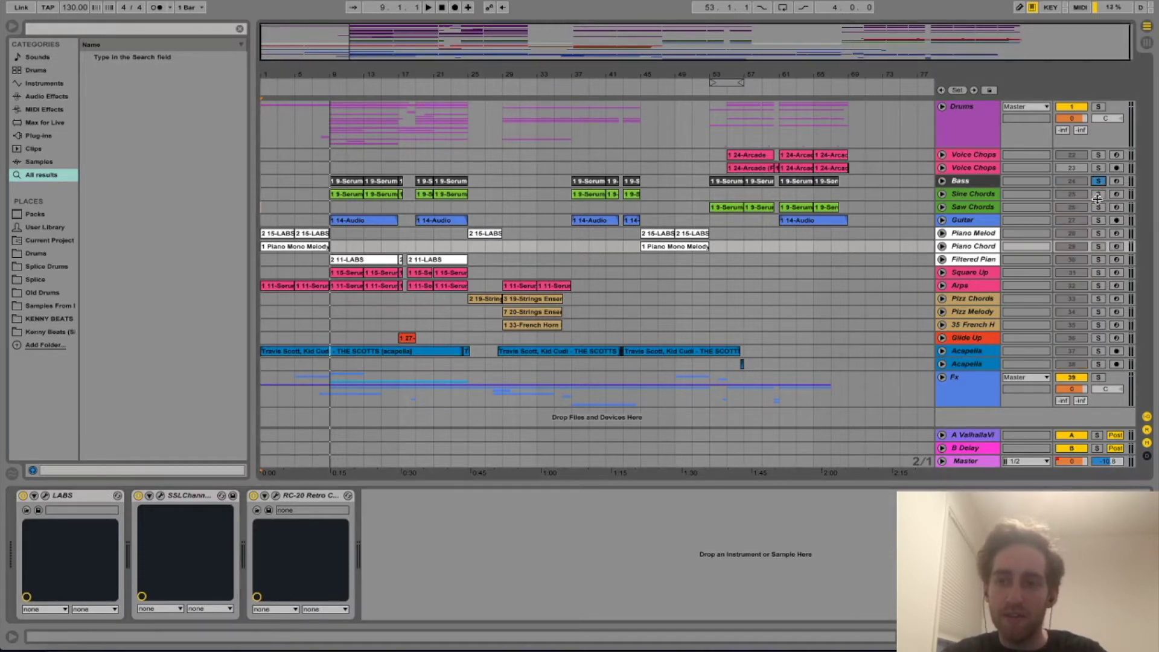
click(1098, 194)
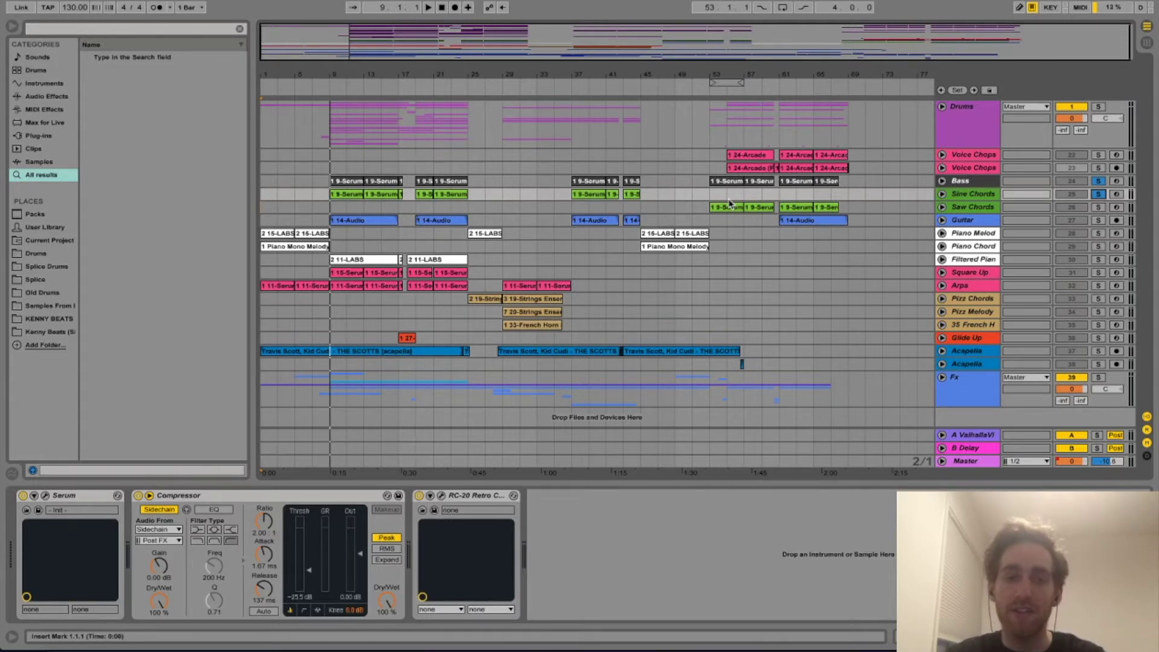
key(space)
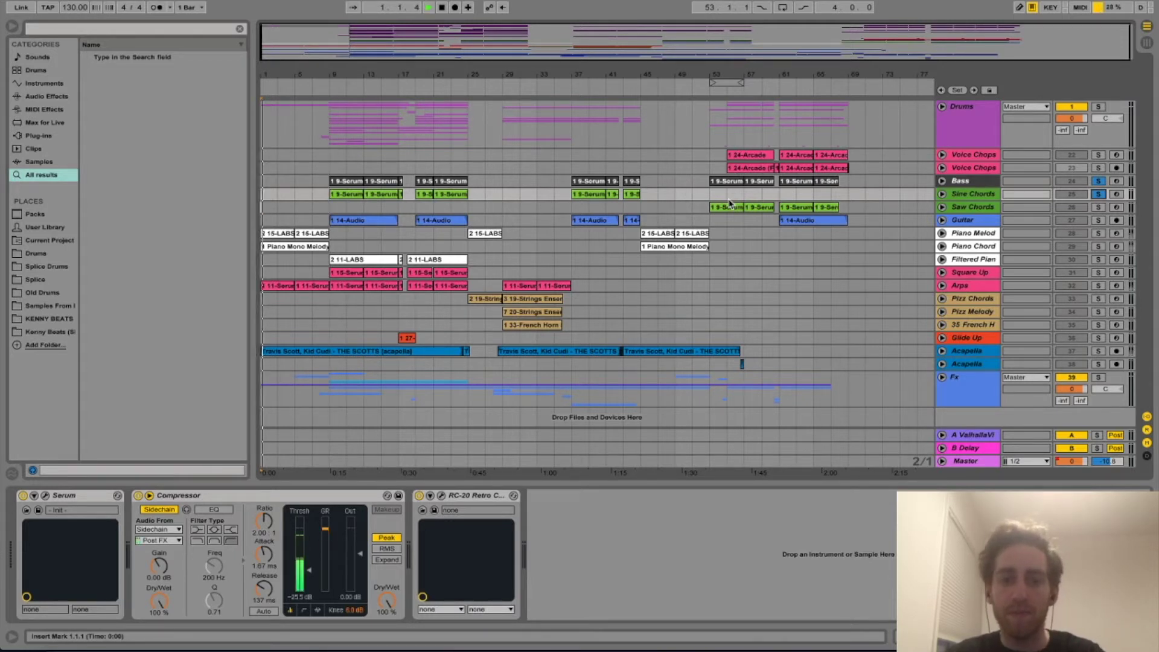
click(328, 181)
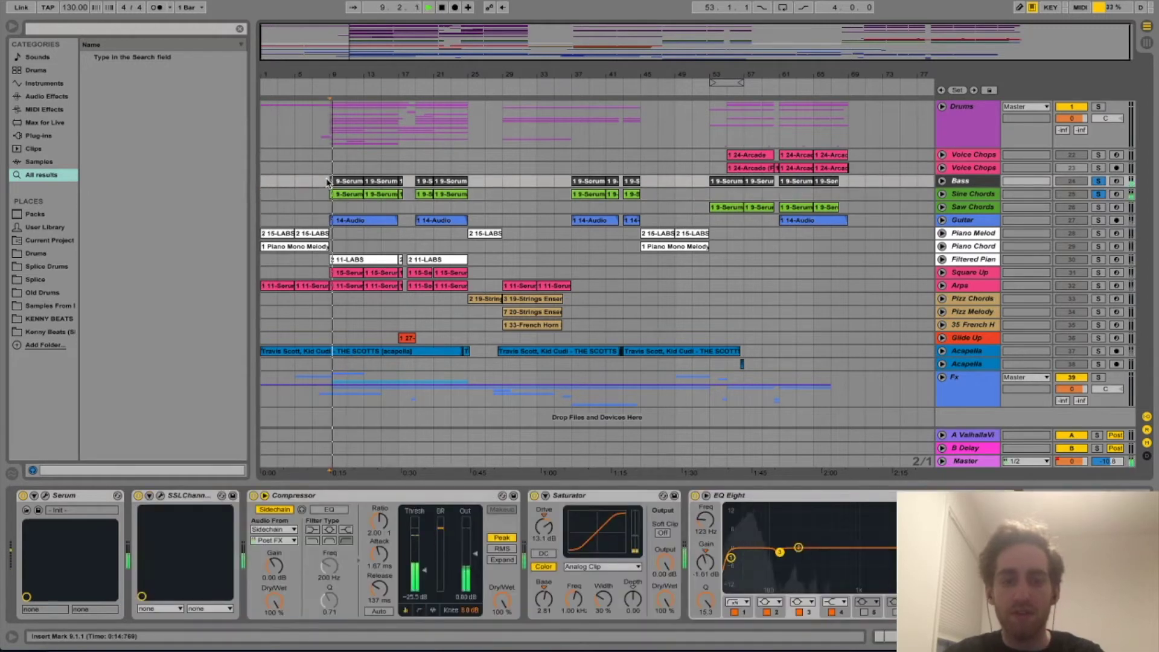
Step: Examine the Sine Chords Serum patch: the LFO 2 modulation of the filter cutoff, oscillator A's unison detune, and the effects
click(967, 197)
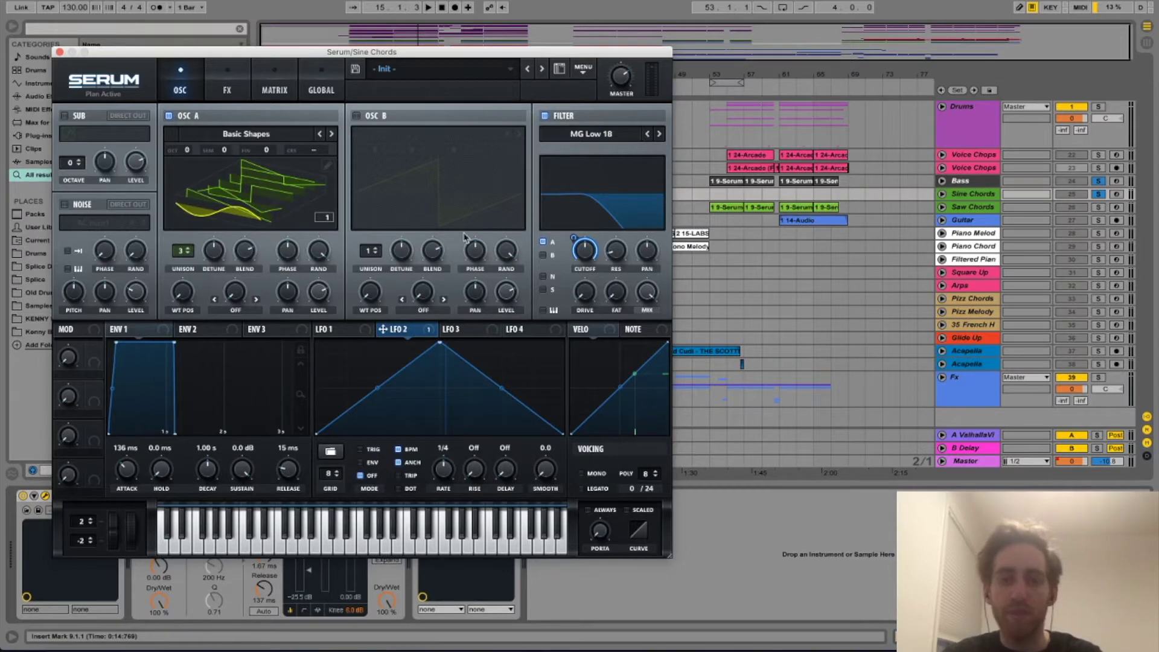
drag(401, 329, 548, 260)
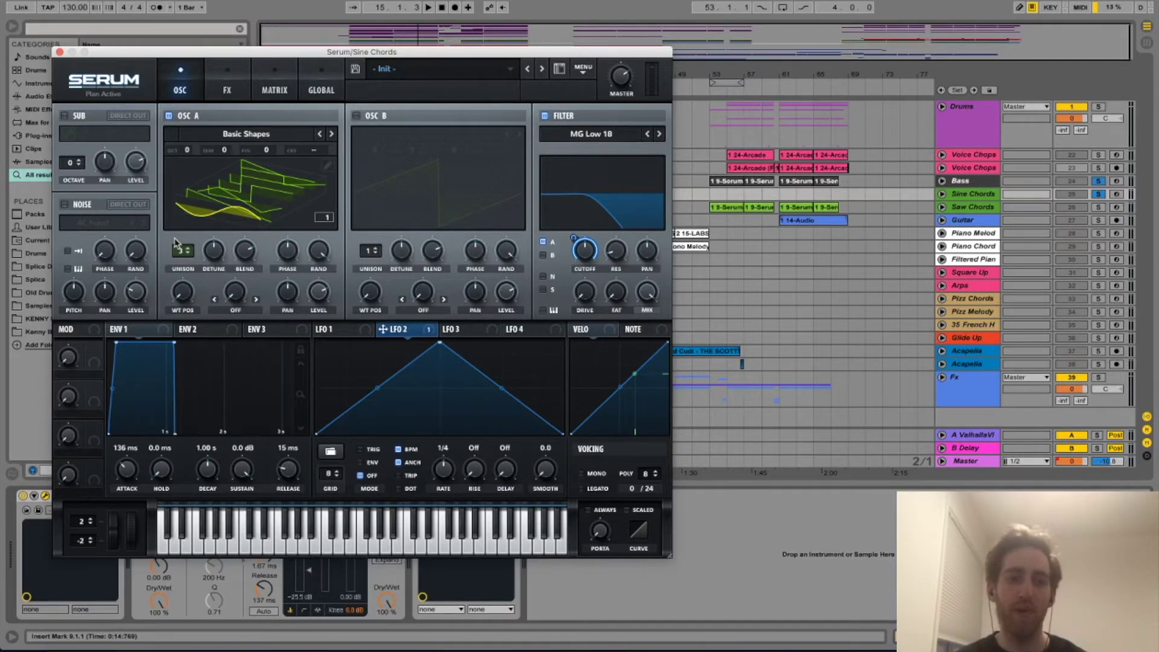
mouse_move(213, 256)
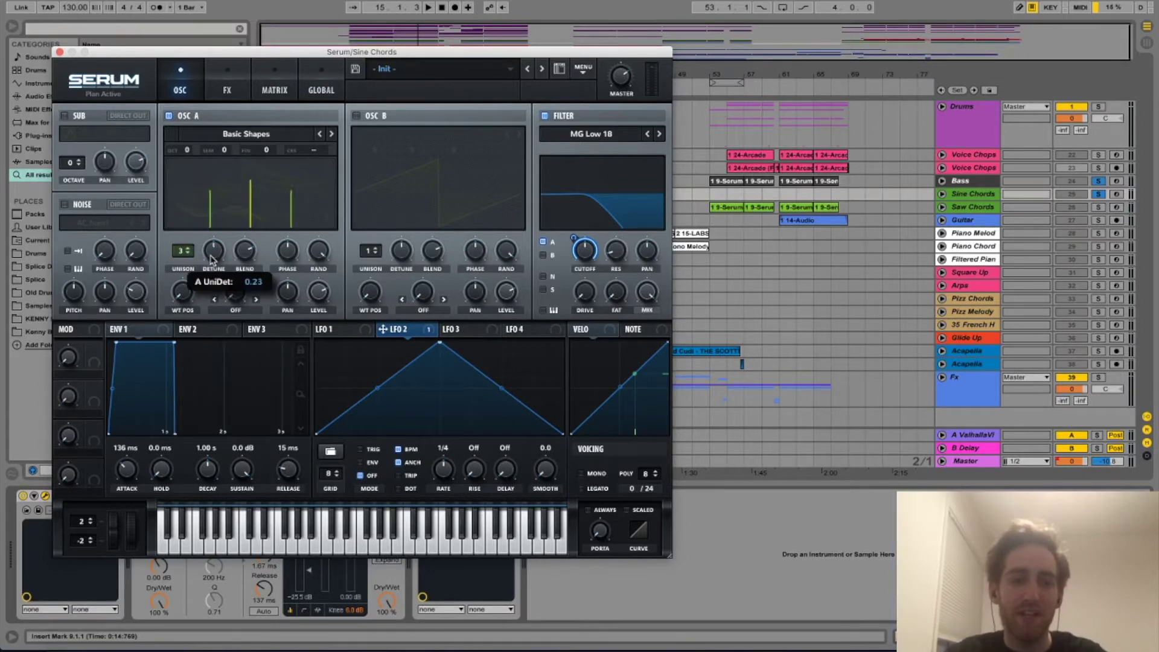
drag(213, 256, 211, 258)
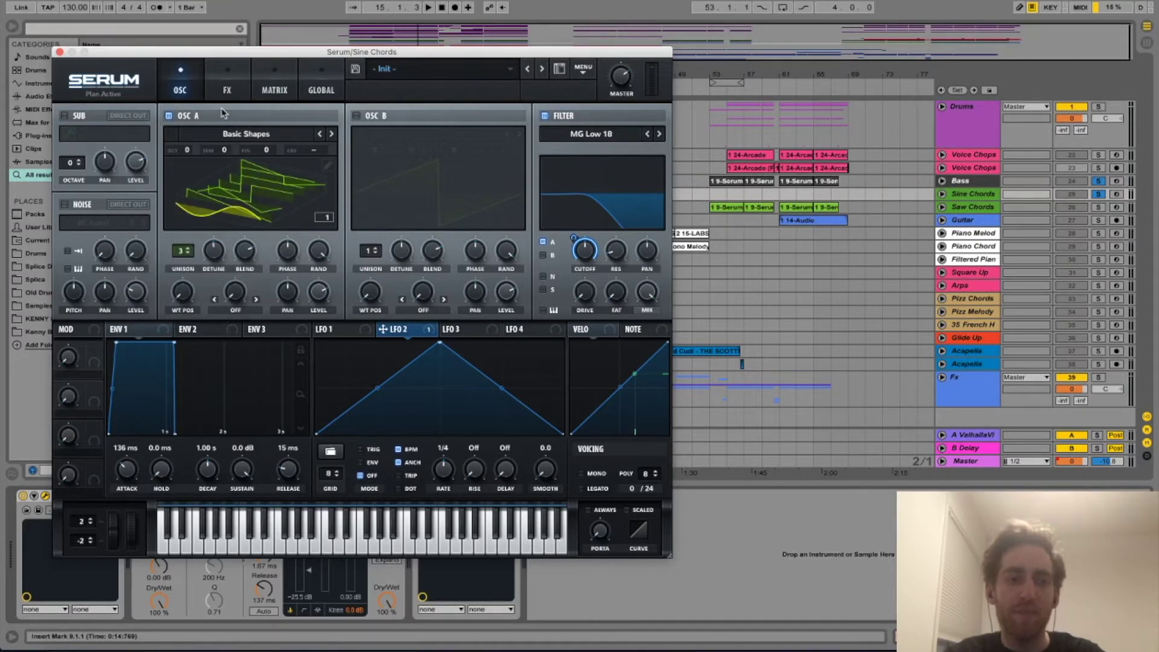
click(228, 90)
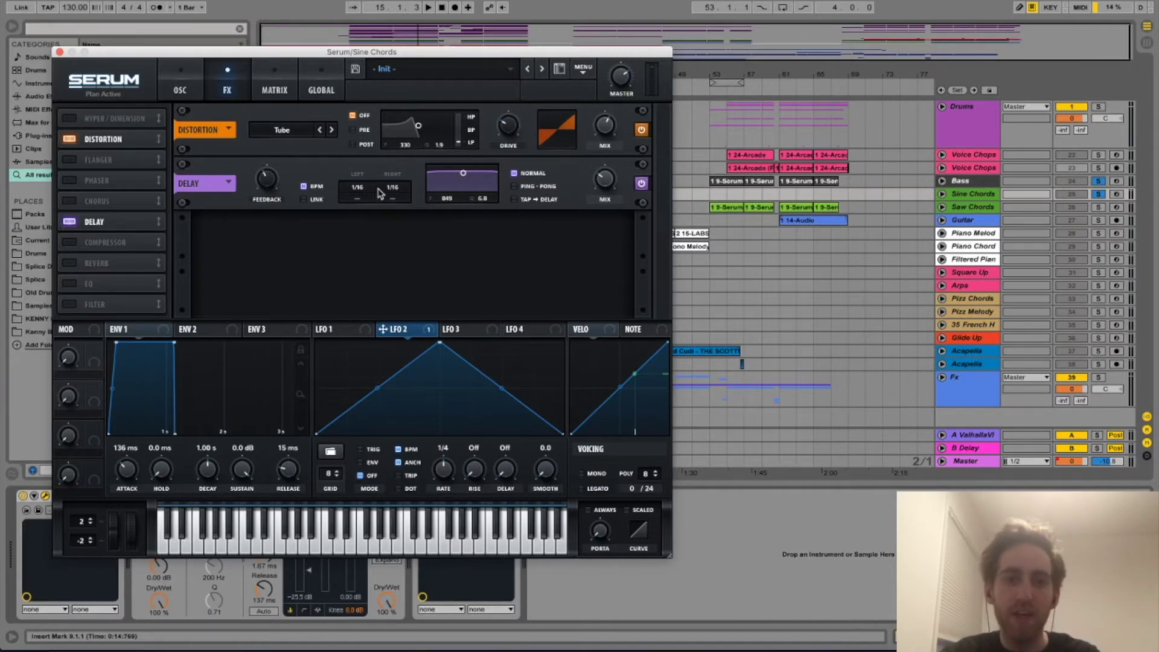
click(58, 52)
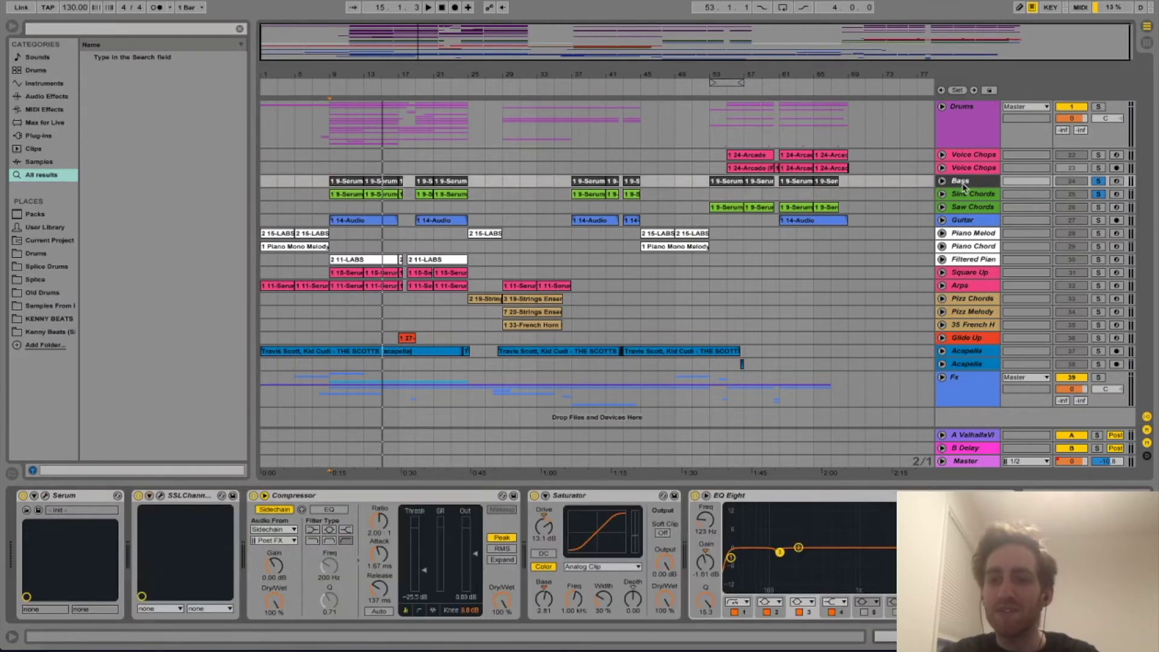
Step: Check the sub oscillator in the Bass track's Serum, and replay the soloed Bass and Sine Chords from bar 9 before clearing the solos
click(45, 495)
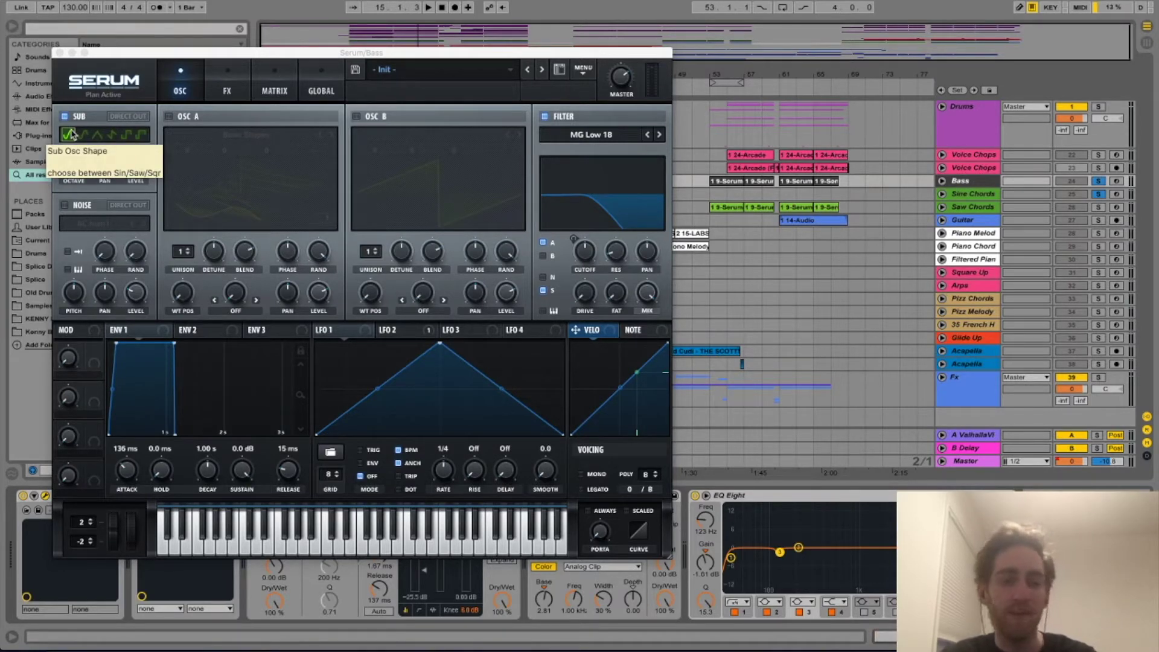
click(58, 53)
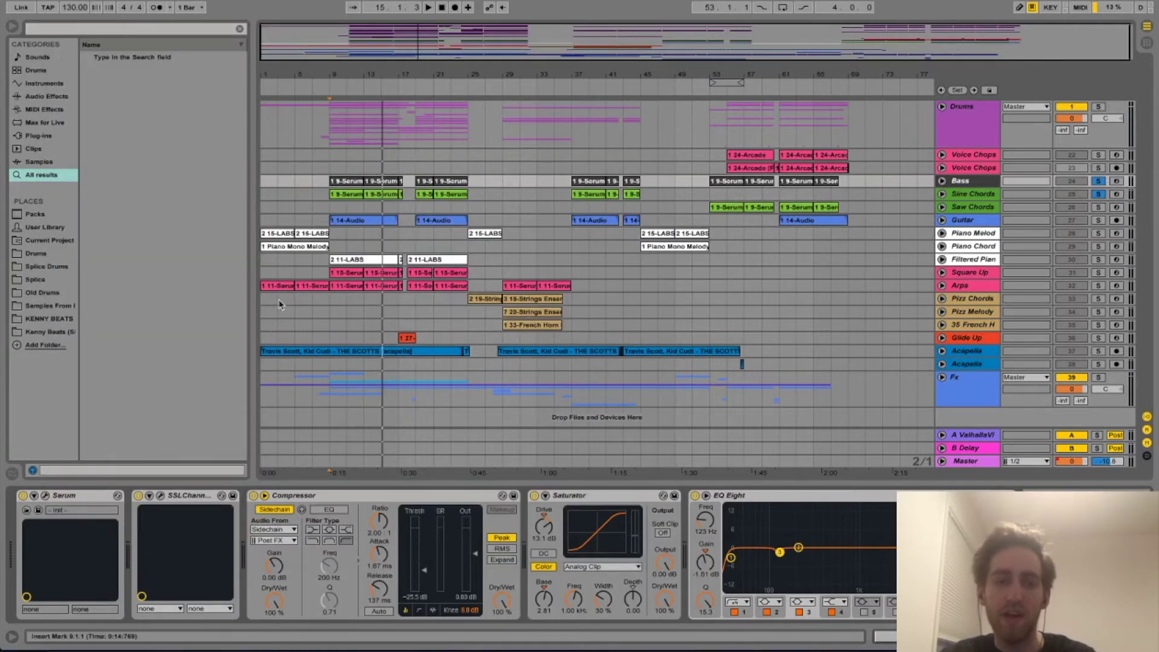
key(space)
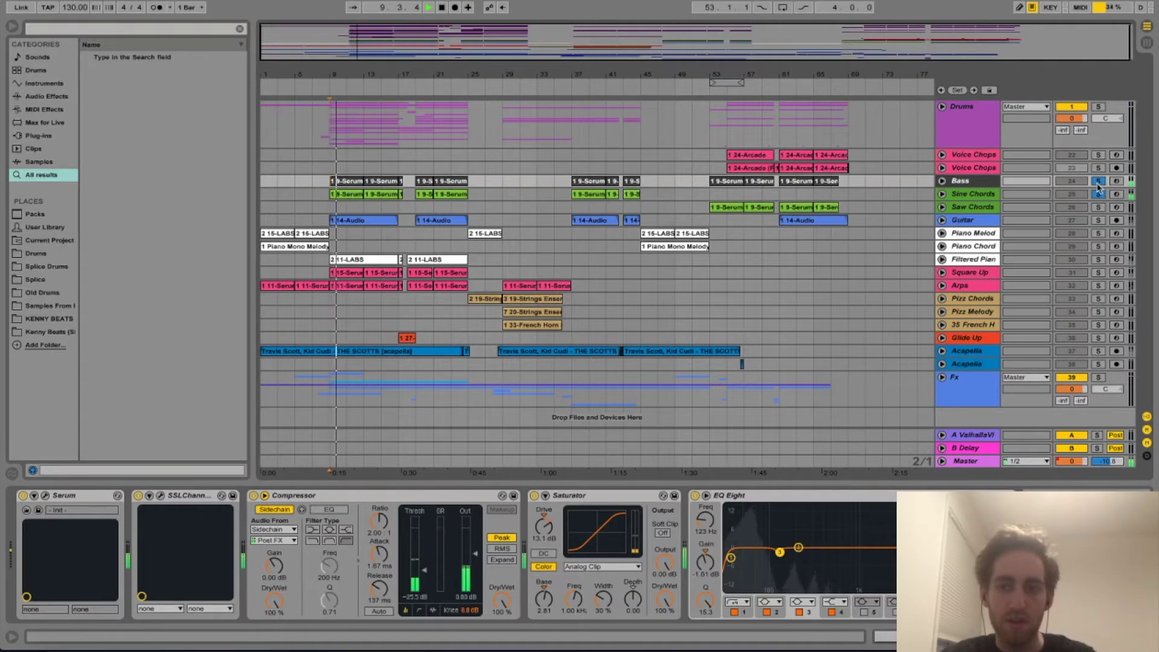
click(1098, 182)
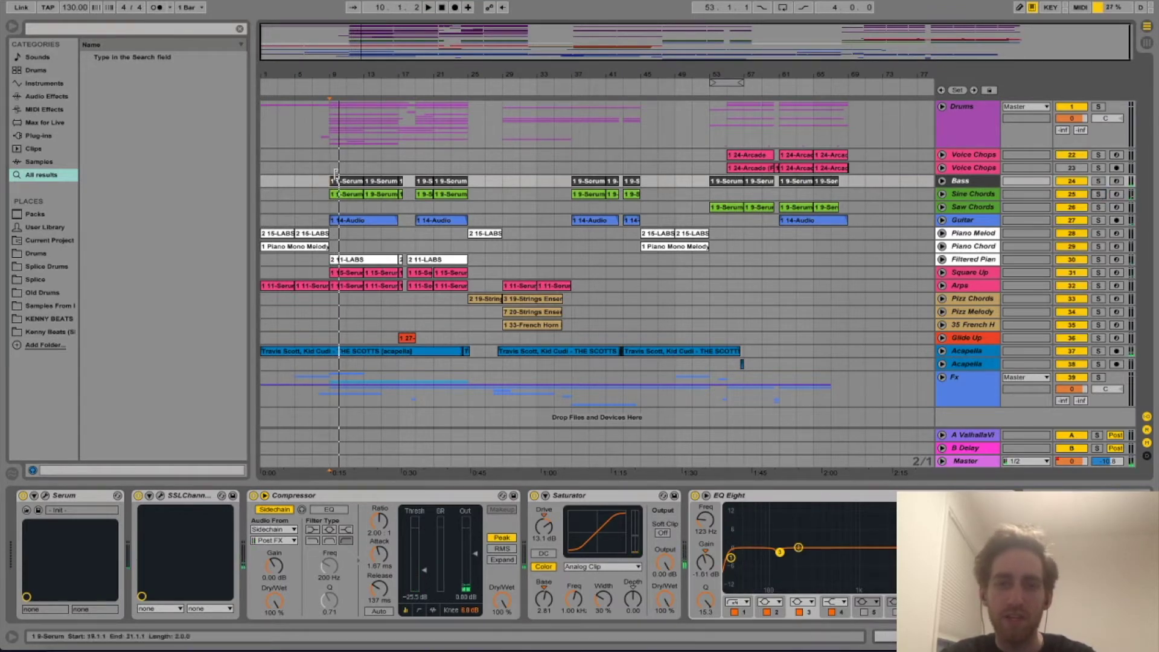
Step: Unfold the Guitar track and listen to it soloed from bar 9 to about bar 13, clearing the solo at the end
click(964, 221)
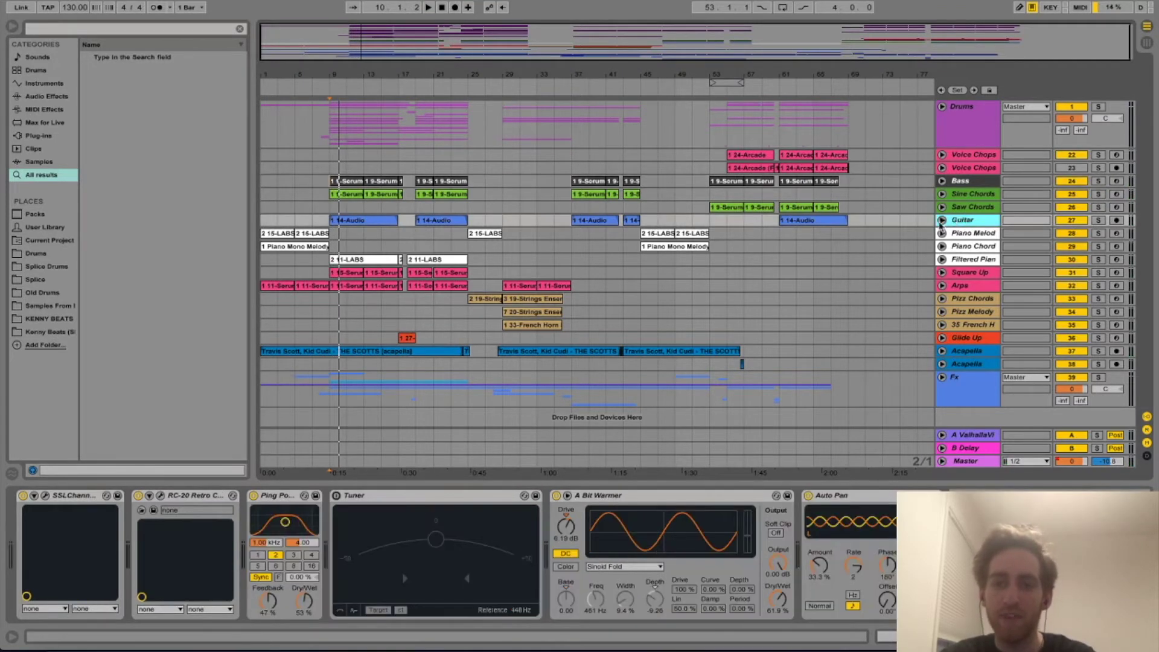
click(941, 220)
click(329, 238)
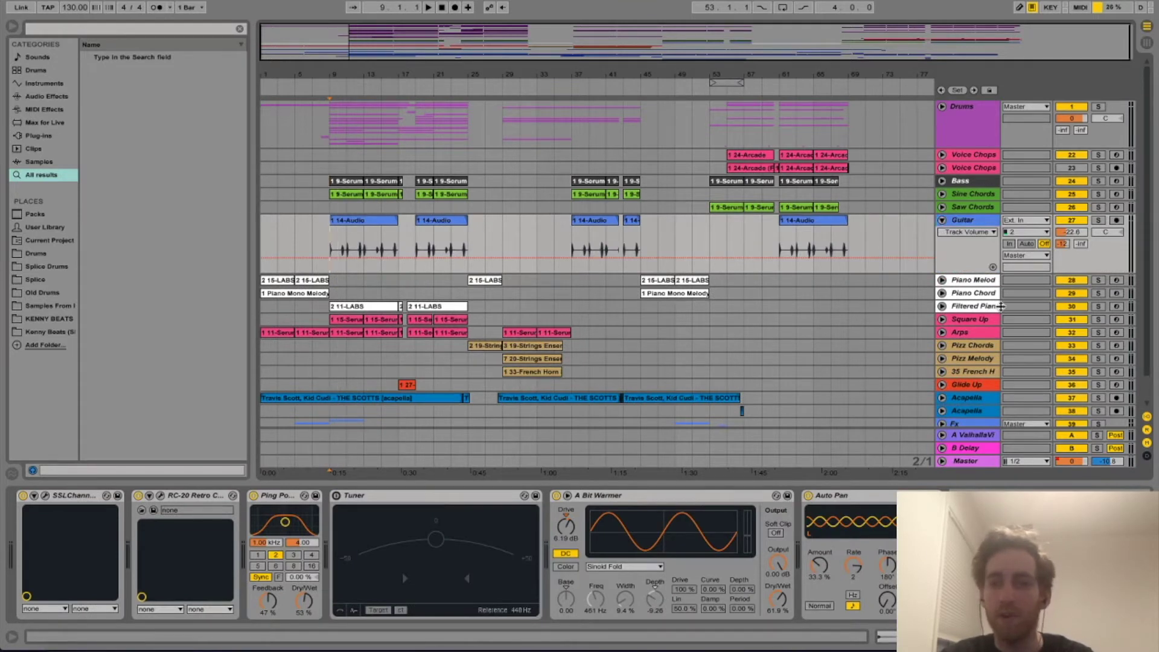
click(1098, 220)
key(space)
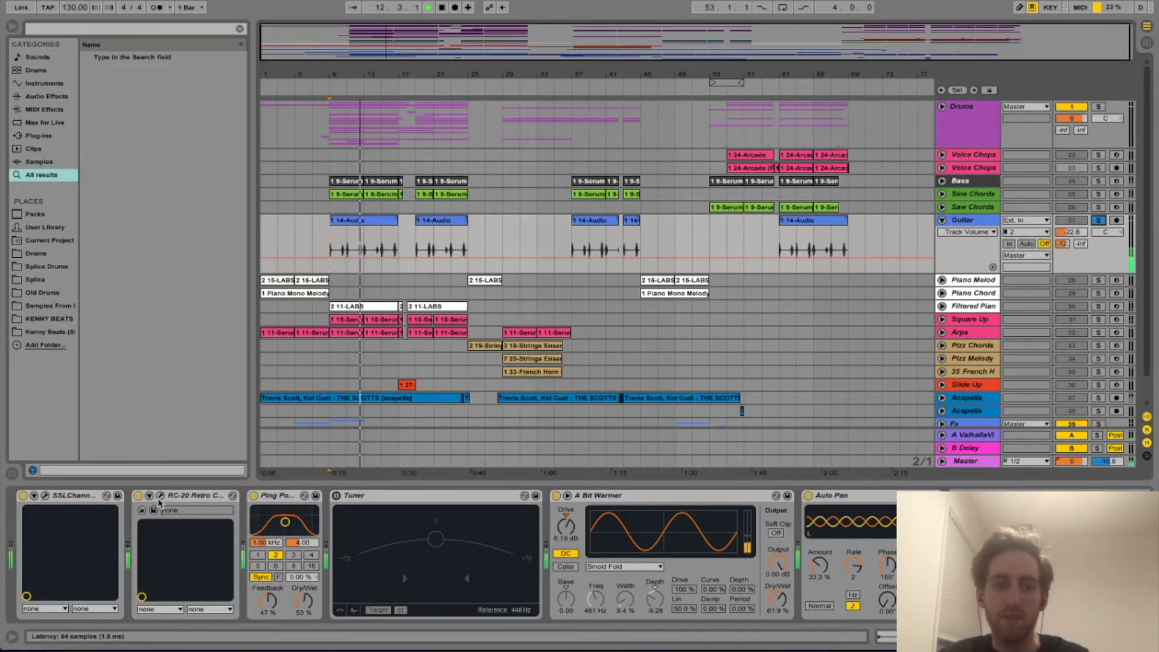
key(space)
click(1098, 220)
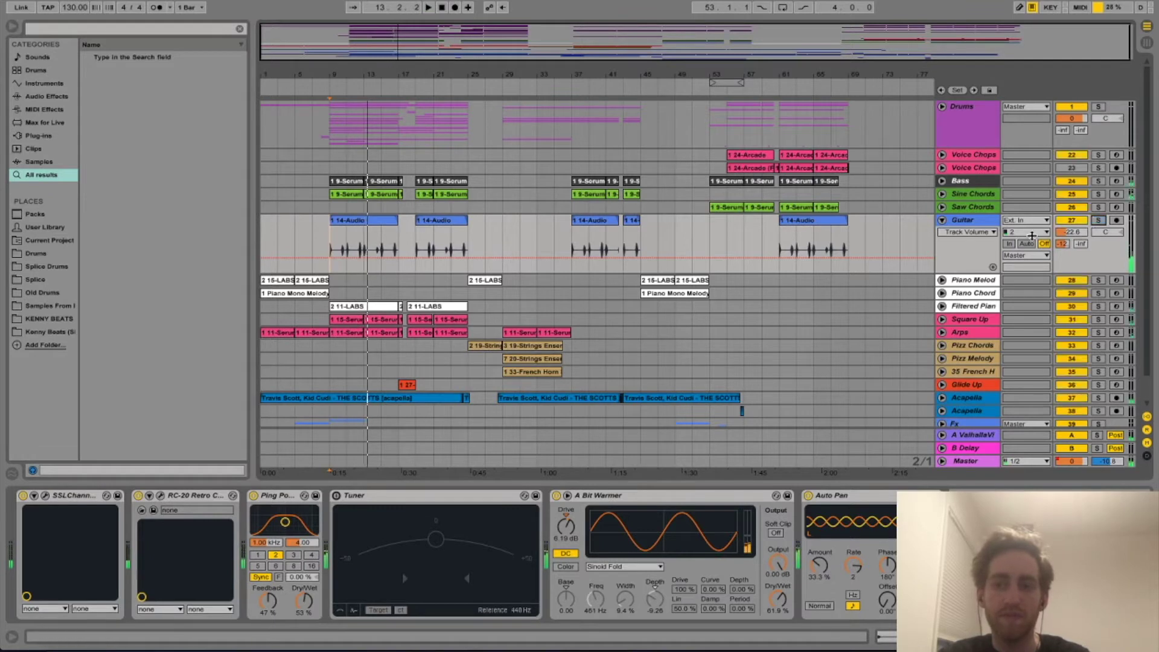
Step: Save the current set and show the Guitar track's device chain
drag(540, 481, 539, 562)
key(super+s)
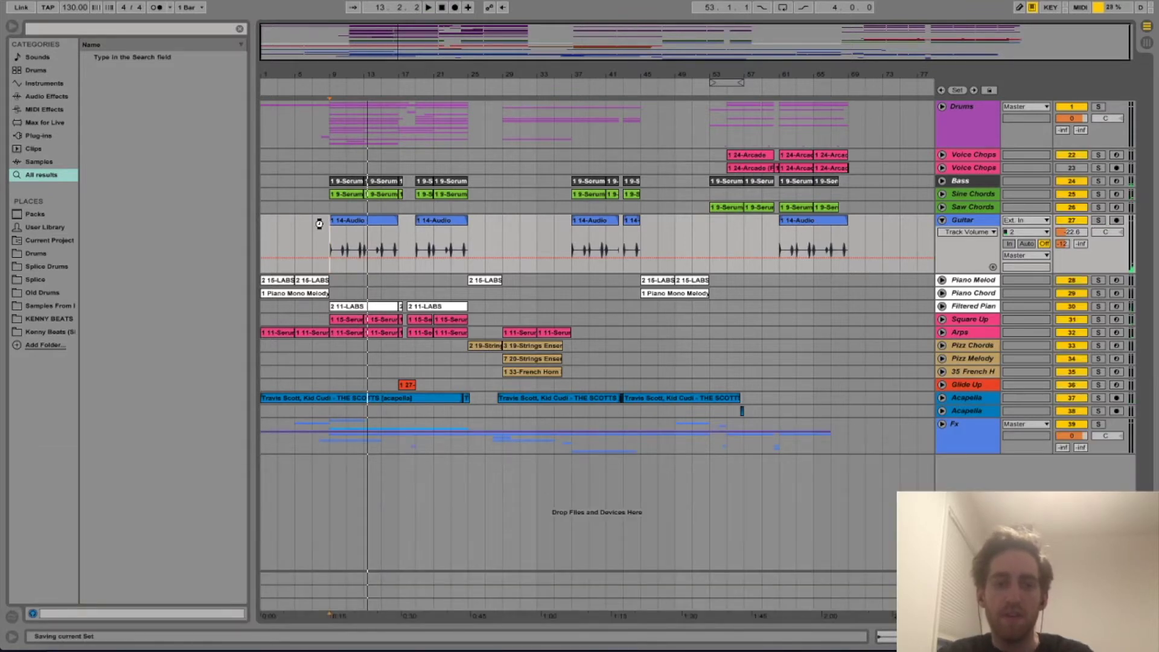
double_click(960, 221)
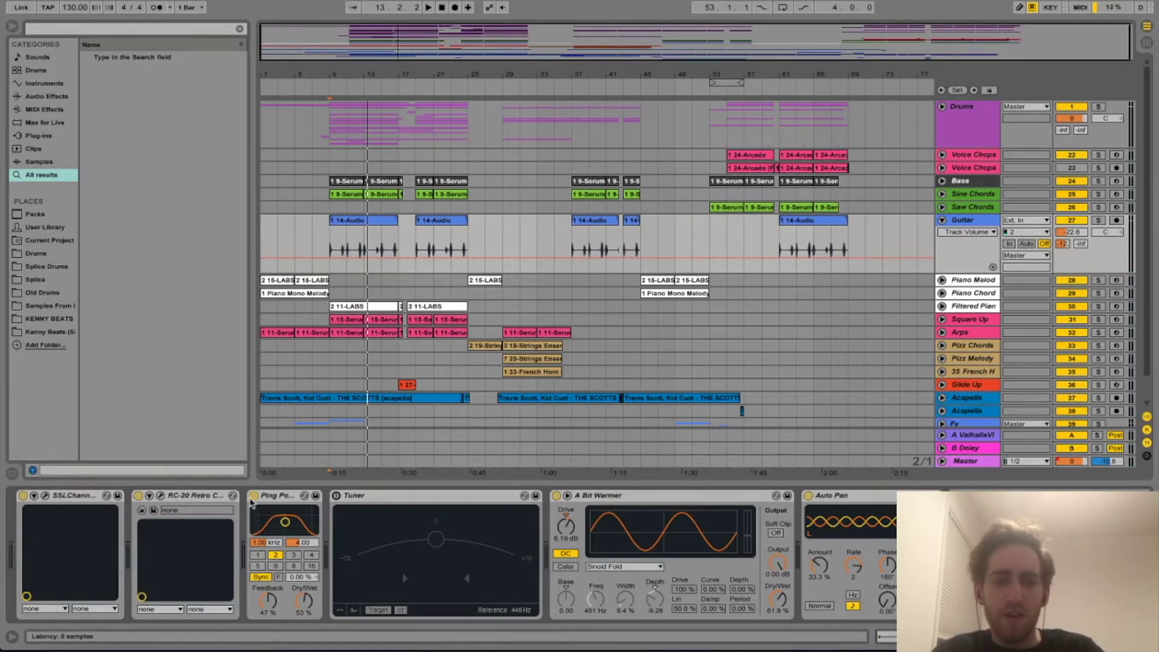
Step: Examine the RC-20 Retro Color and SSLChannel settings on the Guitar track, and hide the device chain when done
click(160, 495)
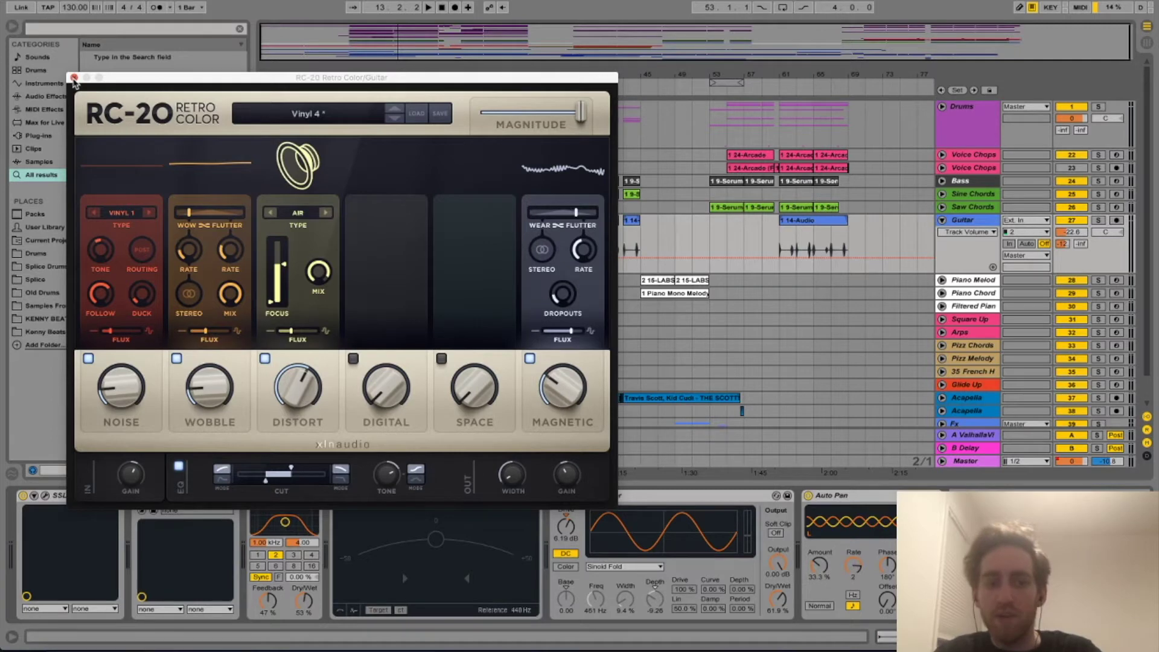
click(74, 78)
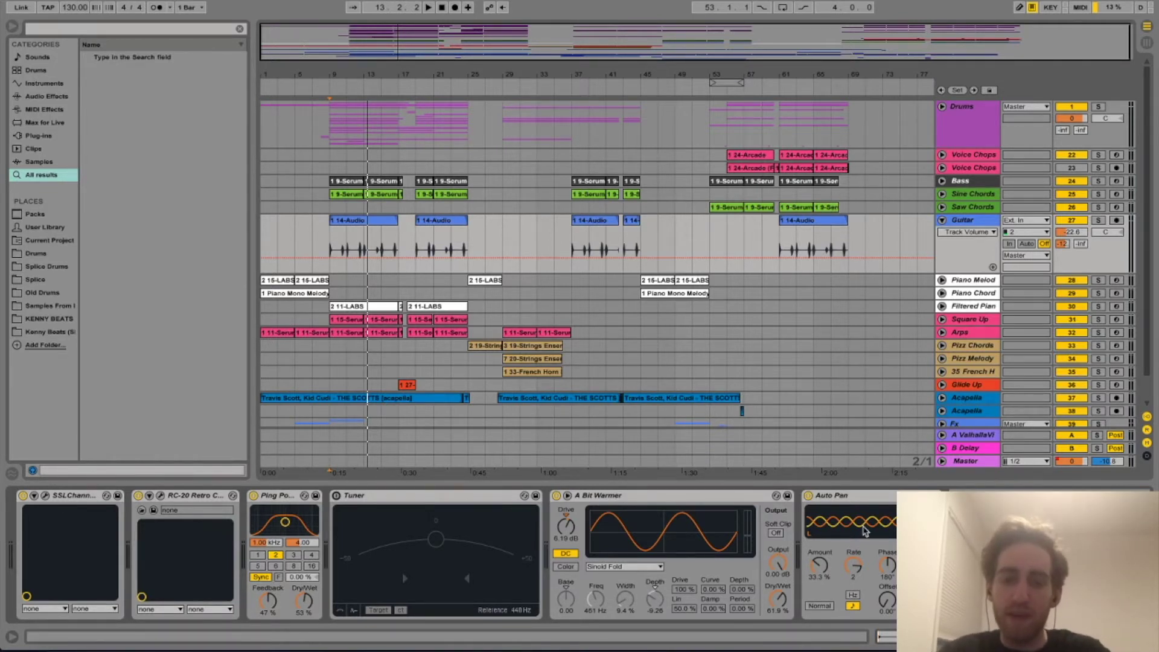
click(45, 496)
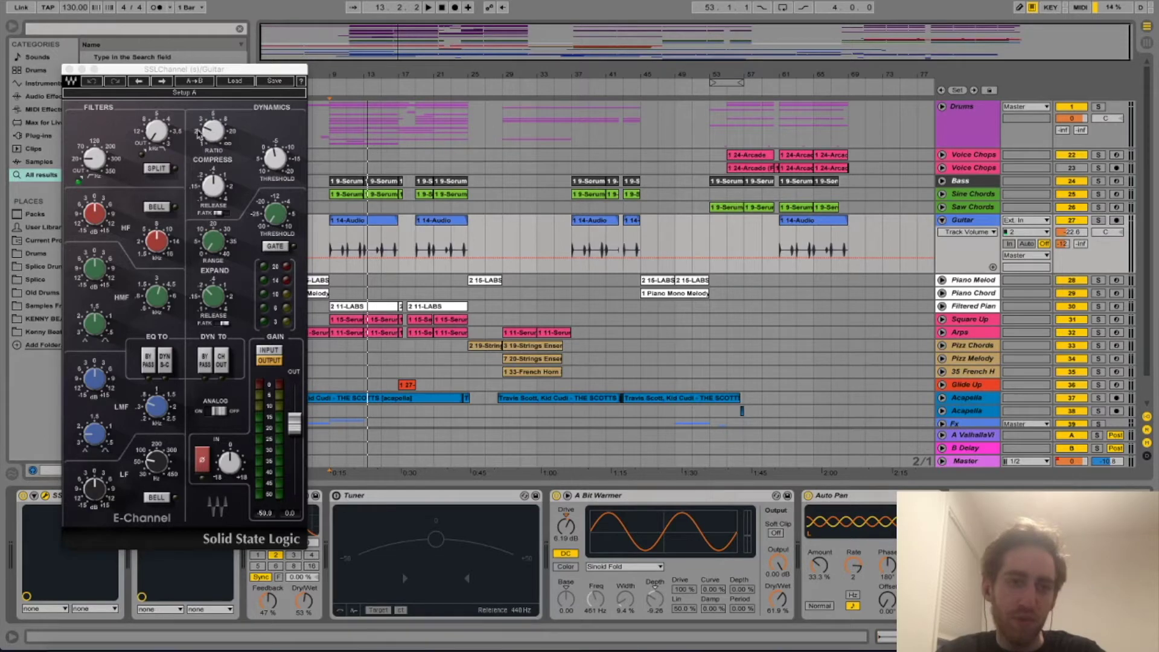
click(73, 78)
click(69, 68)
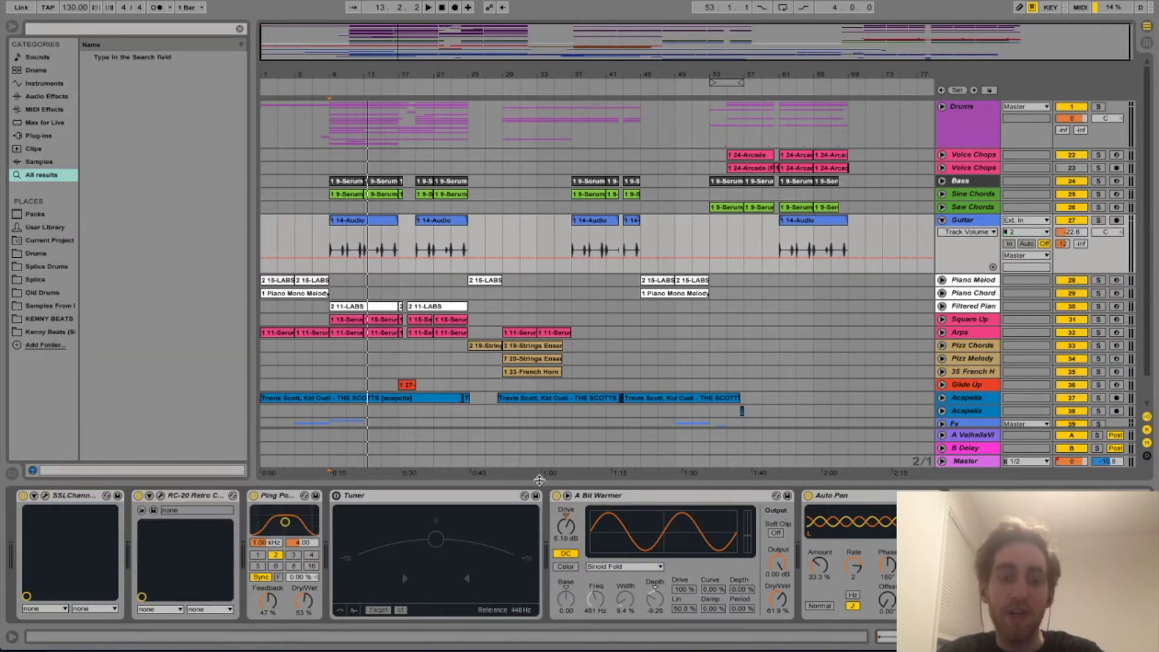
click(539, 480)
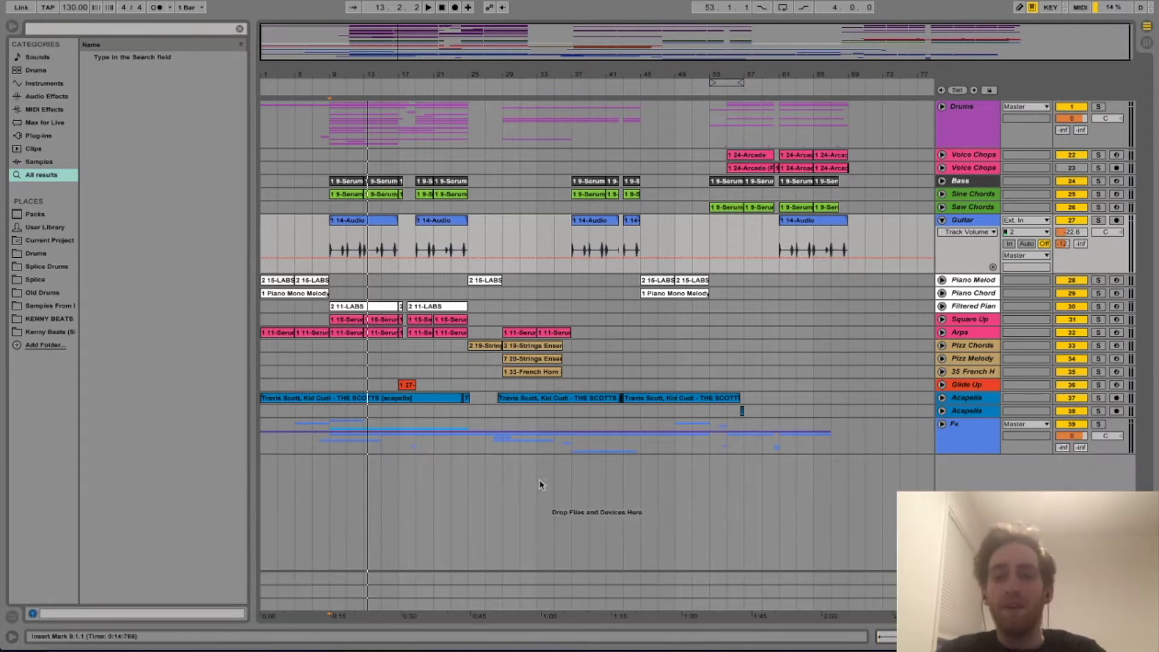
Step: Fold the Guitar track, unfold Filtered Piano, listen to it soloed from bar 9 to bar 12, and show its device chain
click(942, 220)
click(329, 264)
click(941, 259)
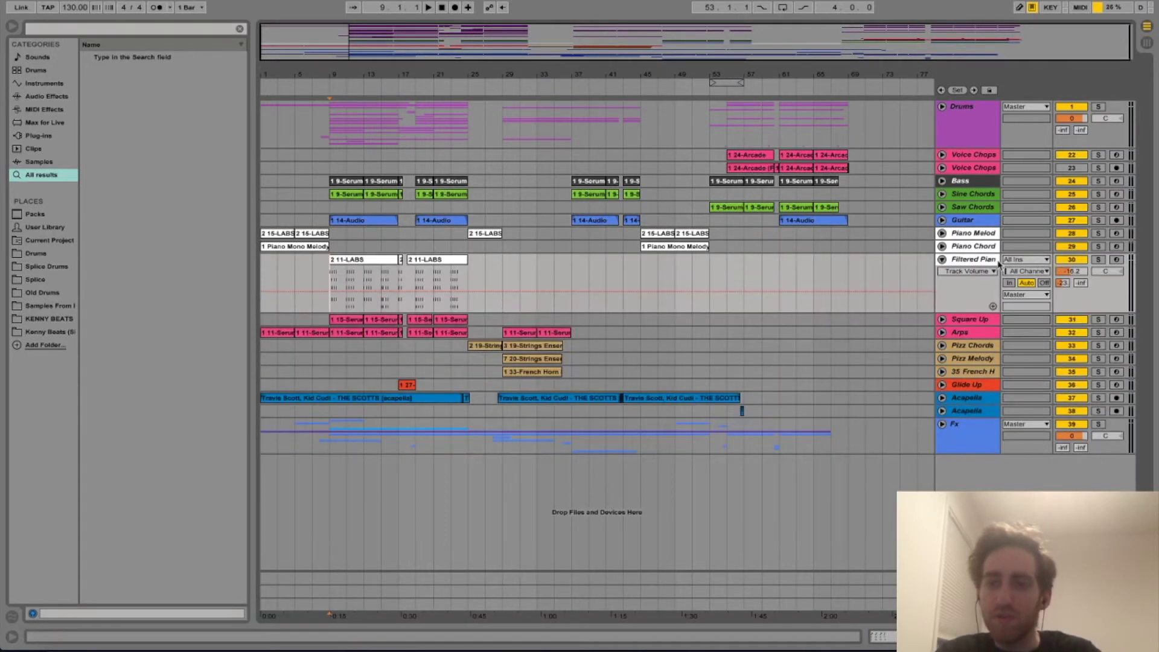
click(1098, 259)
key(space)
double_click(972, 261)
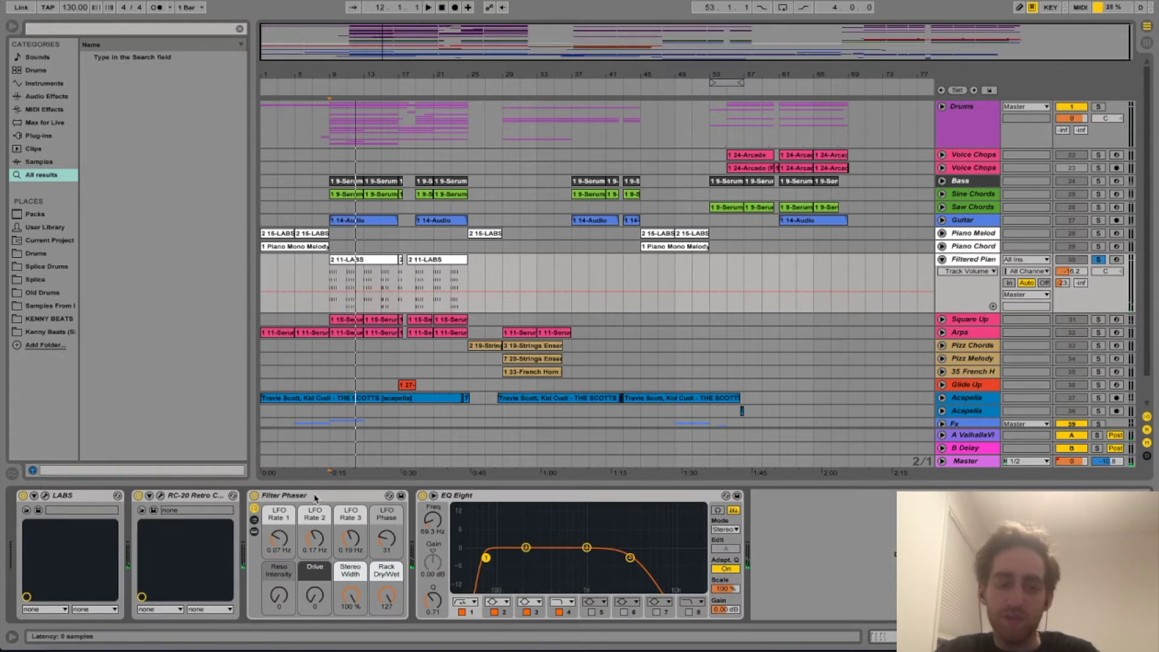
Step: Search the browser for "Filter phaser", highlight the Filter Phaser.adg preset, and clear the search
click(237, 29)
text(Filter phaser)
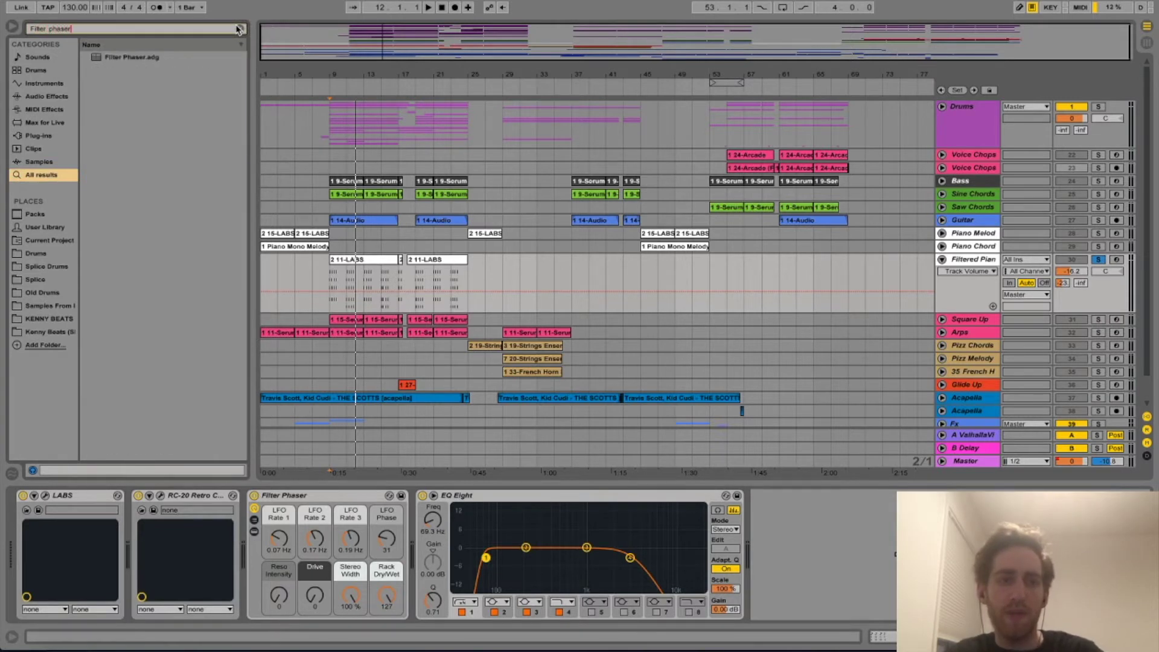
key(Down)
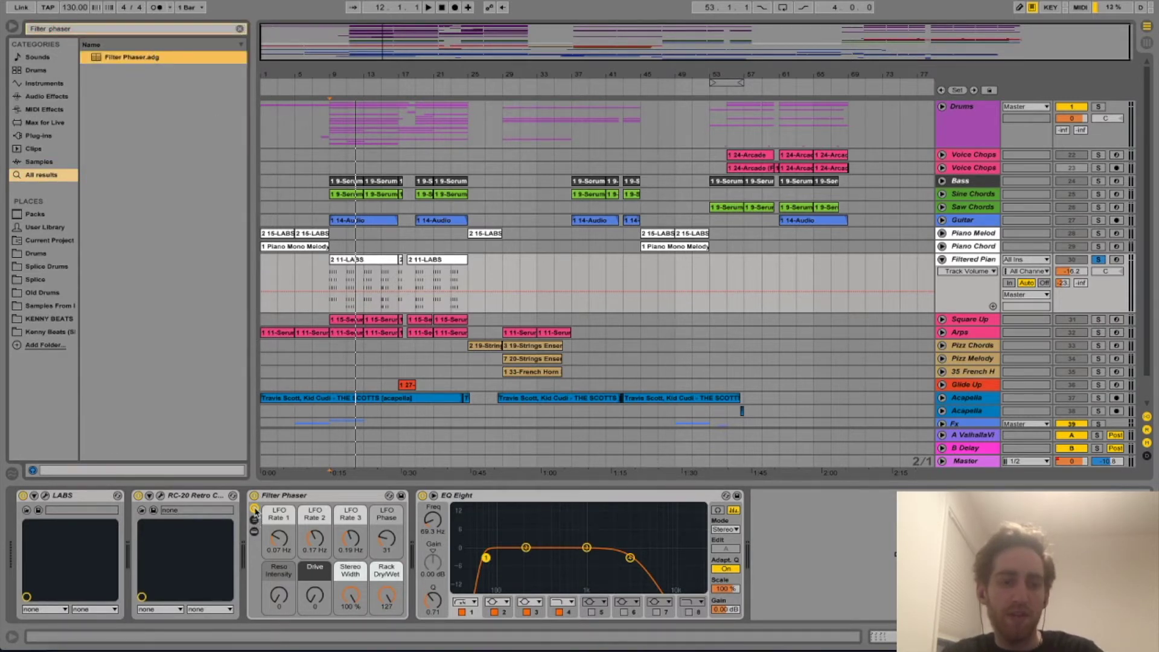
click(240, 29)
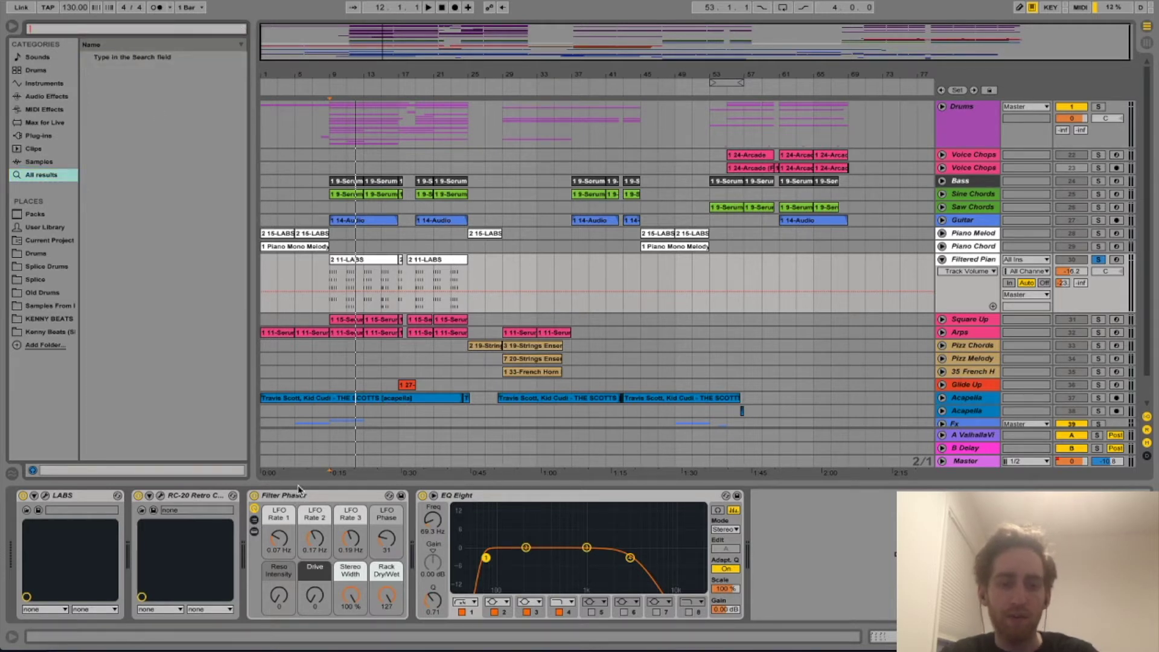
Step: Examine the RC-20 Retro Color settings on Filtered Piano, hide the device chain, and unsolo and fold the track
click(161, 495)
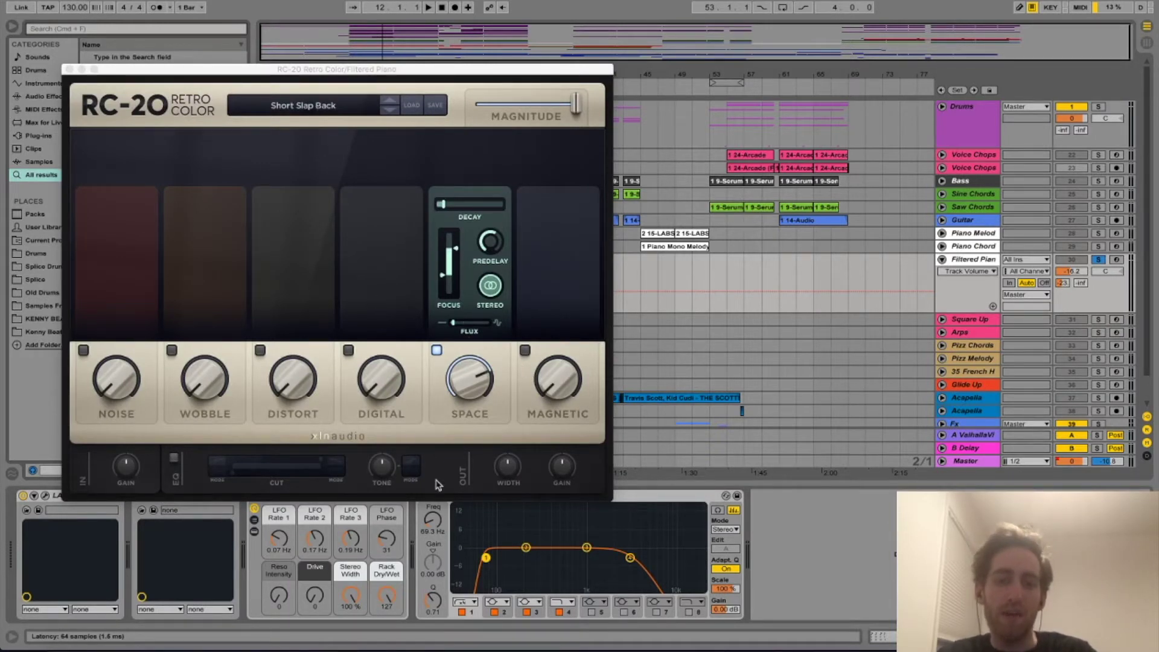
click(69, 70)
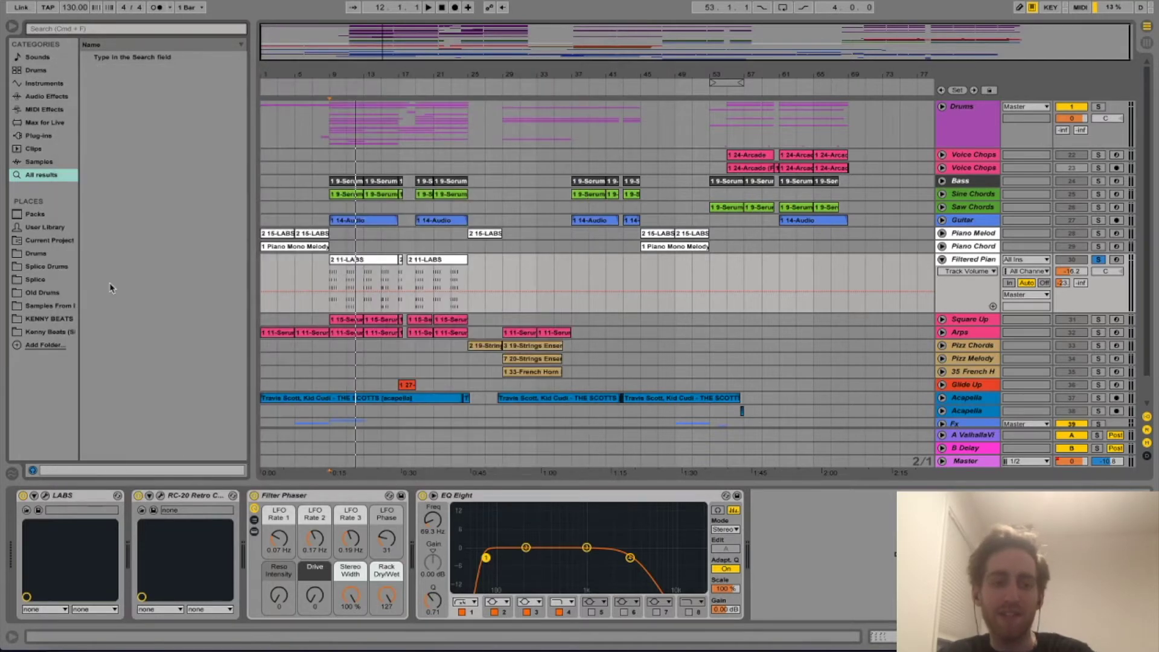
click(494, 482)
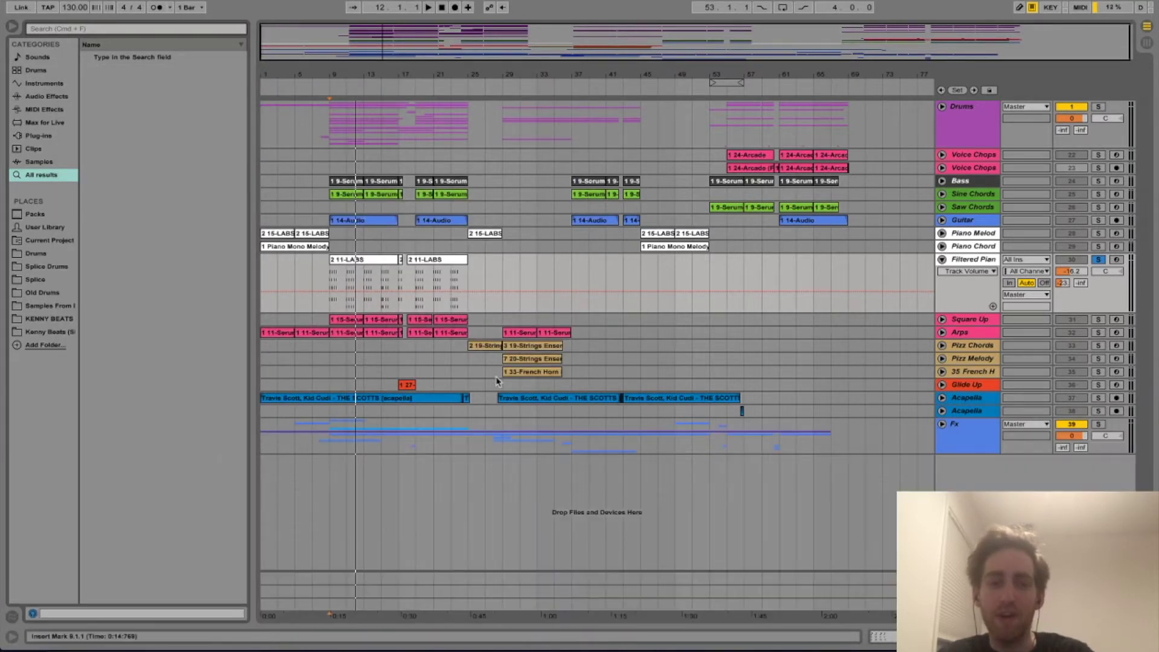
click(1099, 261)
click(941, 259)
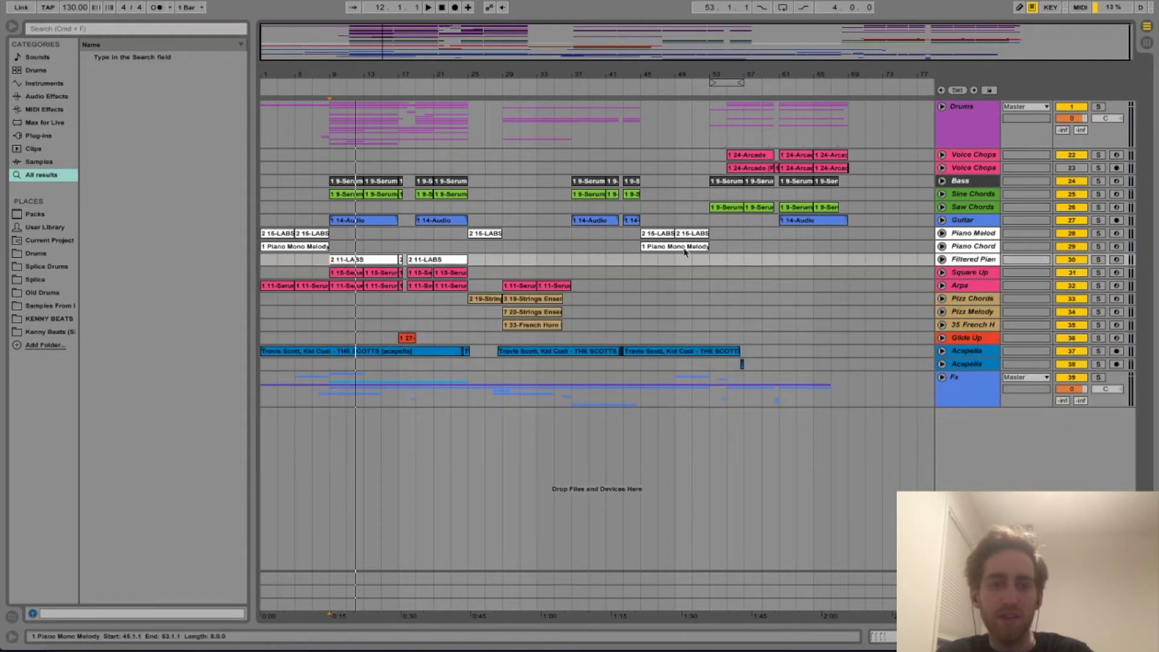
Step: Unfold the Square Up track, listen to it soloed from bar 9 to bar 12, and open its Serum patch
click(325, 276)
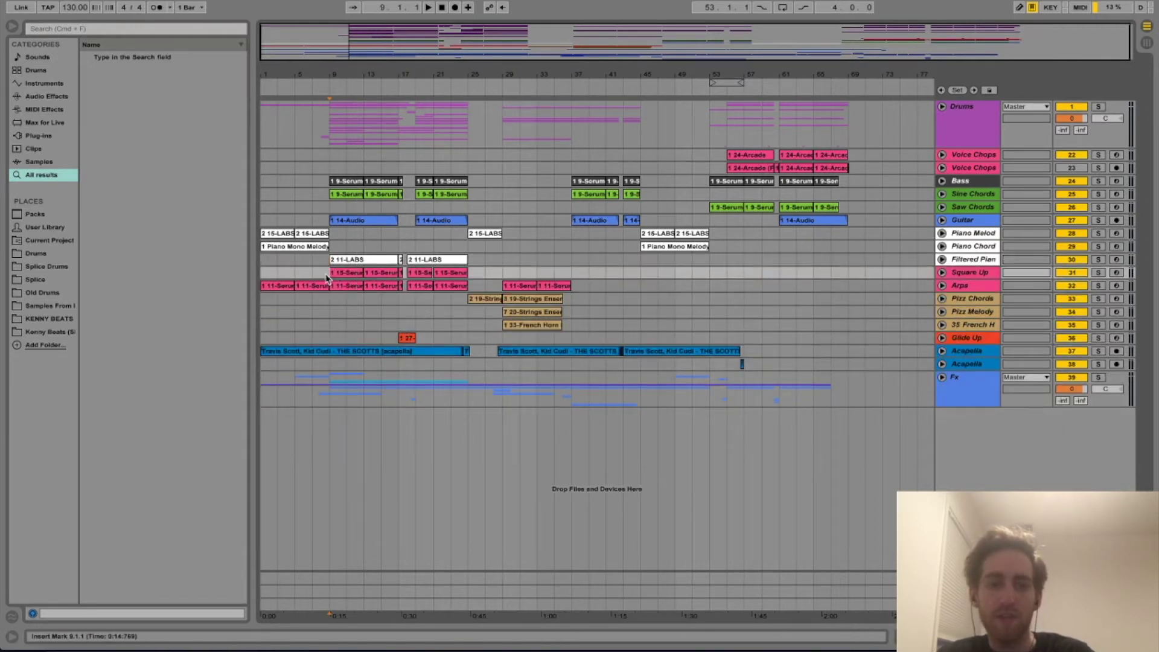
click(1099, 274)
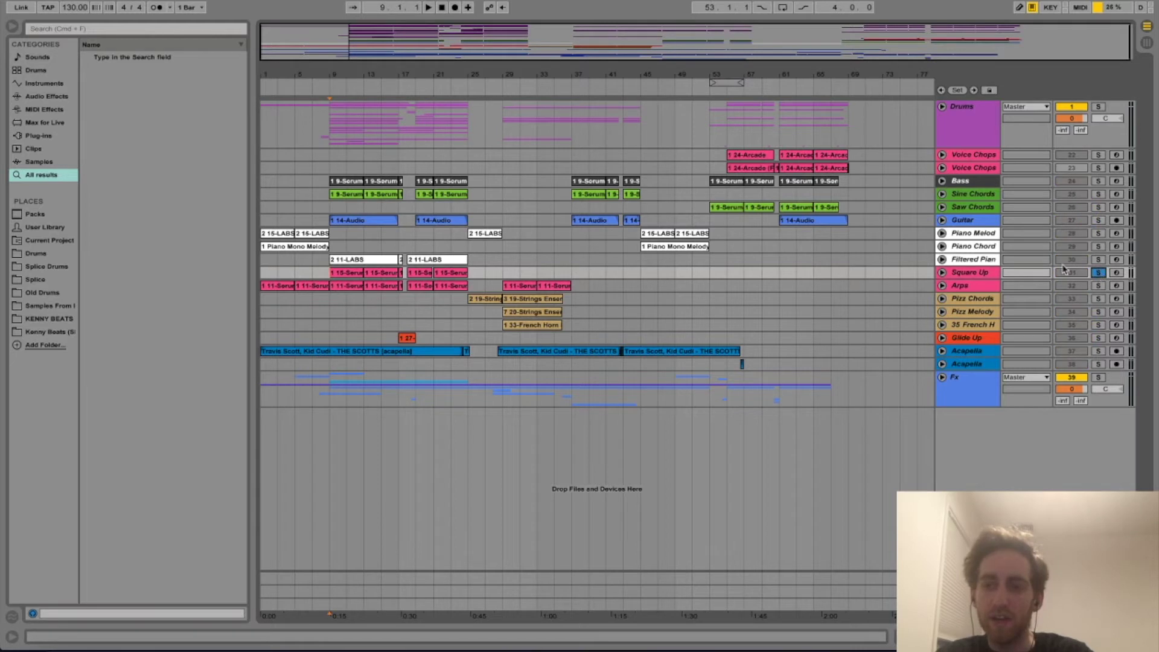
click(941, 273)
key(space)
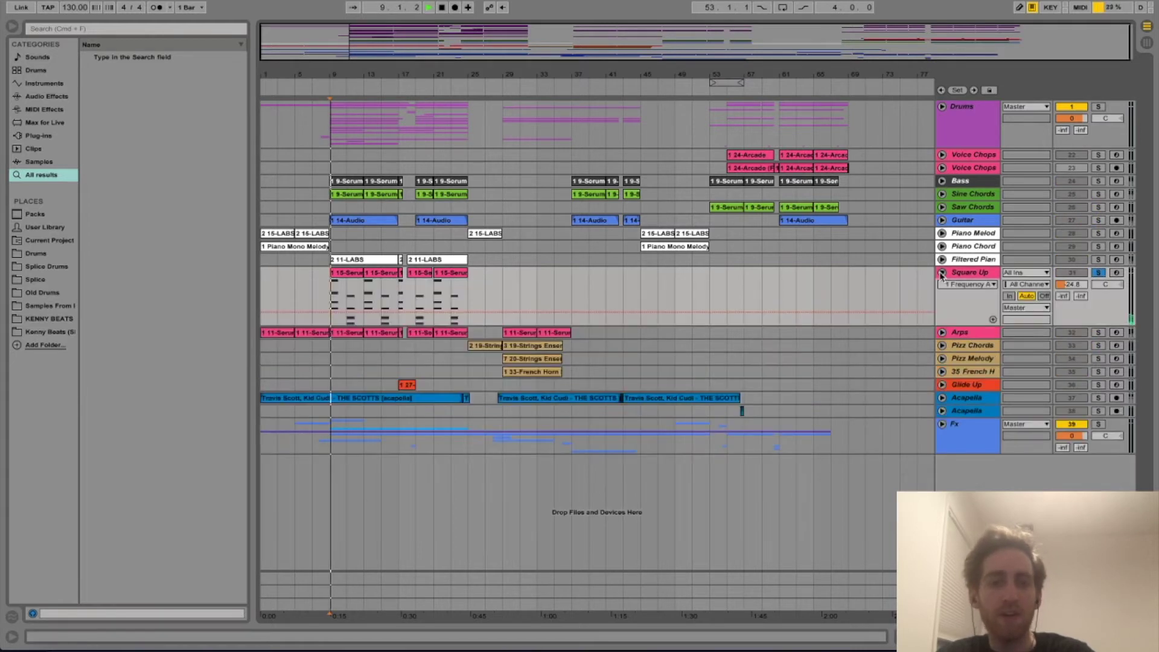
double_click(968, 273)
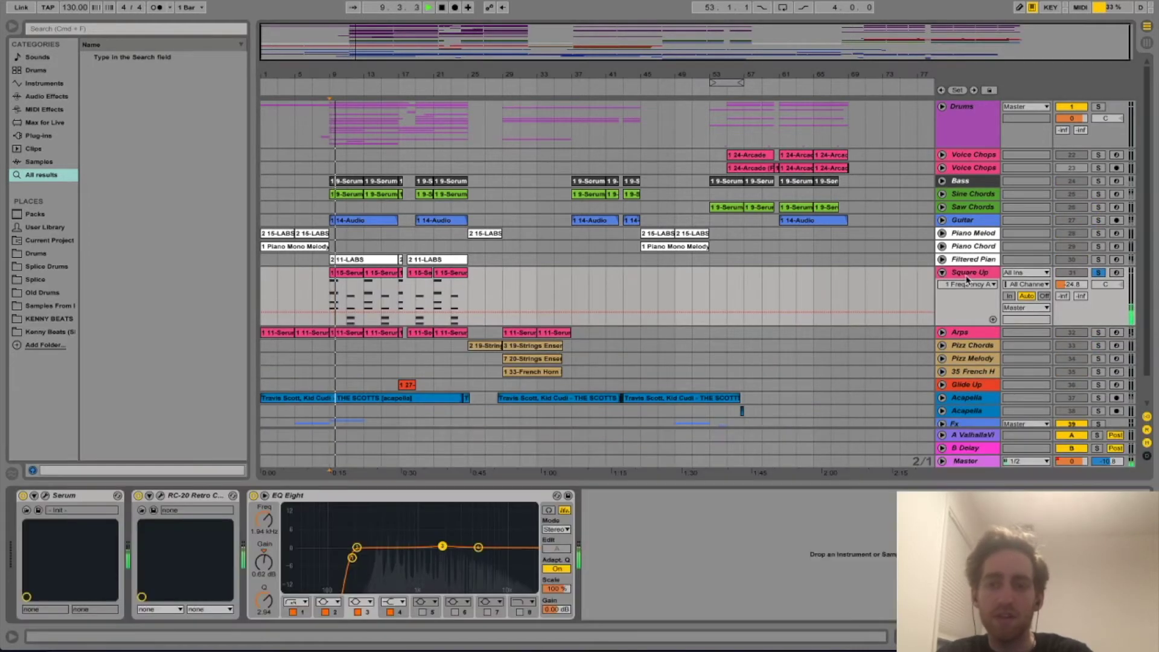
click(45, 495)
key(space)
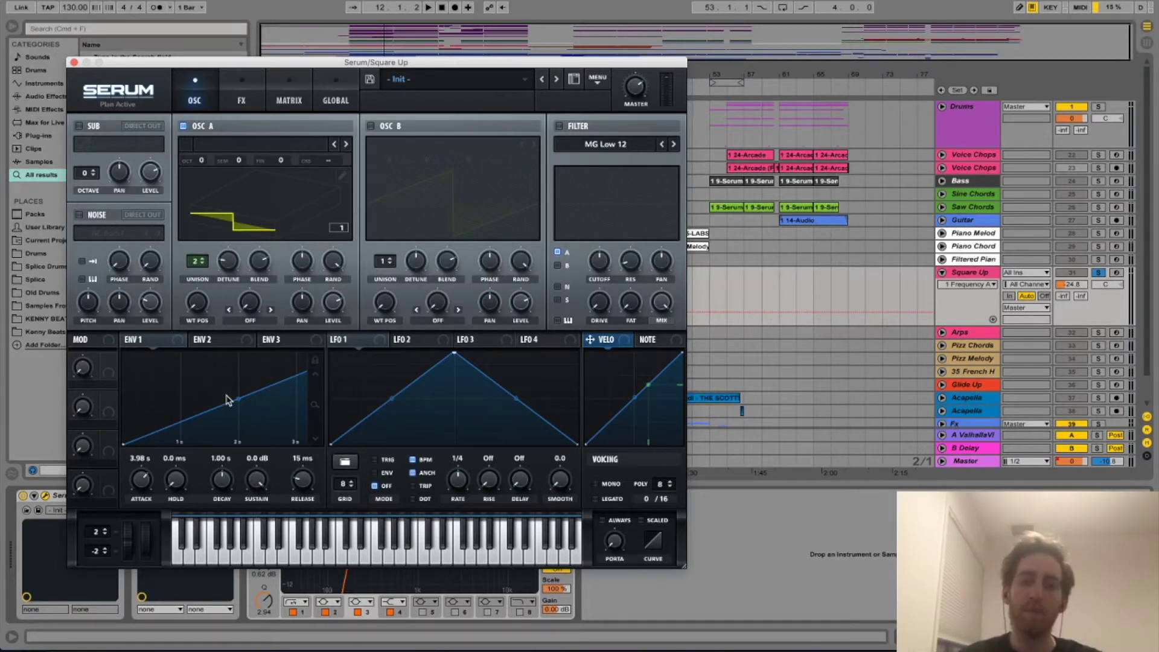
Step: Check Square Up's Serum effects and oscillator pages and its RC-20 Retro Color settings, and hide the device chain when done
click(240, 103)
click(194, 99)
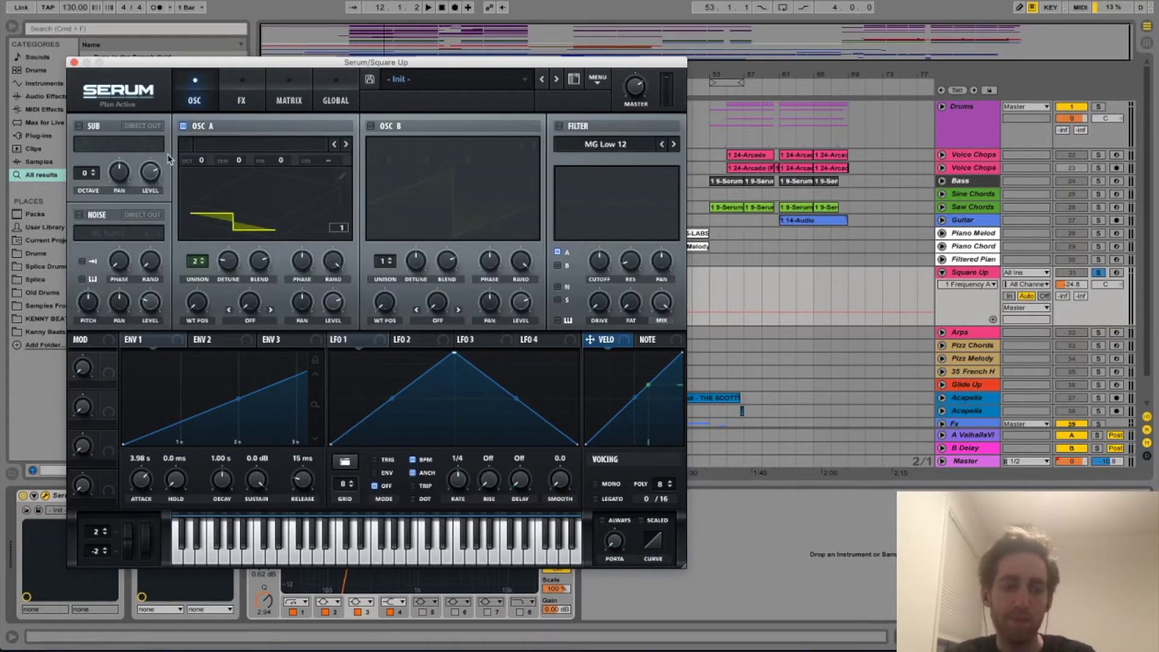
click(73, 62)
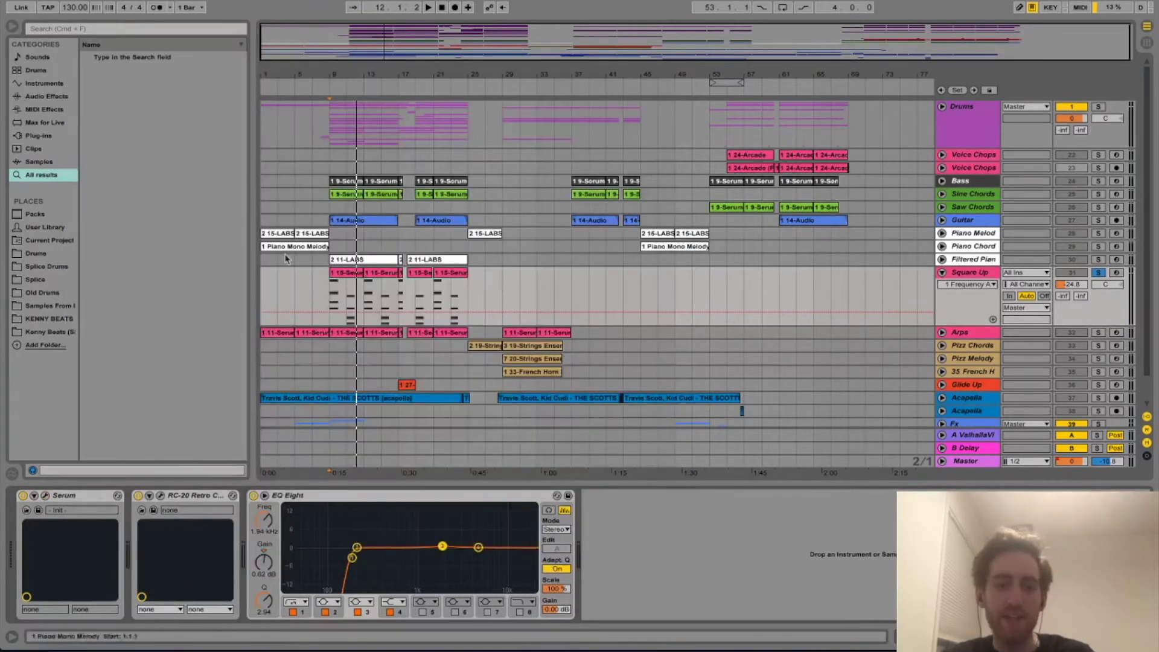
click(160, 495)
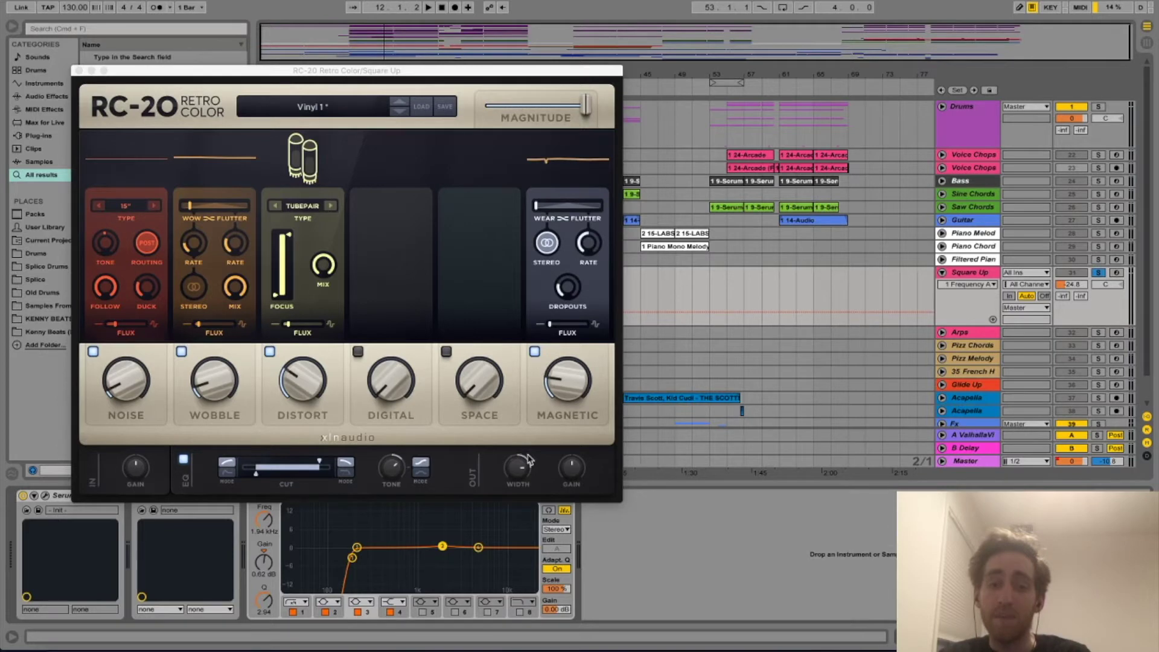
click(78, 74)
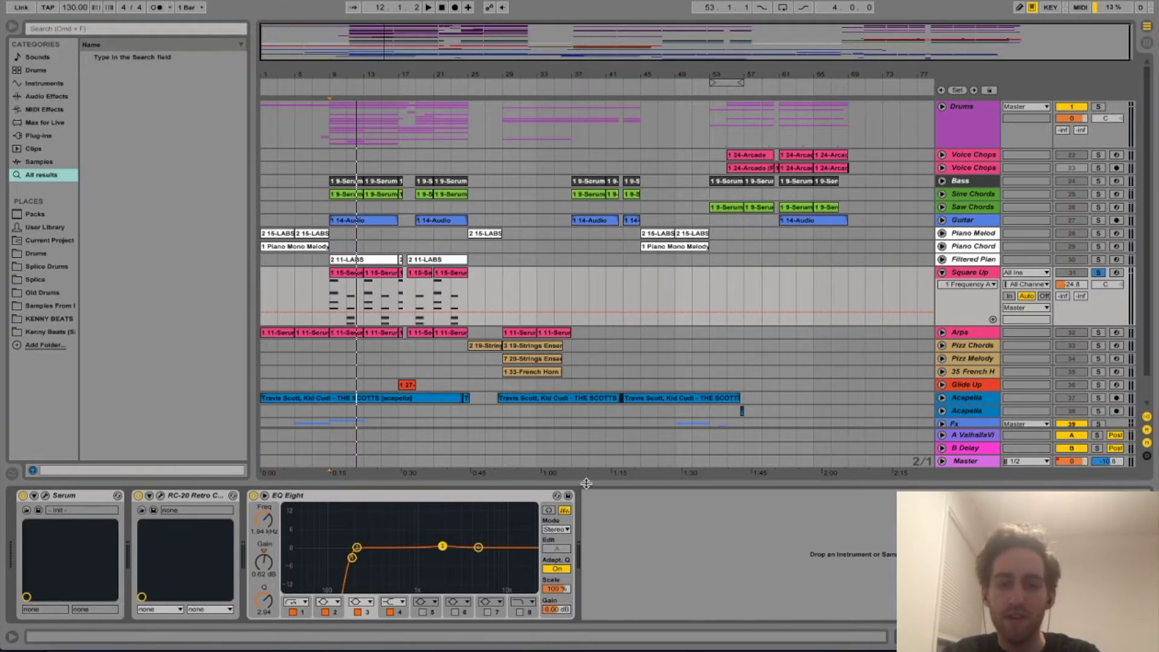
drag(587, 484, 585, 488)
Step: Unfold the Arps track and listen to it soloed together with Square Up from bar 9, clearing the solos at the end
click(942, 273)
click(942, 285)
click(352, 318)
key(space)
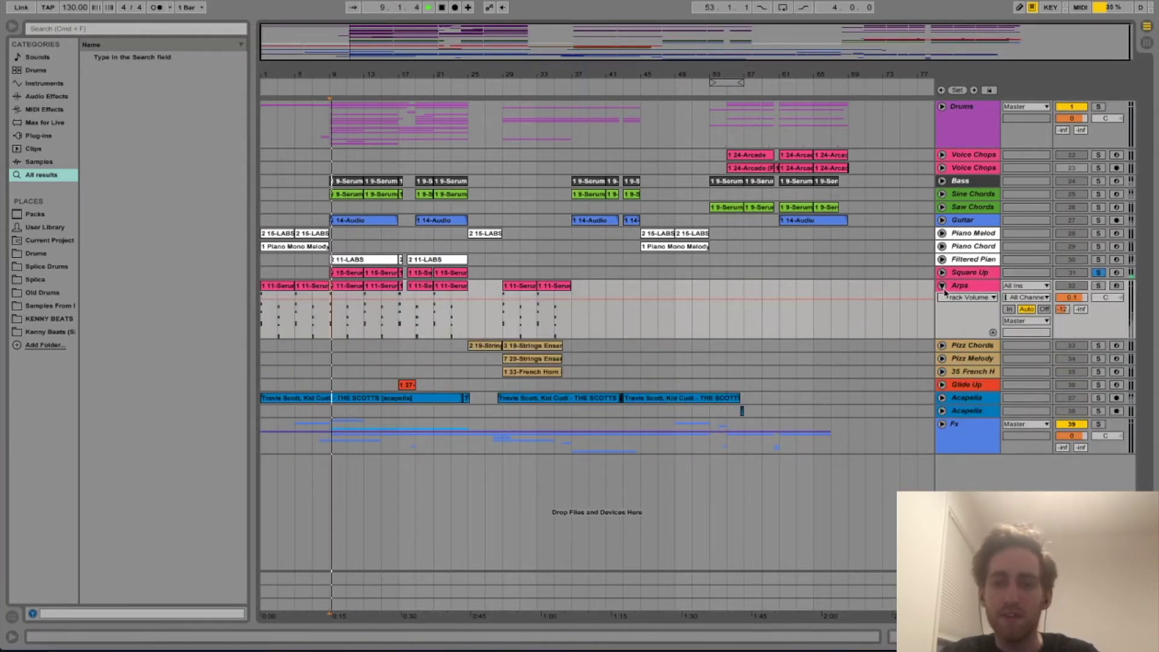
click(1098, 285)
click(942, 273)
key(space)
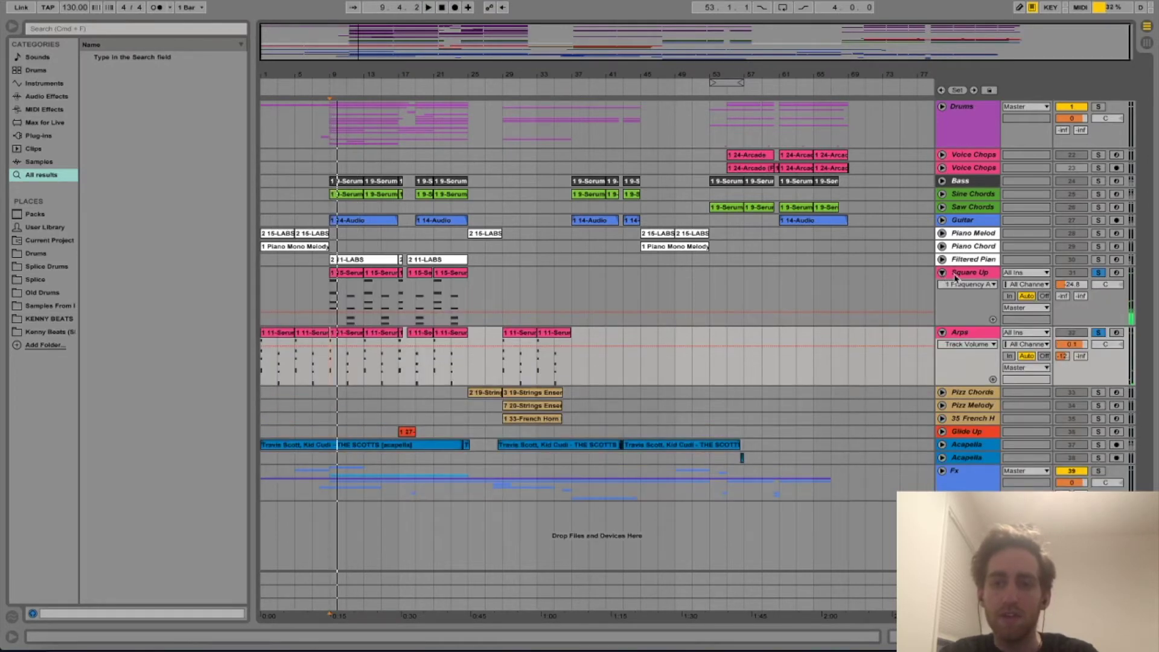
click(1098, 273)
Step: View the device chains of the Arps and first Acapella tracks, folding Arps and Square Up and hiding the chain at the end
double_click(960, 332)
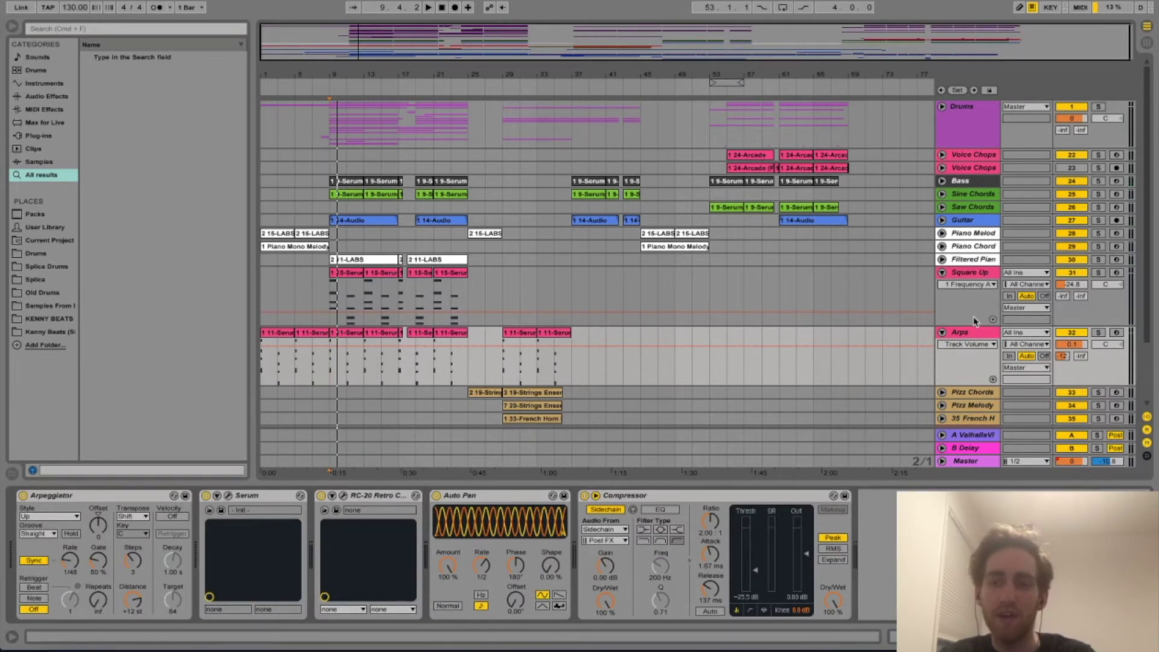
click(943, 332)
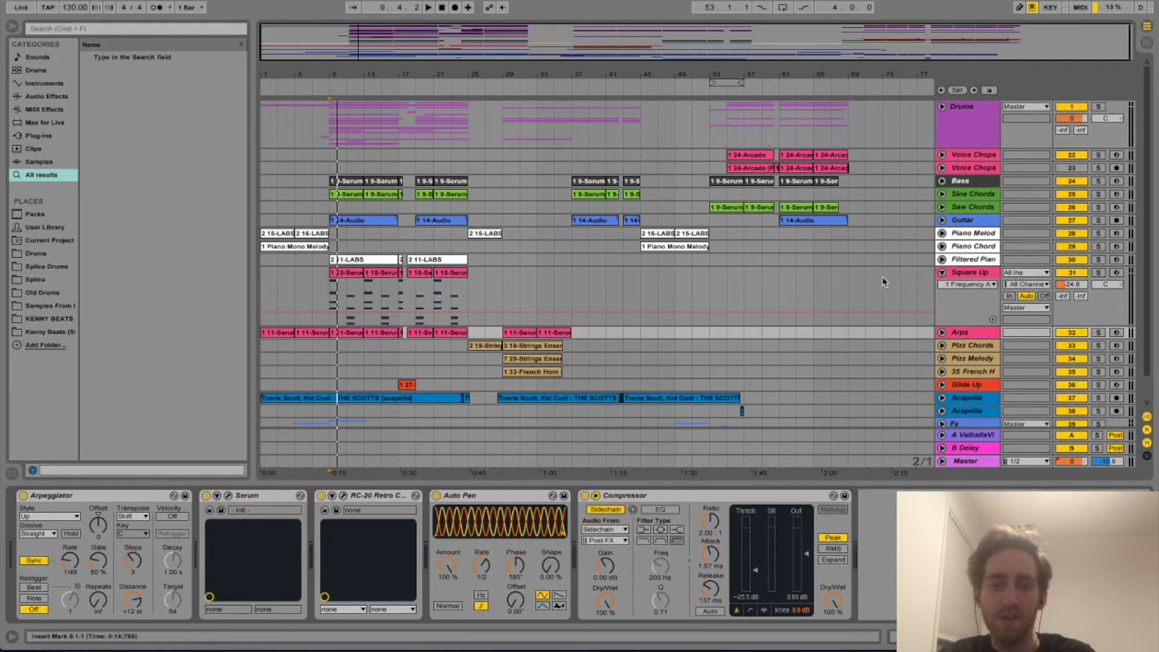
click(943, 272)
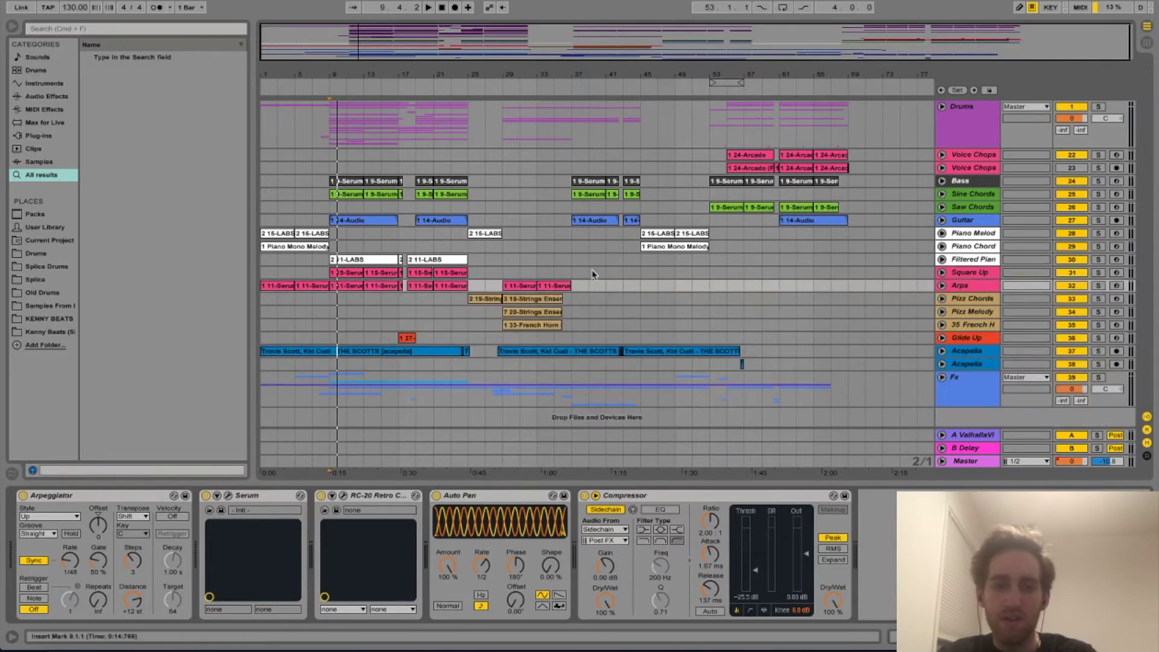
click(968, 351)
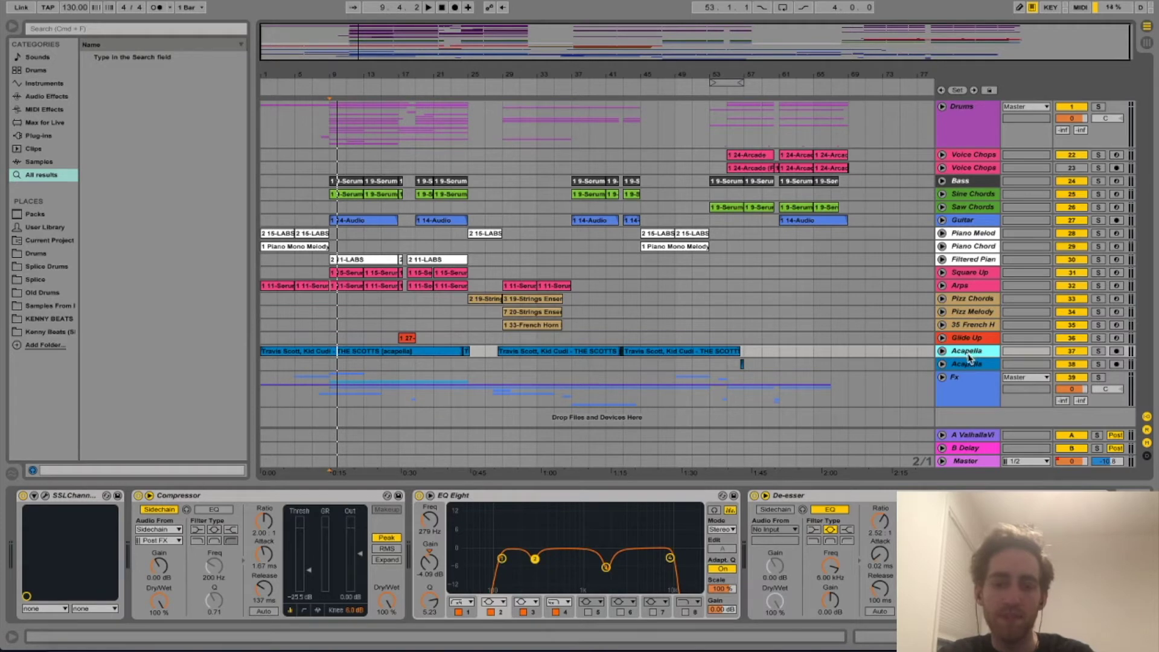
click(717, 482)
Step: Unfold the Fx group and play the arrangement from bar 7 within the first reverse clip to hear the transition
click(942, 377)
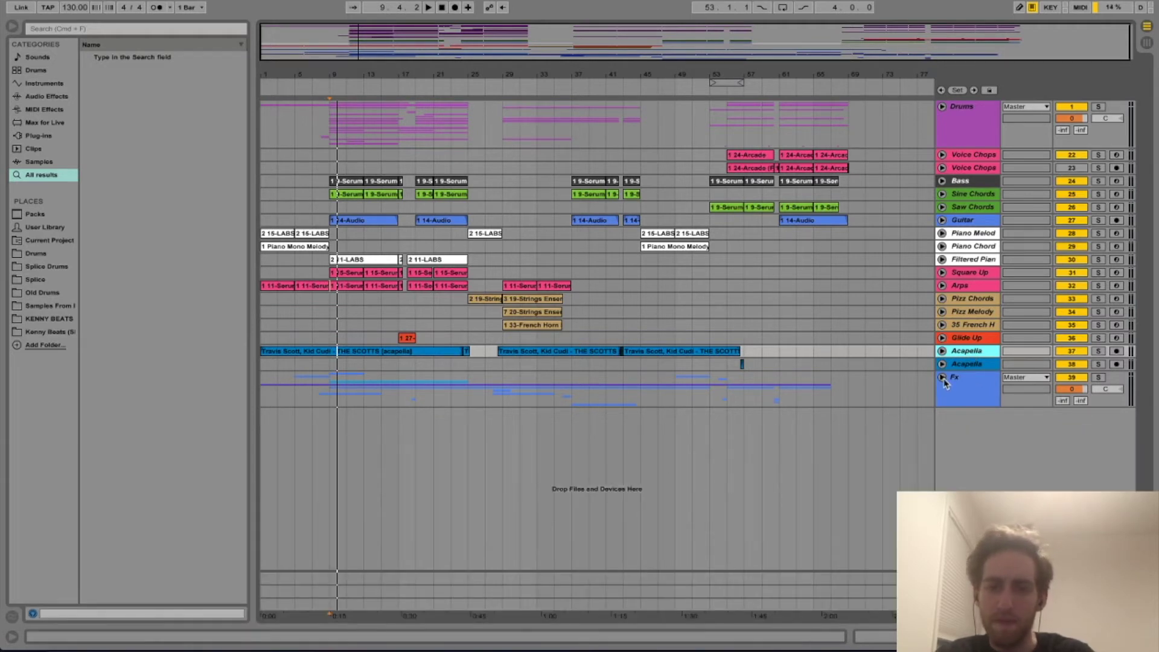
click(324, 470)
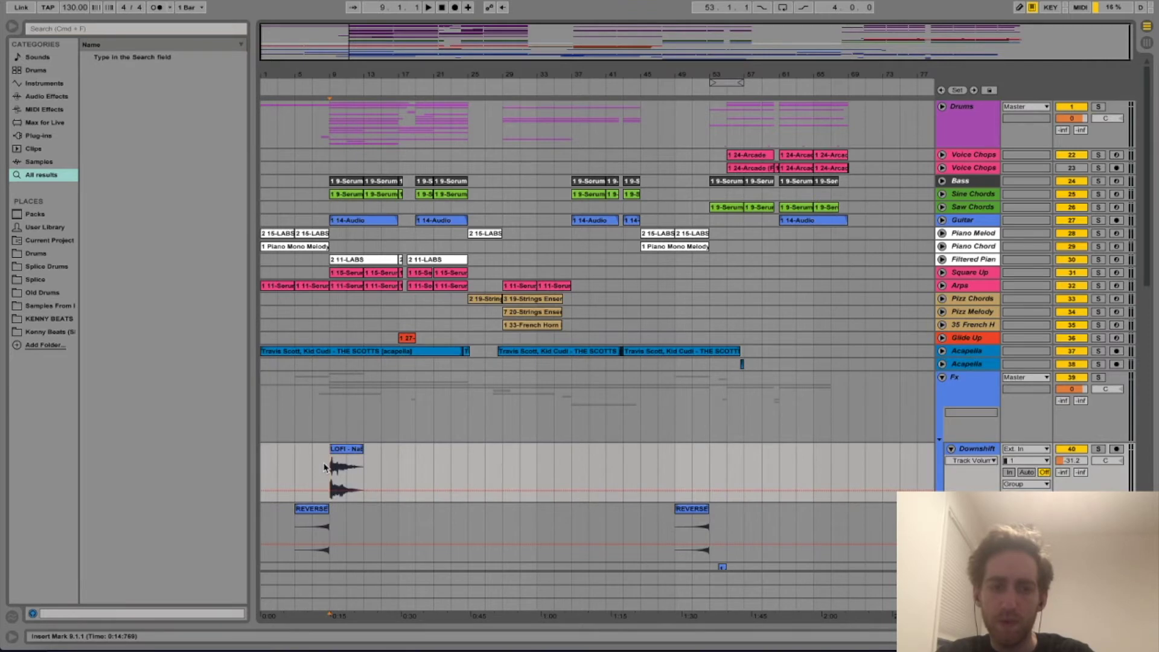
click(295, 456)
scroll(293, 454, down, 5)
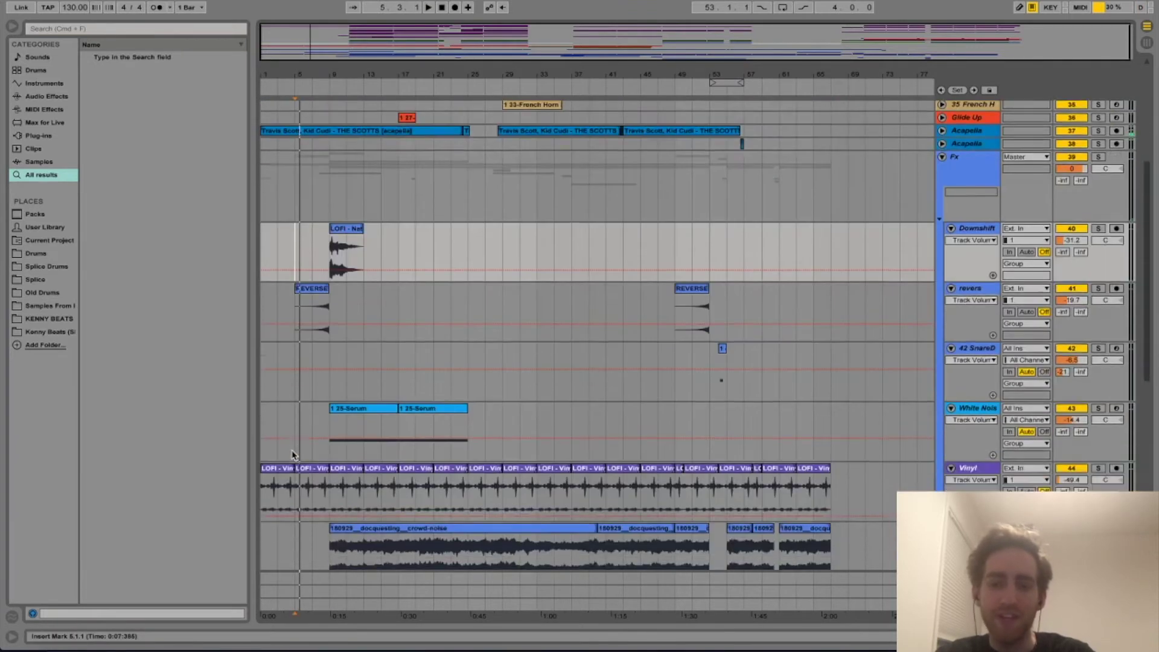
click(313, 301)
key(space)
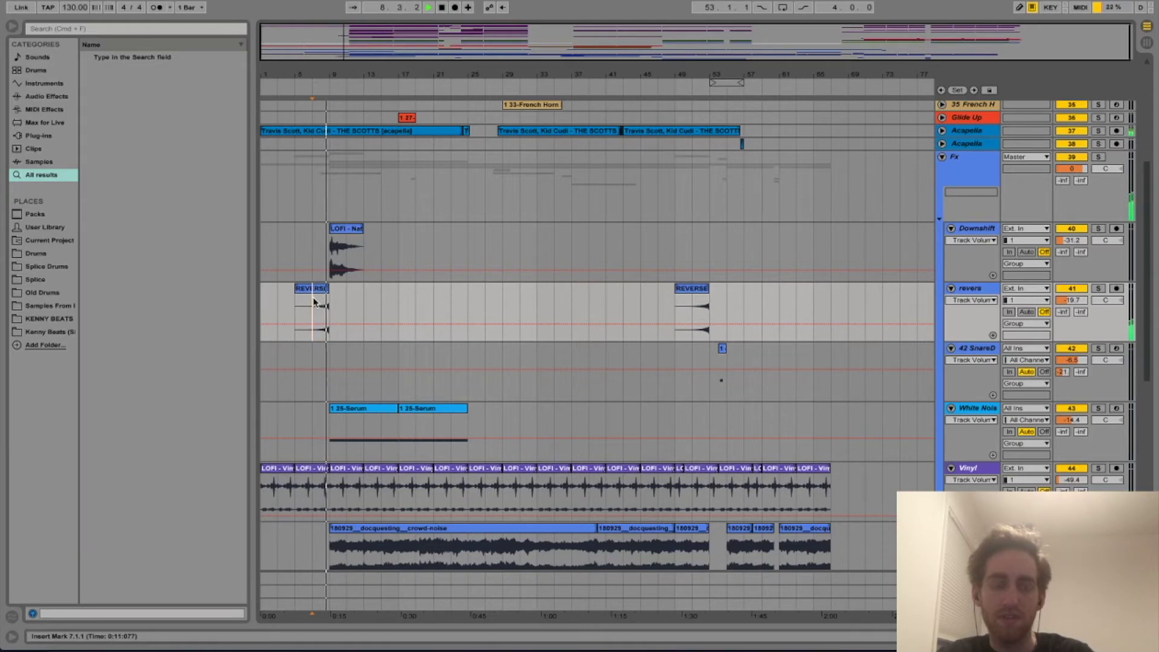
Step: Look through the remaining Fx group tracks, including Crowd, Chimes, Cymbal, Vocal Up, Radio and Glitch, and set the insert marker at bar 9
scroll(313, 301, down, 8)
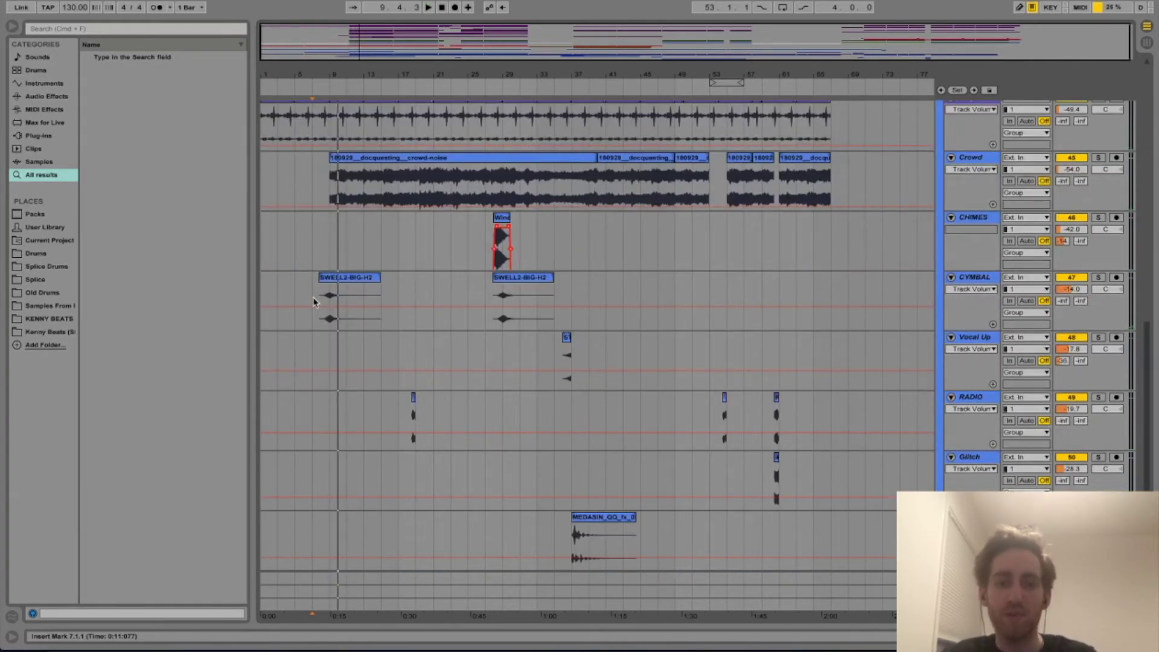
scroll(314, 302, up, 3)
click(327, 294)
scroll(924, 202, up, 8)
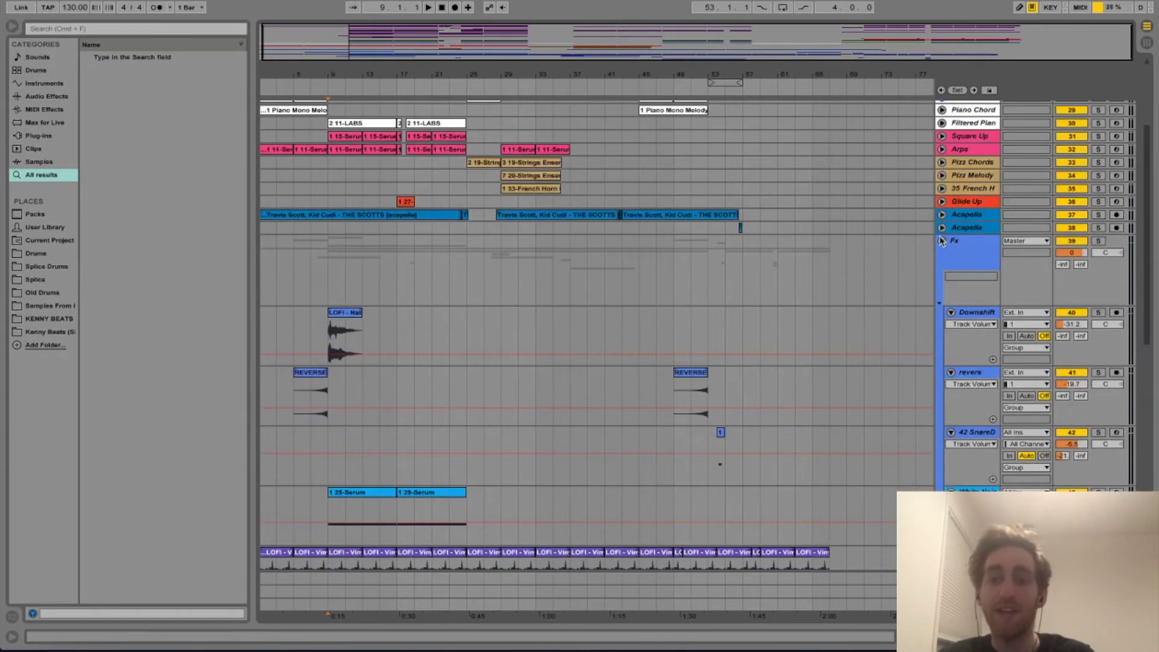
Step: Fold the Fx group, unfold the Drums group and look through its tracks down to Tom Fill
click(941, 240)
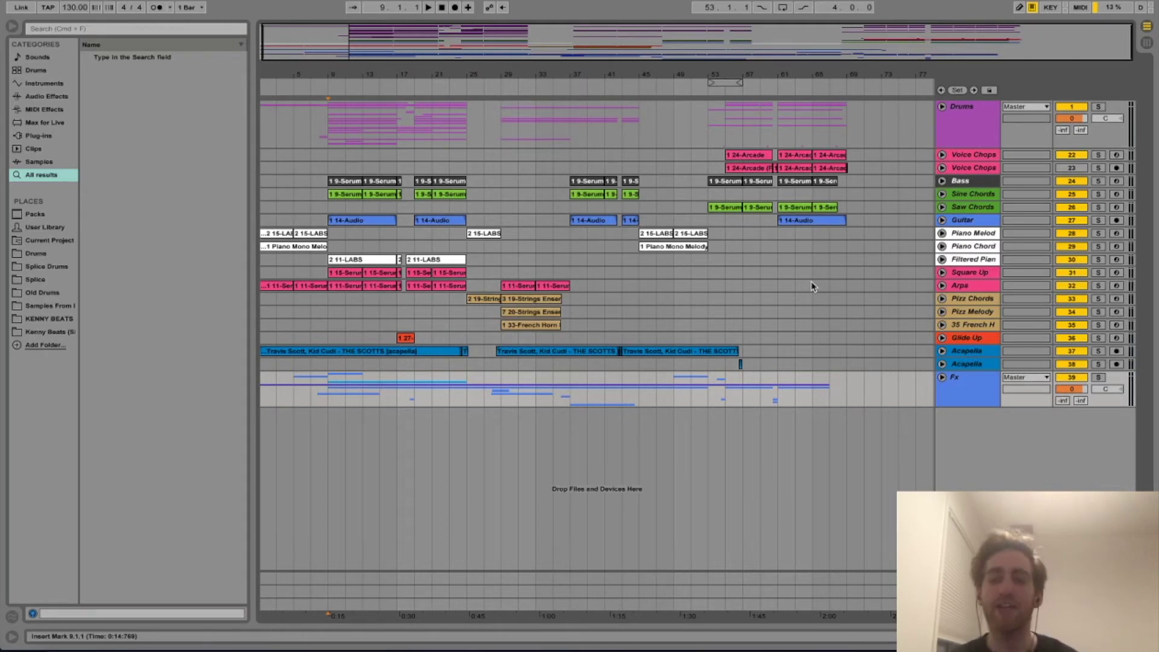
click(942, 106)
scroll(300, 217, down, 2)
scroll(300, 217, down, 8)
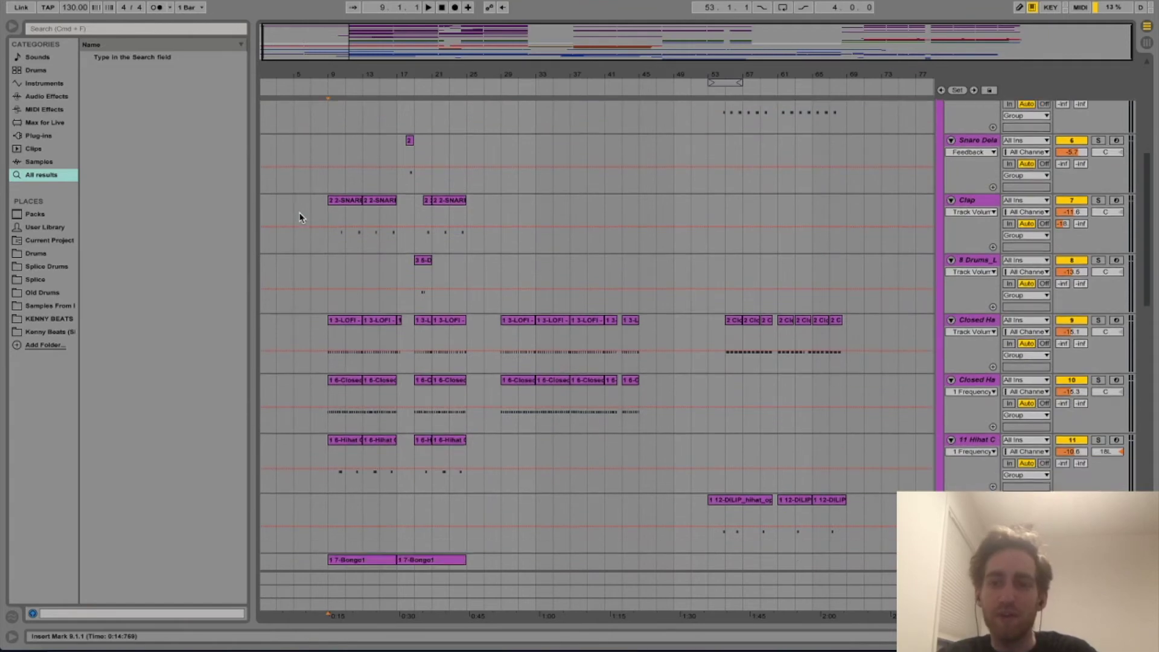
scroll(300, 217, down, 12)
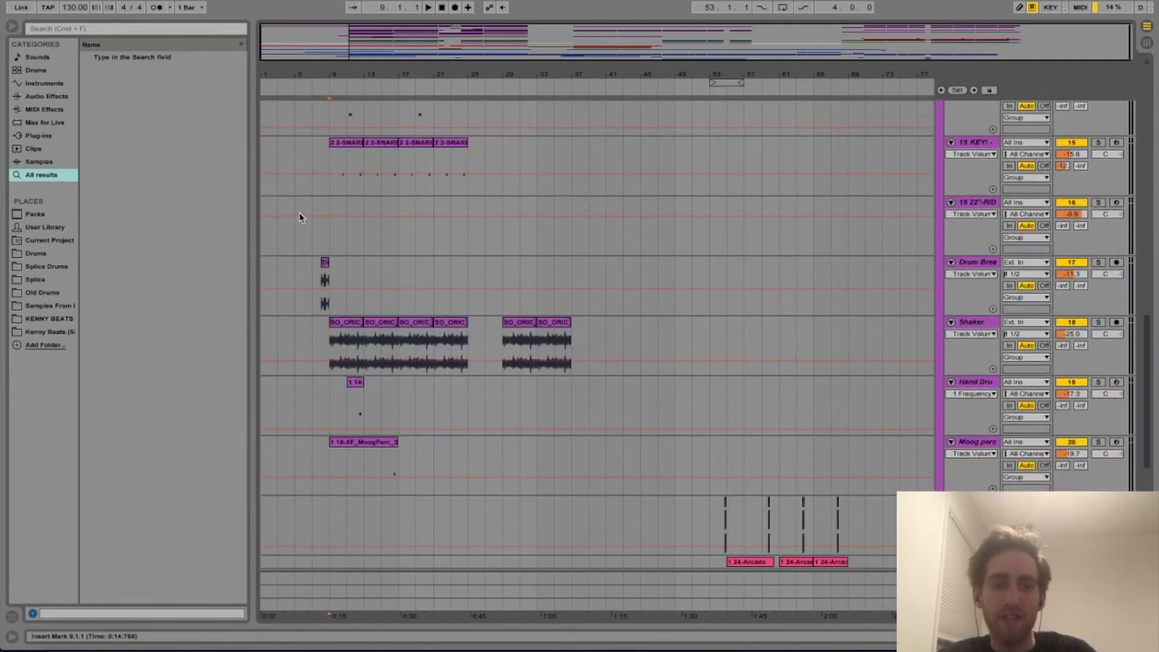
scroll(300, 217, up, 1)
scroll(300, 217, down, 10)
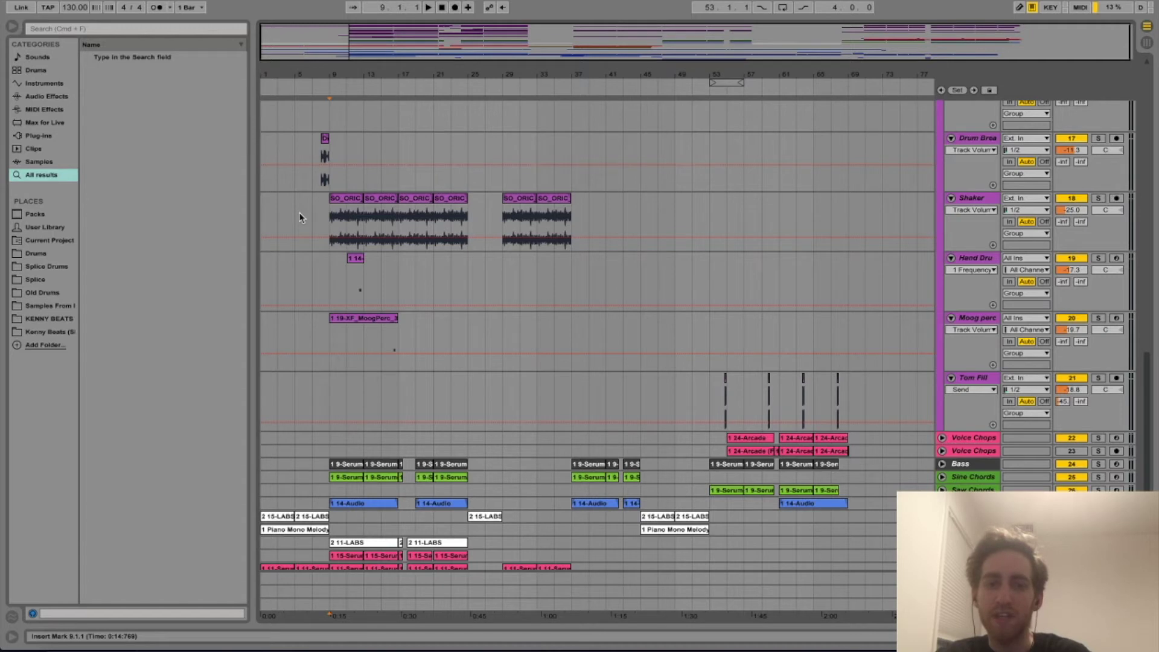
Step: Listen to the hand drum track soloed from bar 12 within its clip
click(350, 258)
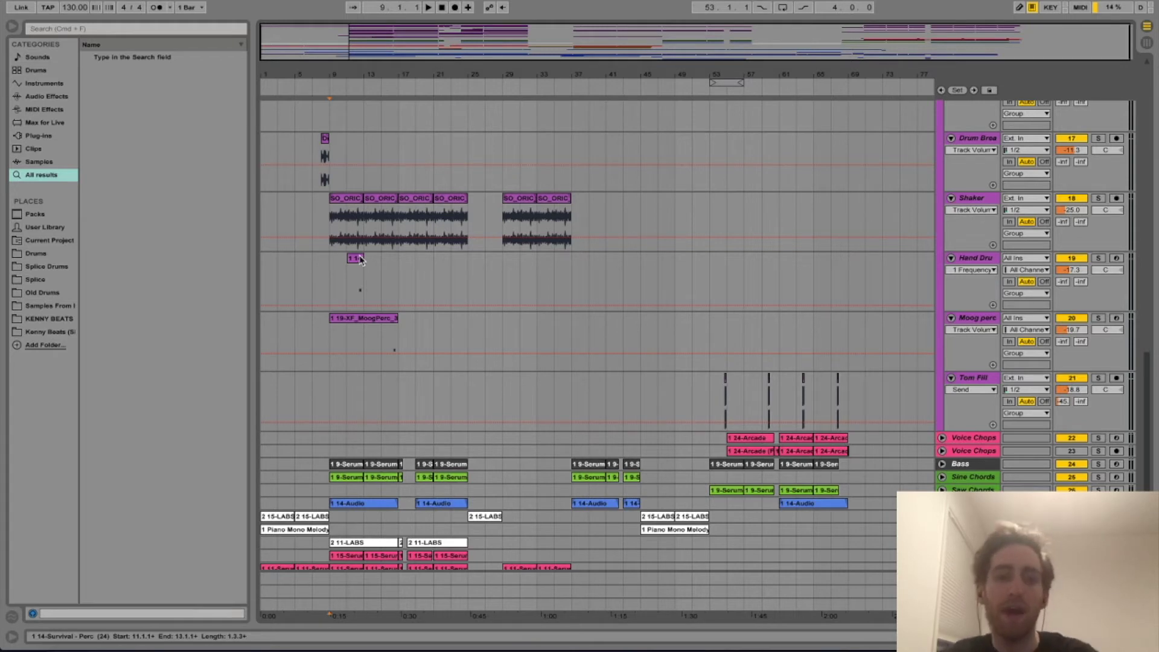
drag(367, 69, 367, 112)
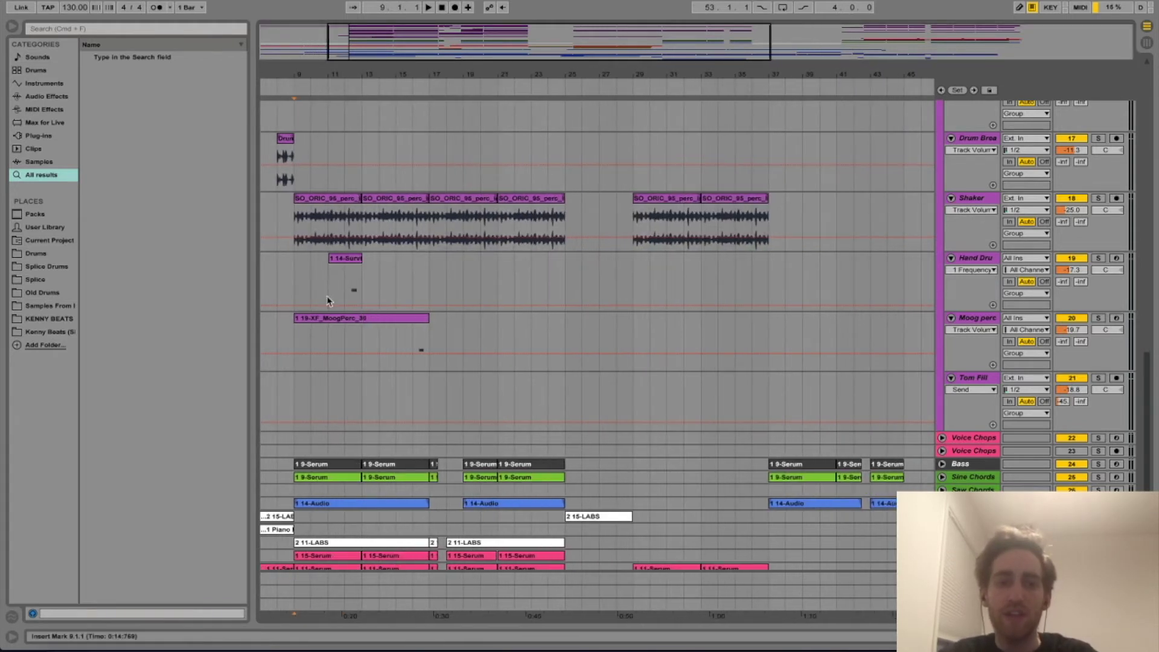
click(345, 291)
click(1099, 258)
key(space)
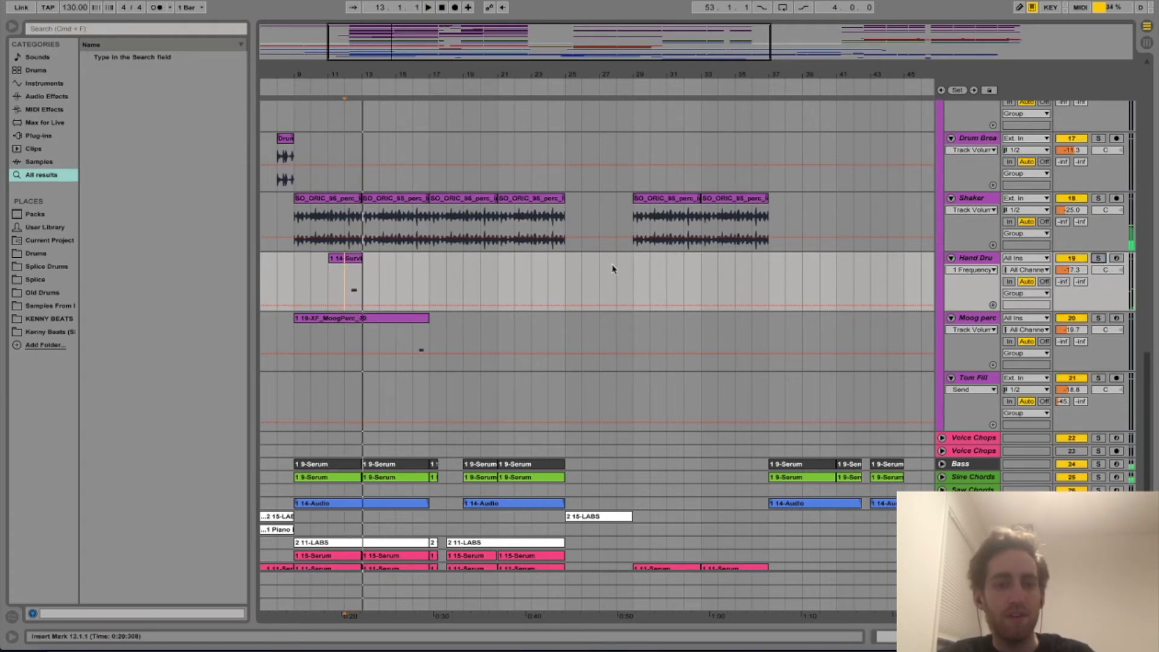
Step: Listen to the Moog perc track soloed from bar 16, then clear the solo and save the Set
click(419, 343)
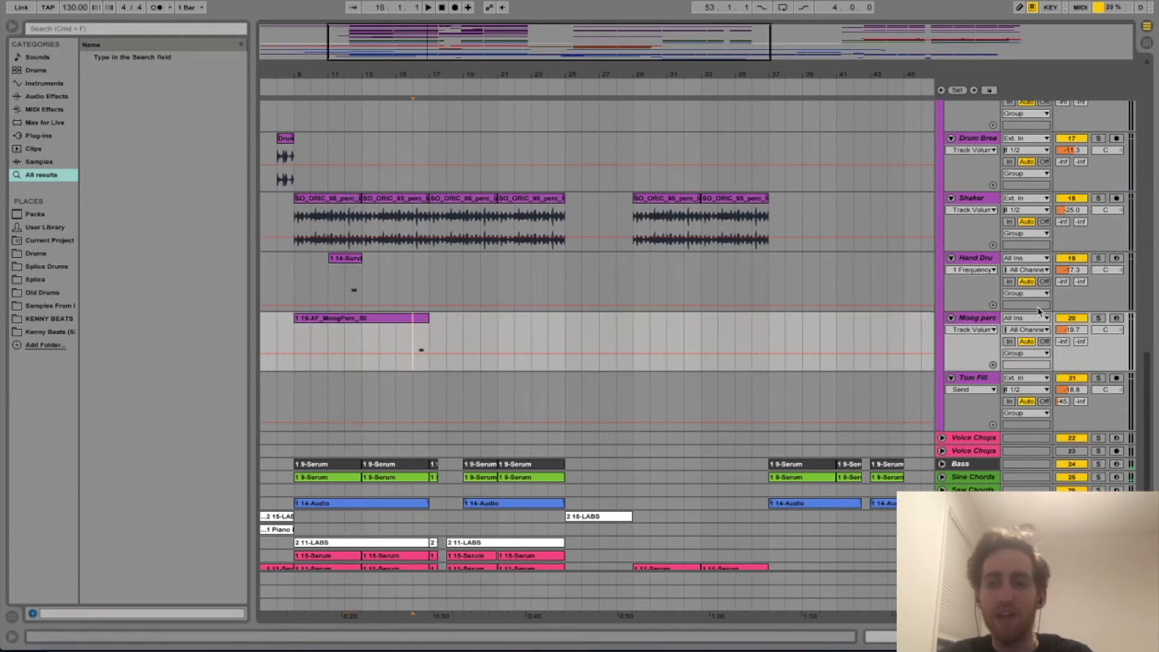
click(1099, 318)
key(space)
key(space)
click(1099, 318)
key(super+s)
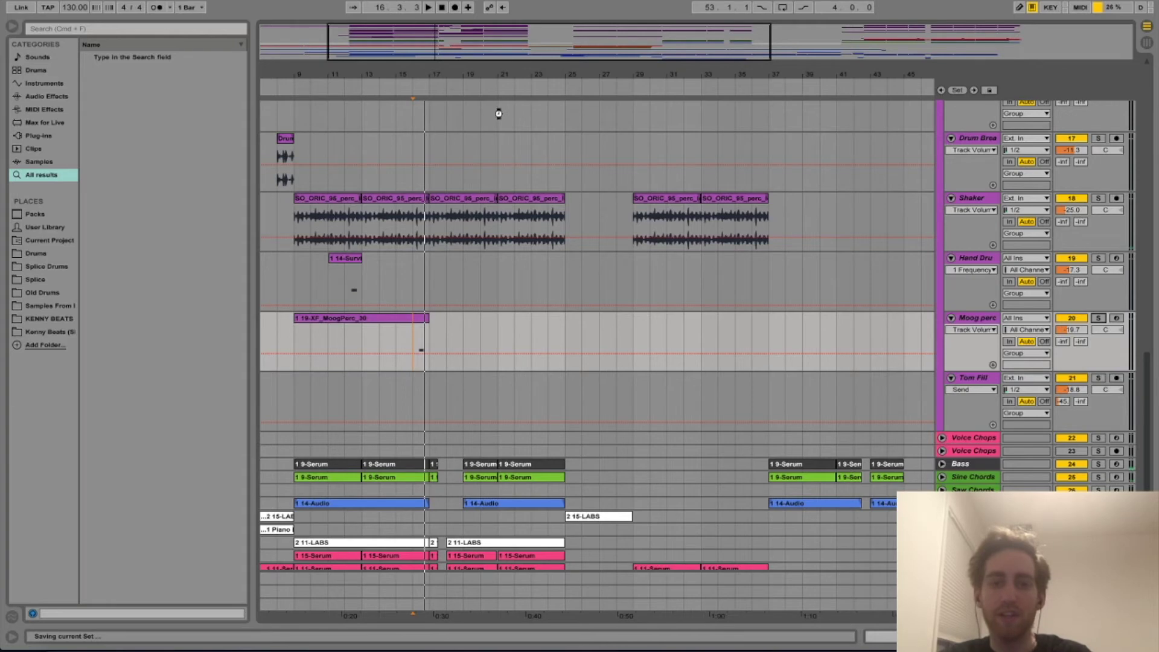
Step: Open the second closed hi-hat track's clip at bar 13 and place the insert marker at 1.4, before the fast hi-hat roll
drag(492, 39, 481, 50)
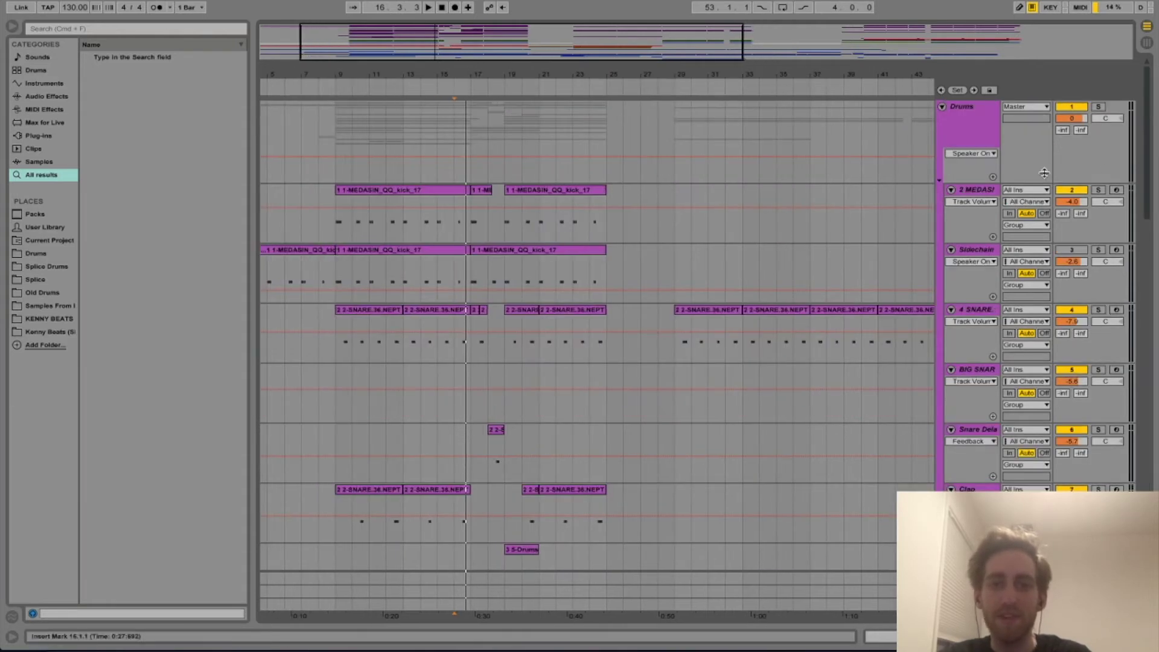
scroll(570, 275, down, 6)
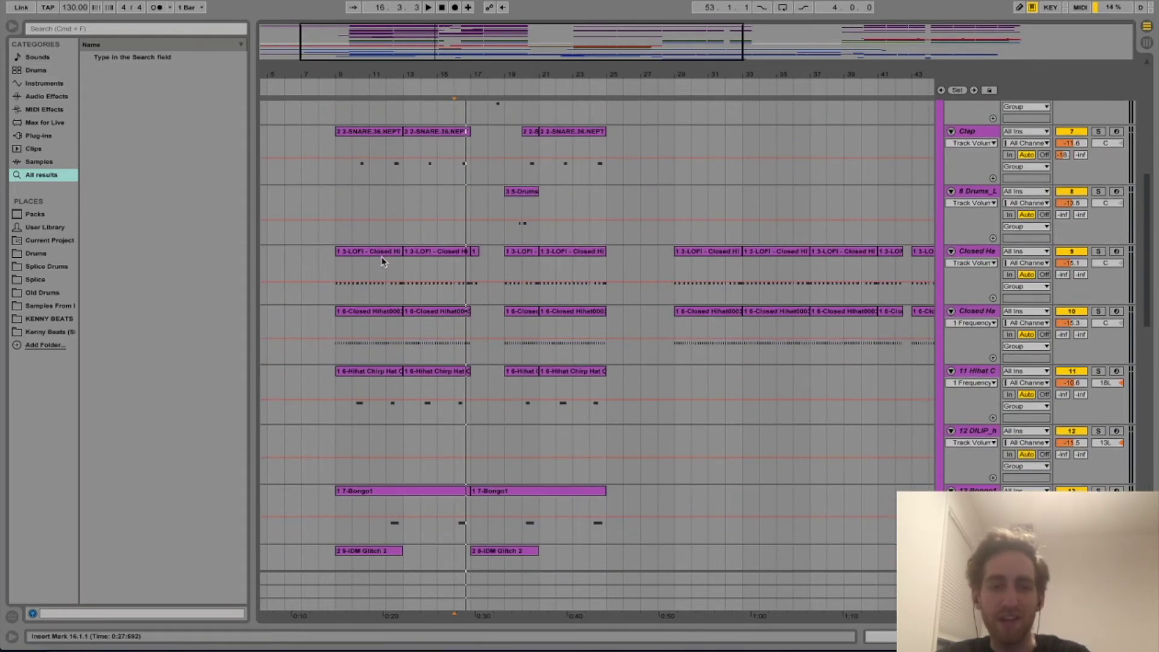
click(409, 269)
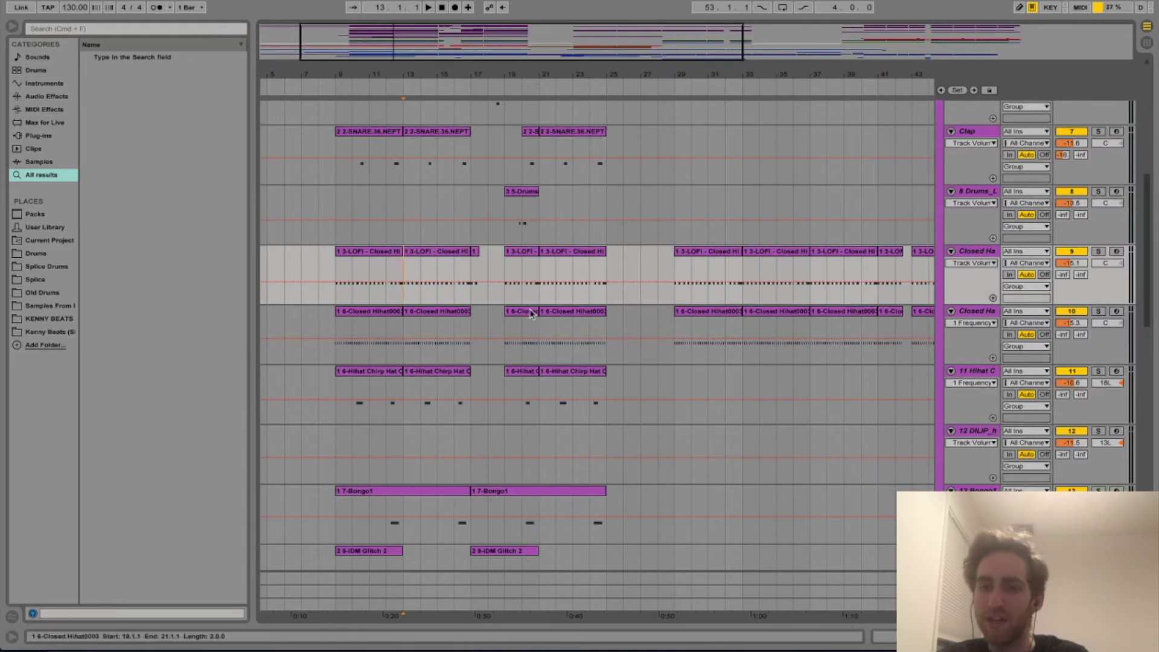
double_click(436, 338)
click(306, 342)
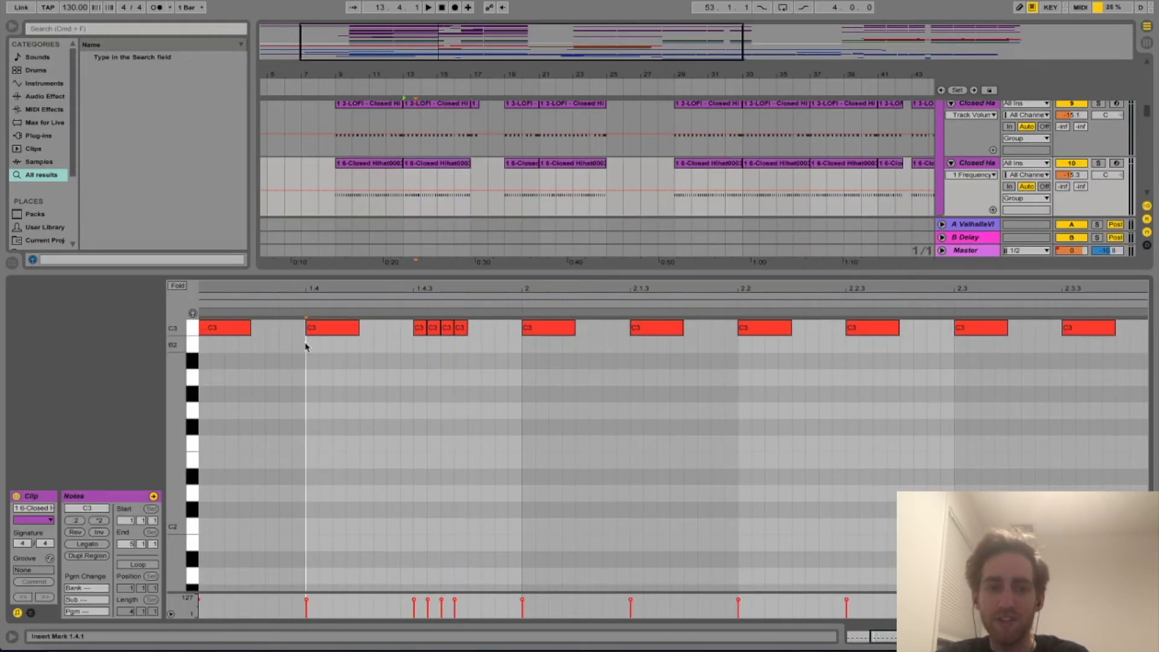
Step: Listen to the second closed hi-hat track soloed through the roll, clearing the solo and hiding the note editor at the end
click(1099, 164)
key(space)
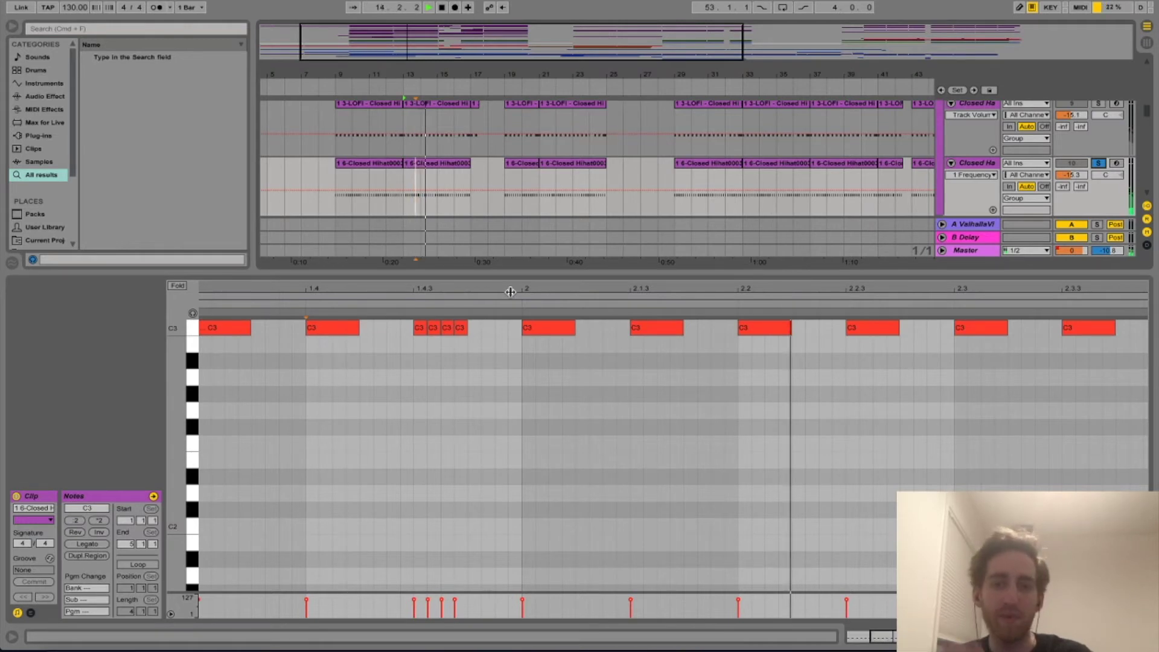
key(space)
click(1099, 164)
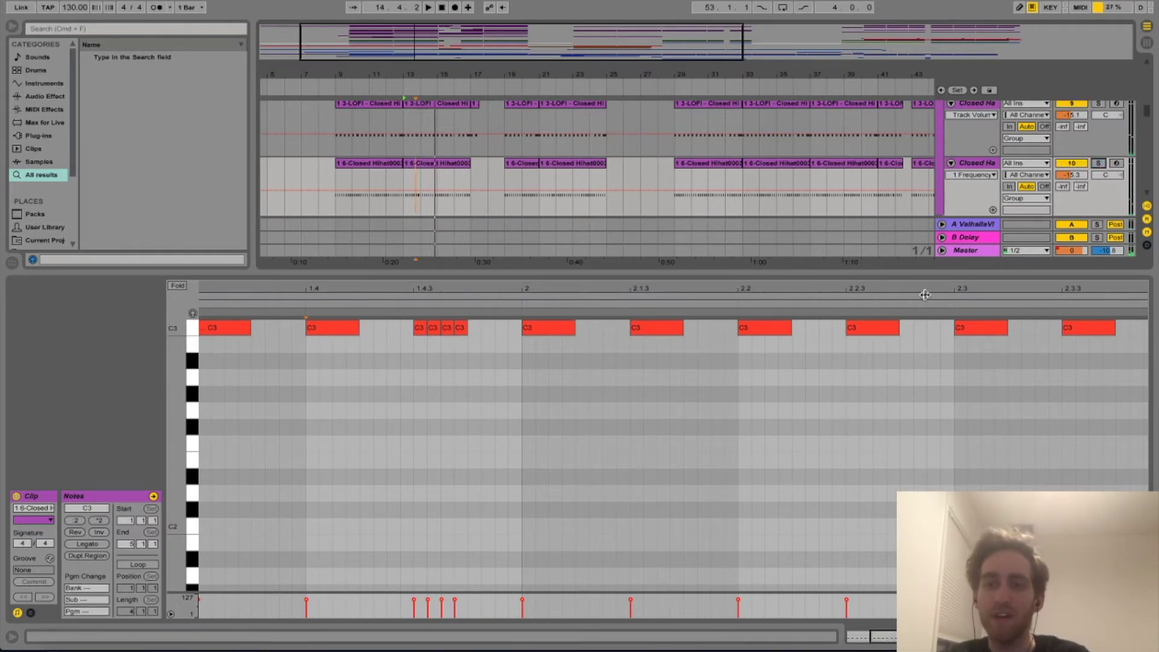
drag(924, 273, 664, 555)
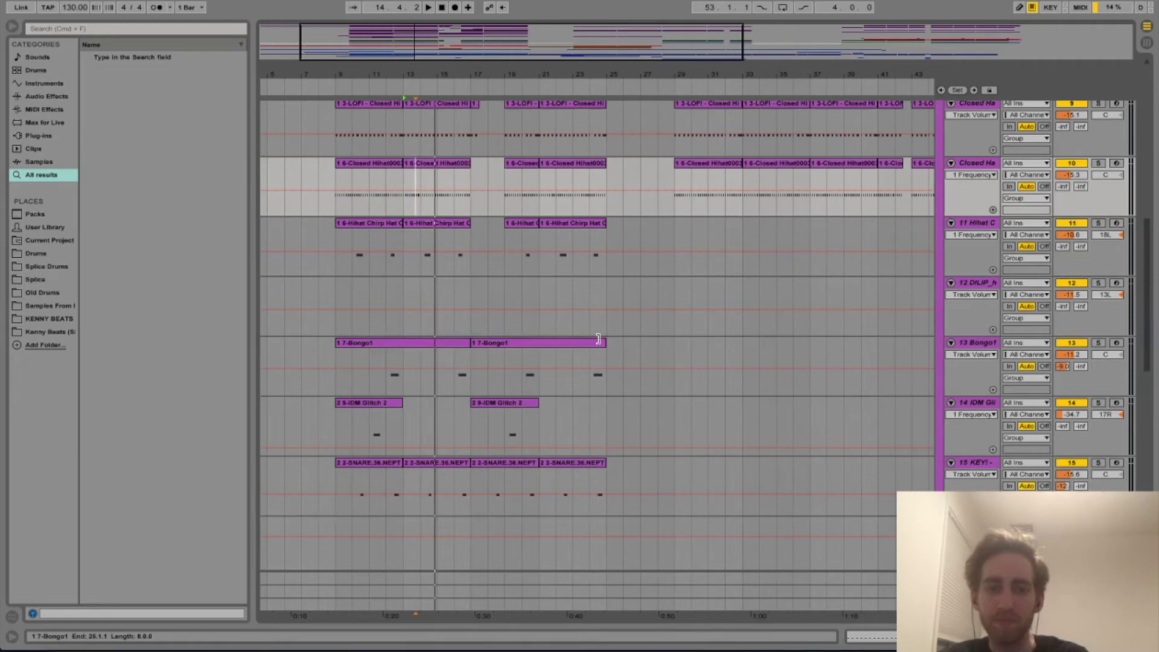
Step: Look through the other Drums group tracks and fold the group
scroll(597, 340, down, 15)
scroll(598, 339, up, 10)
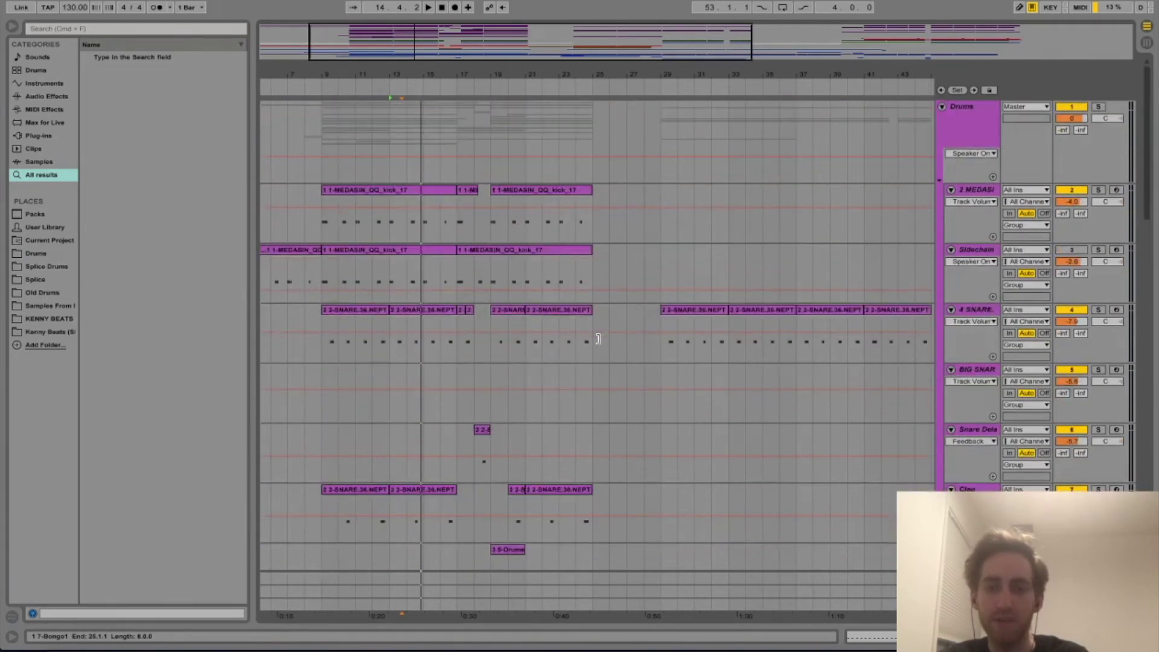
click(943, 108)
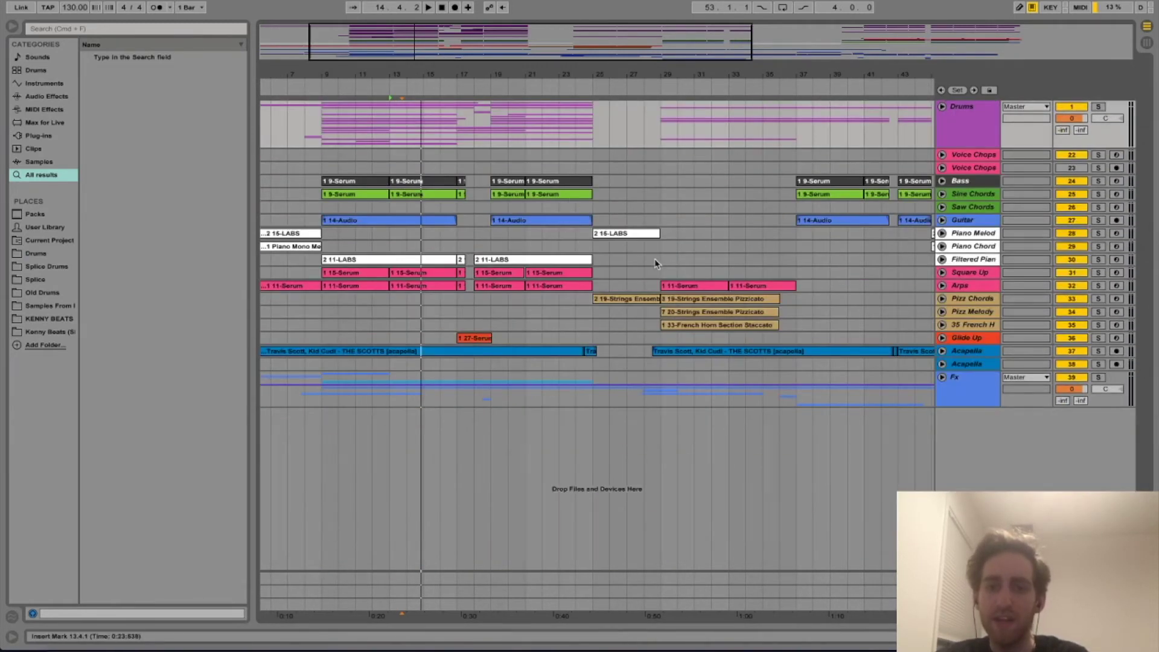
Step: Play the full arrangement from bar 33 and again from bar 29 to hear the section with the pizzicato strings
click(731, 224)
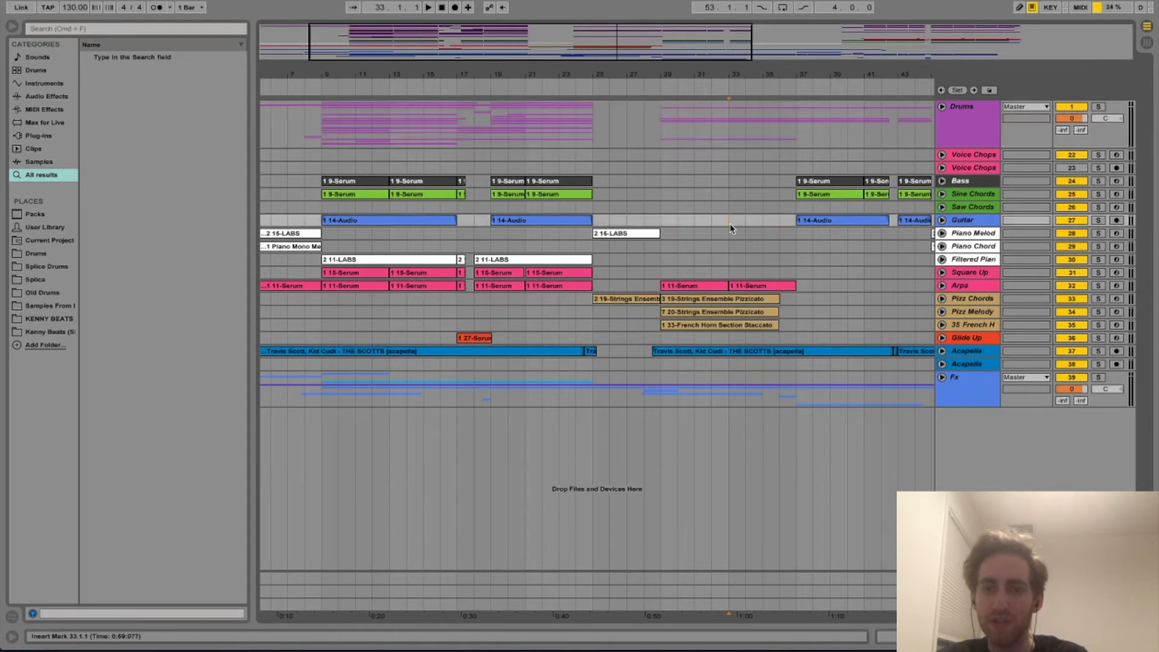
click(728, 247)
key(space)
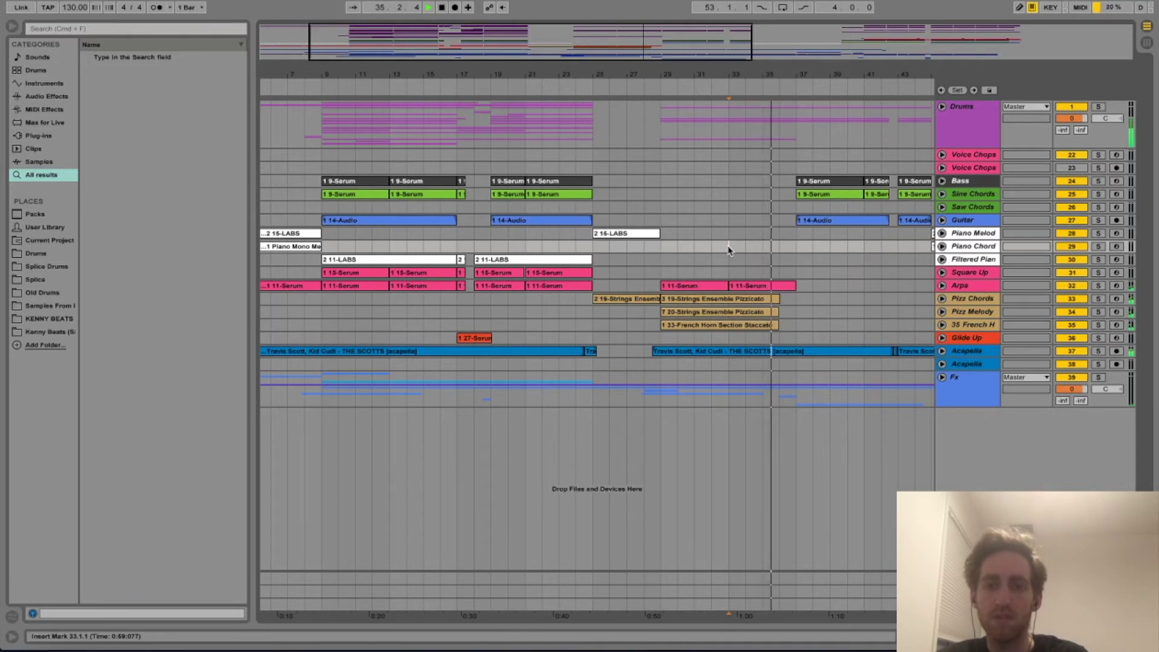
click(661, 263)
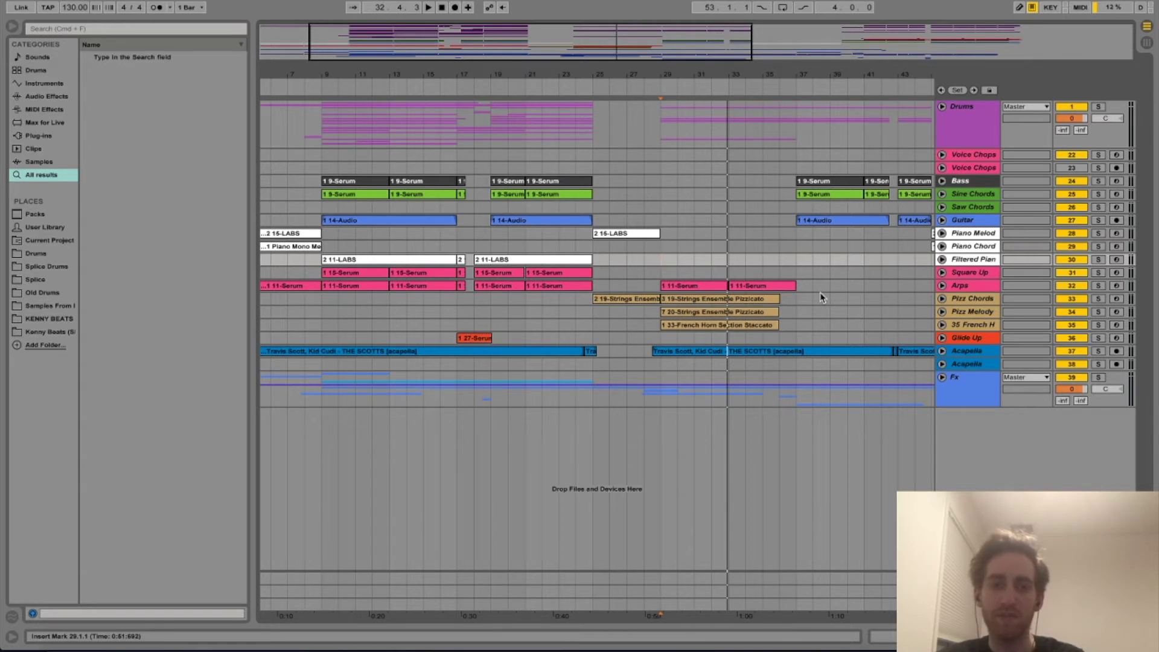
Step: Select the Pizz Chords clip at bar 29, followed by the Pizz Chords and Pizz Melody tracks, to point out the string parts
scroll(821, 297, left, 2)
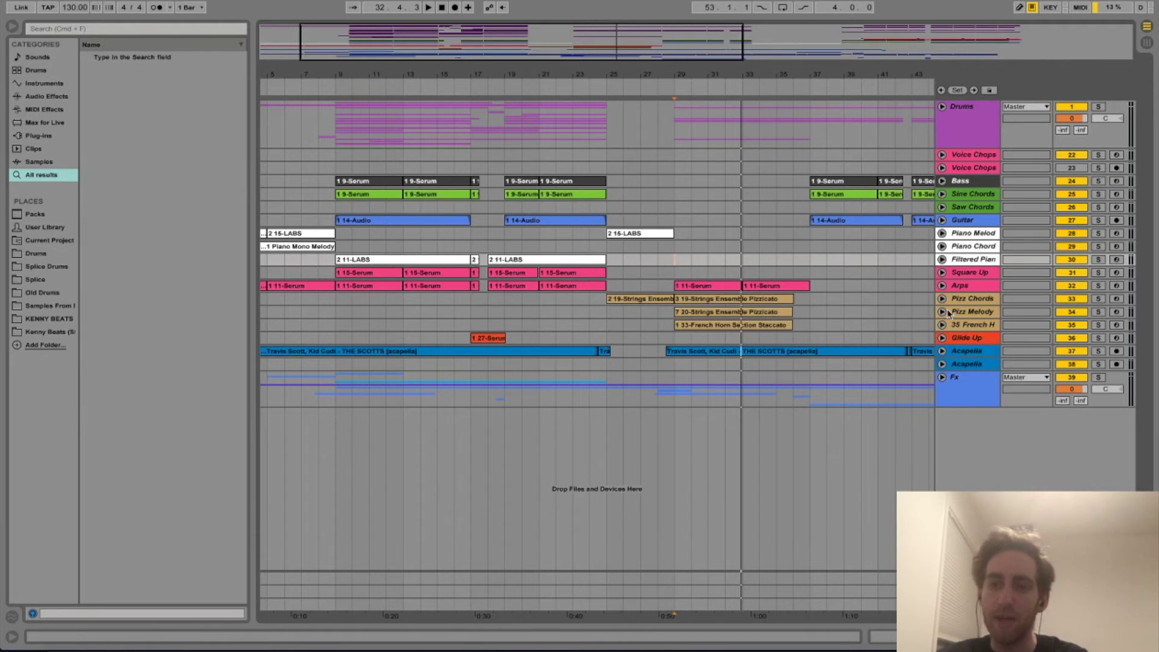
click(747, 300)
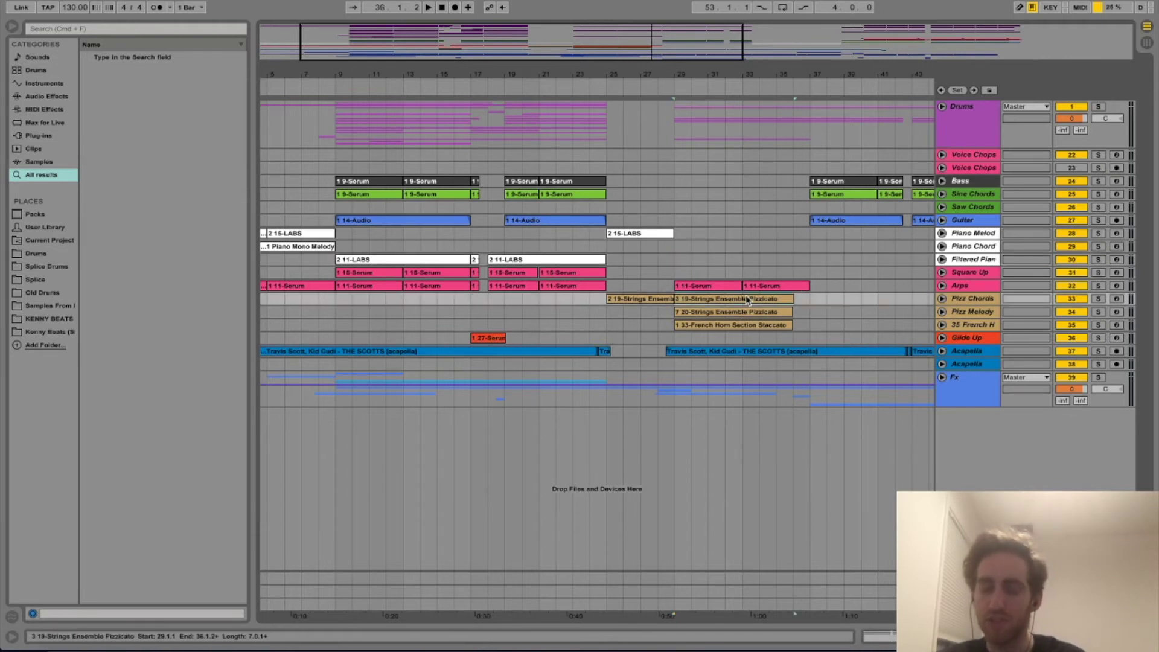
click(976, 318)
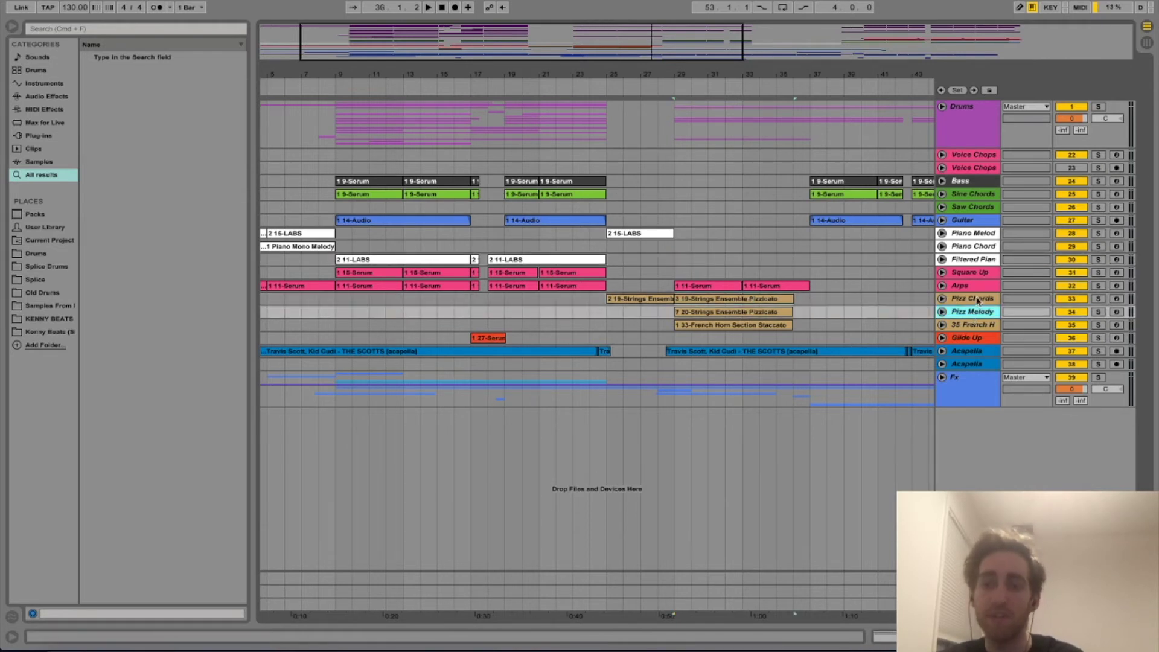
click(977, 300)
click(963, 312)
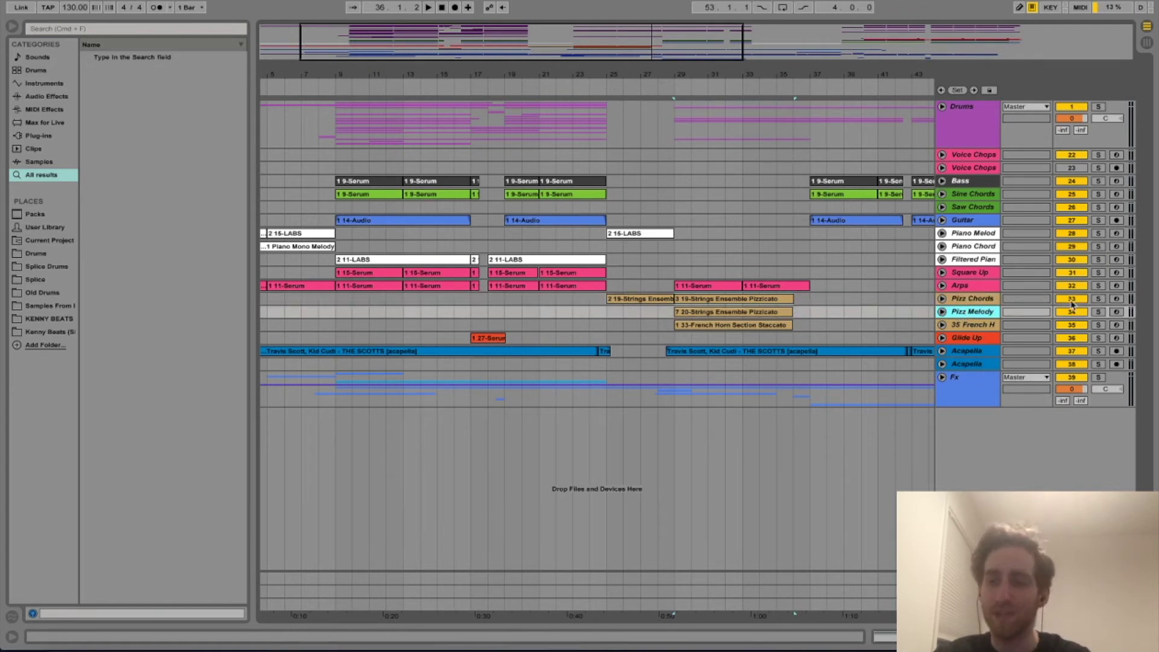
Step: Solo the Pizz Chords, Pizz Melody, French Horn and Glide Up tracks and listen to them together from bar 29
click(1098, 299)
click(1098, 311)
click(1098, 338)
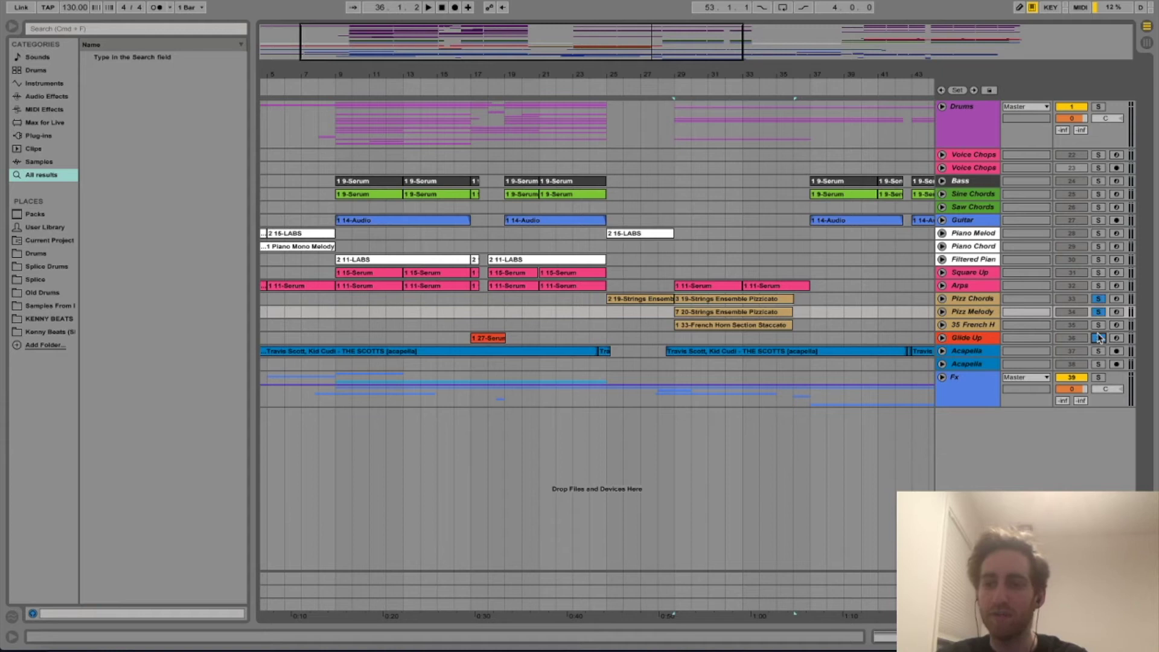
click(1098, 325)
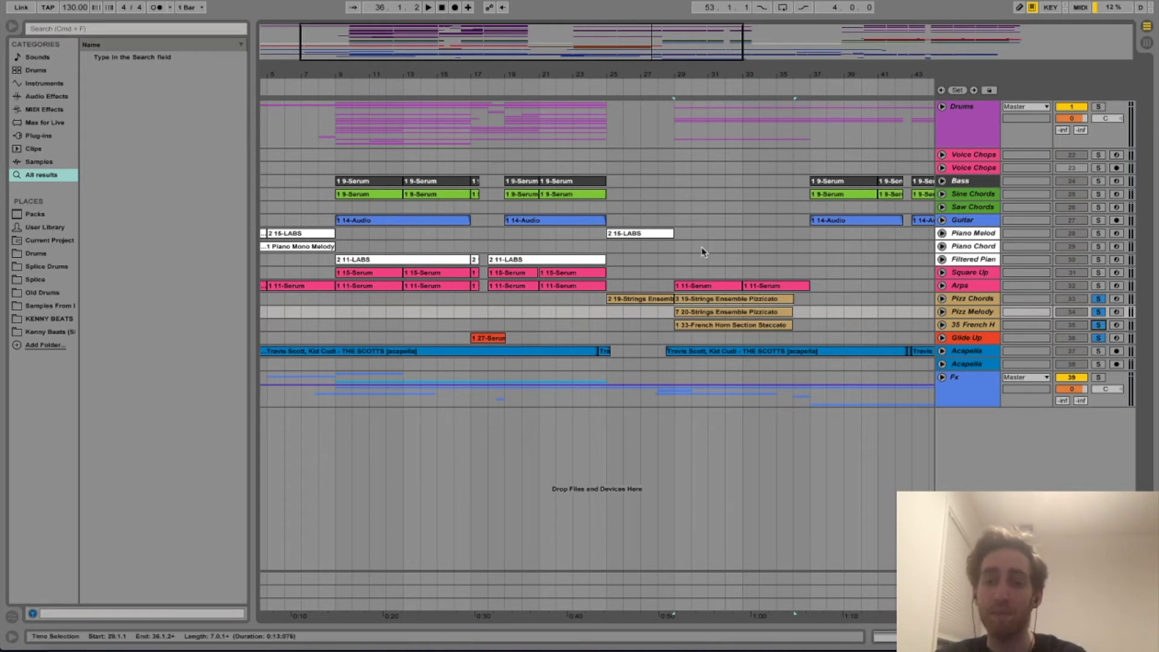
click(672, 312)
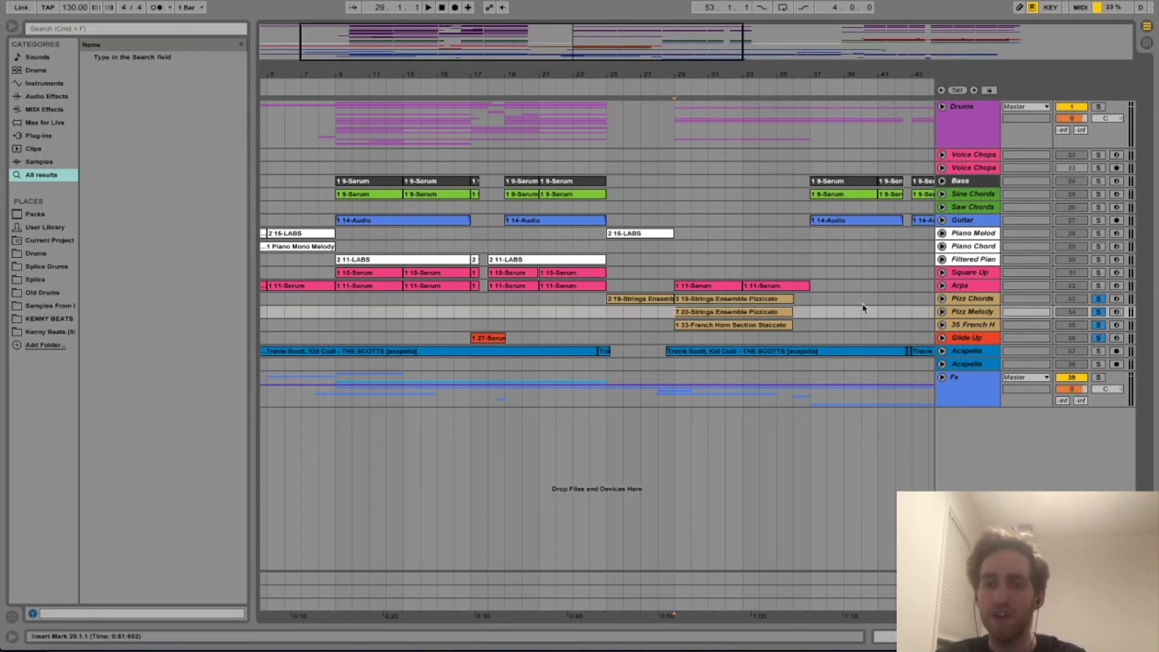
key(space)
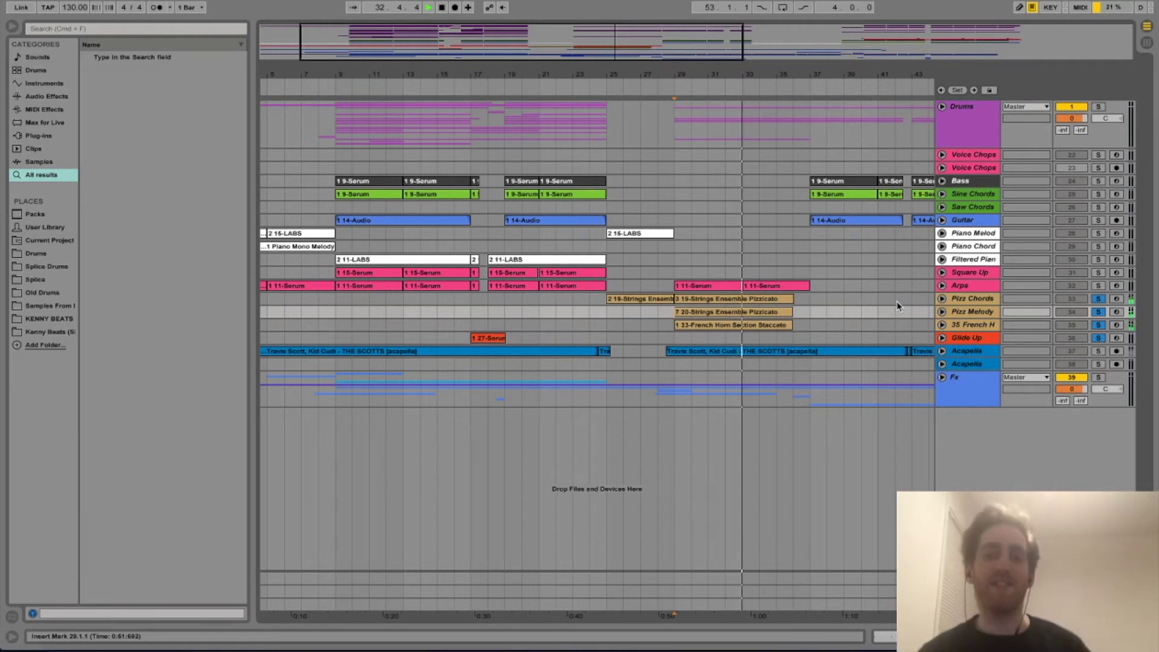
key(space)
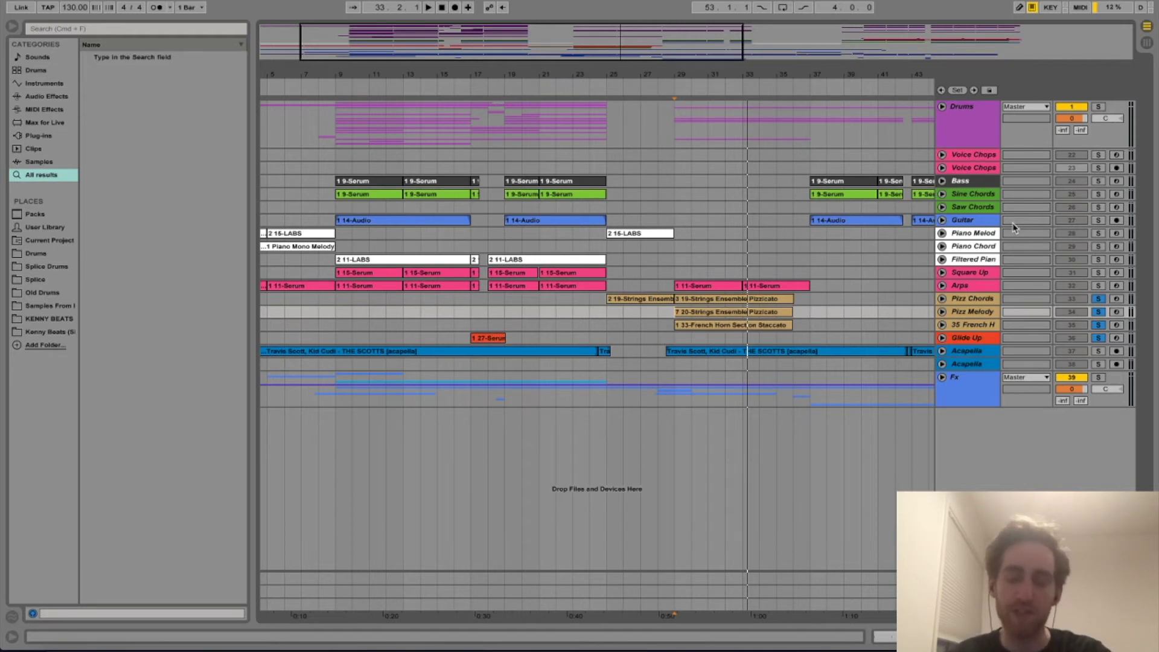
Step: Replay the soloed string and horn parts from bar 29, clearing all solos at the end
key(space)
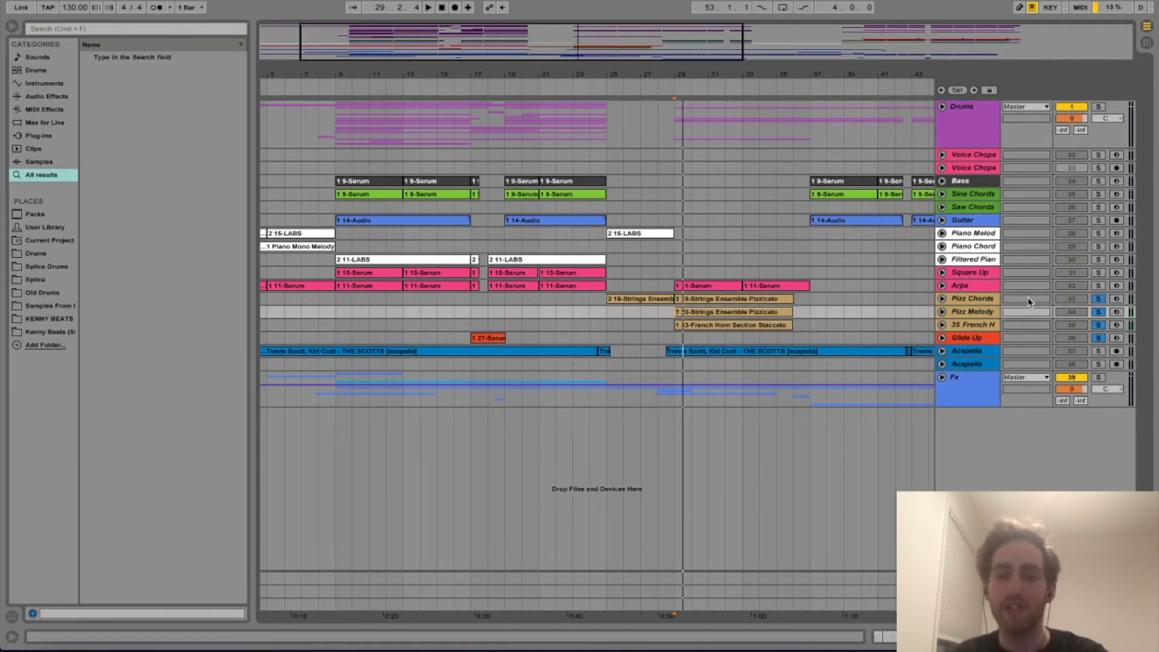
key(space)
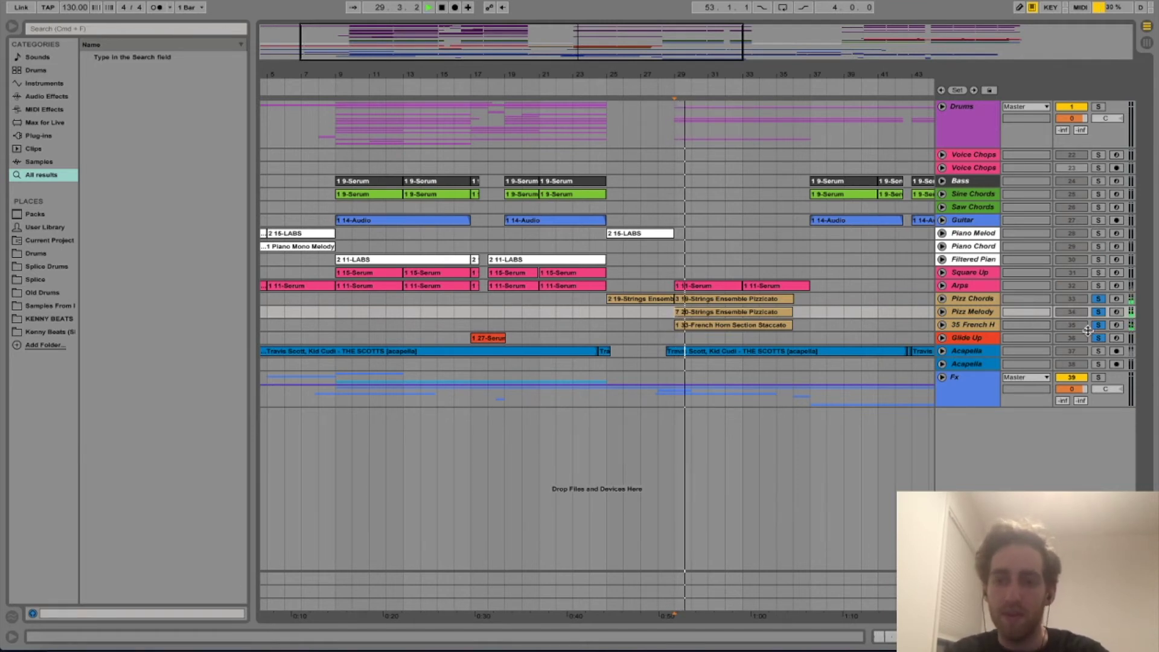
key(space)
click(1098, 338)
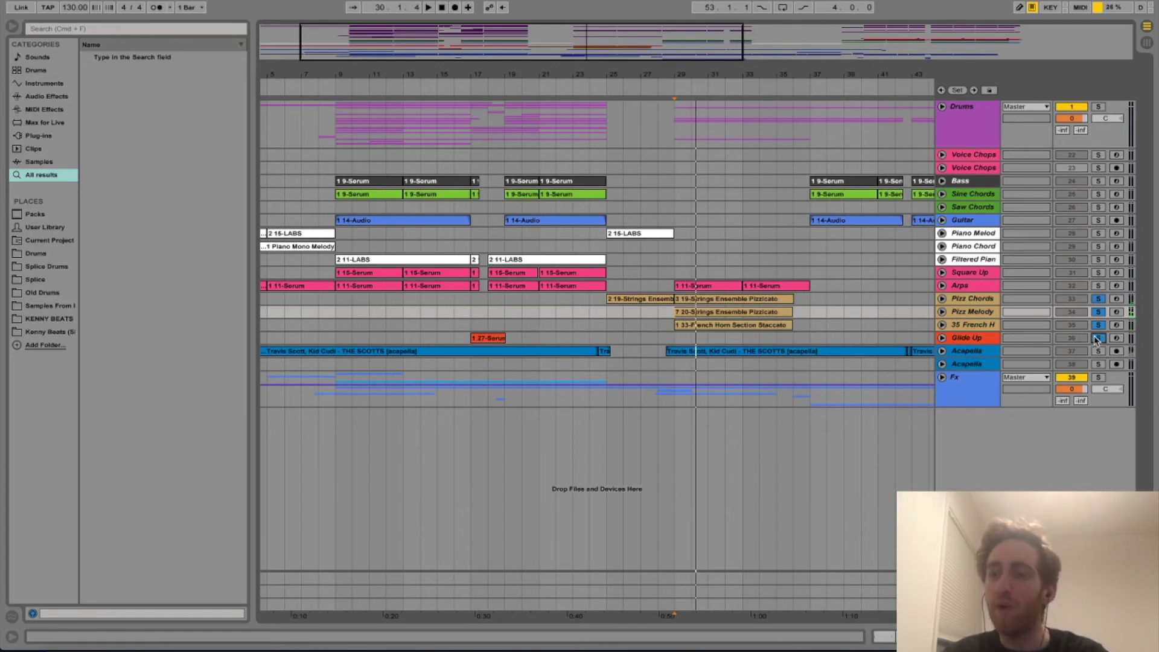
click(1100, 325)
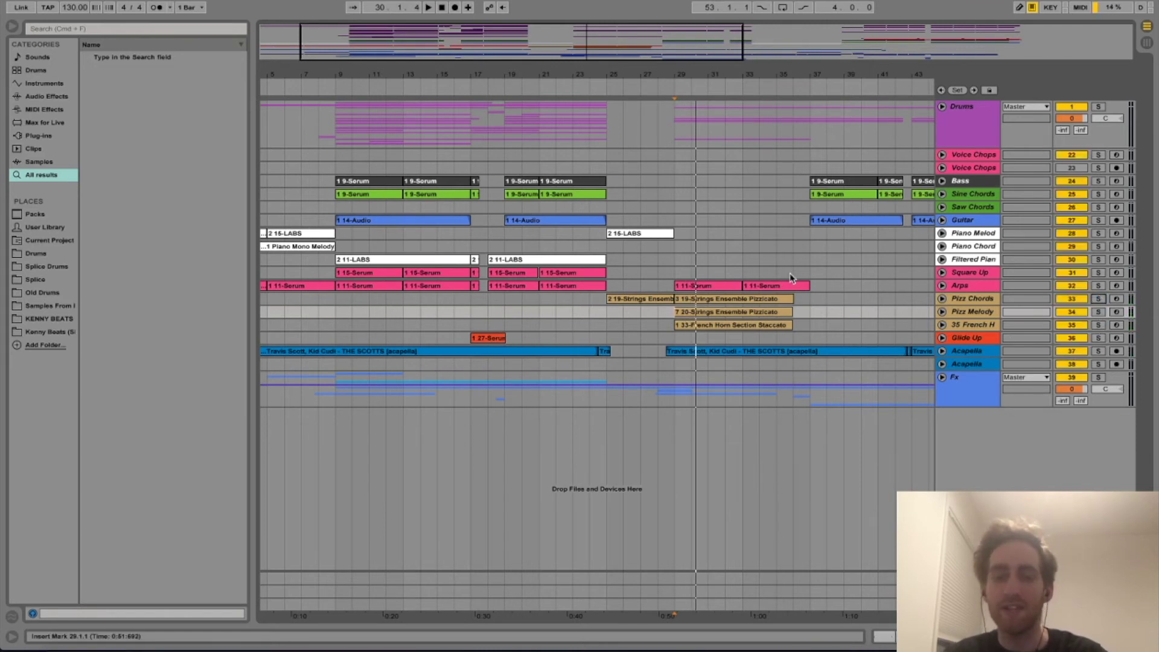
Step: Play the full arrangement from bar 17 to hear the Glide Up part in context
click(469, 336)
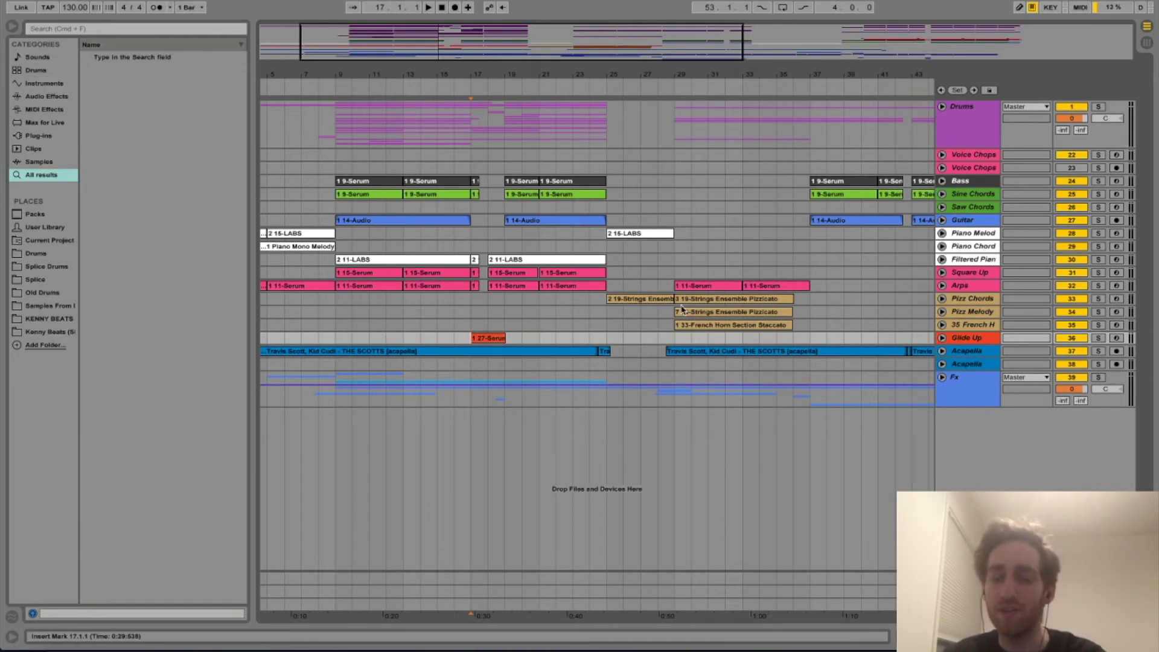
key(space)
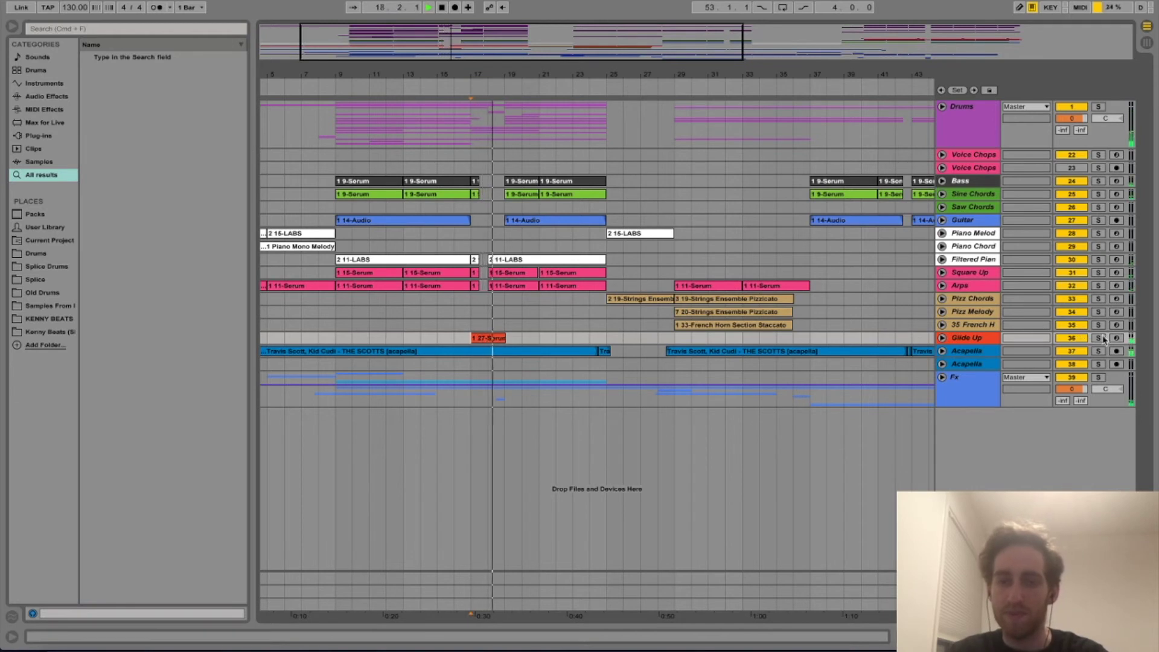
key(space)
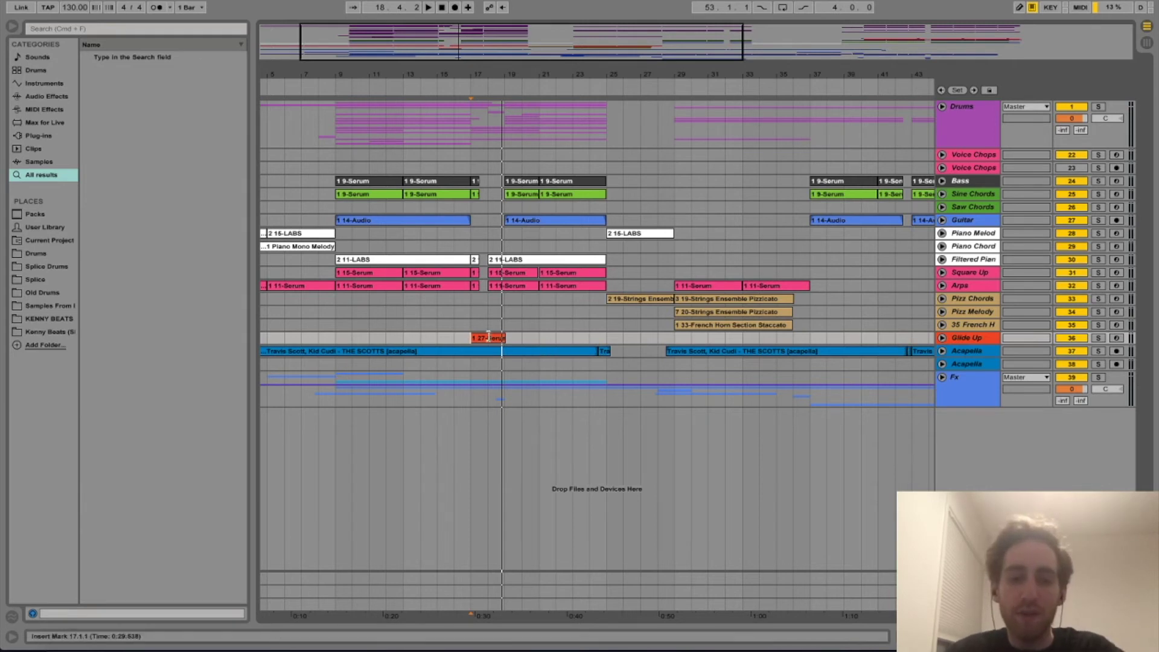
Step: Show the Master track's effects, point out its Beat Repeat, and replay the arrangement from bar 17
double_click(966, 604)
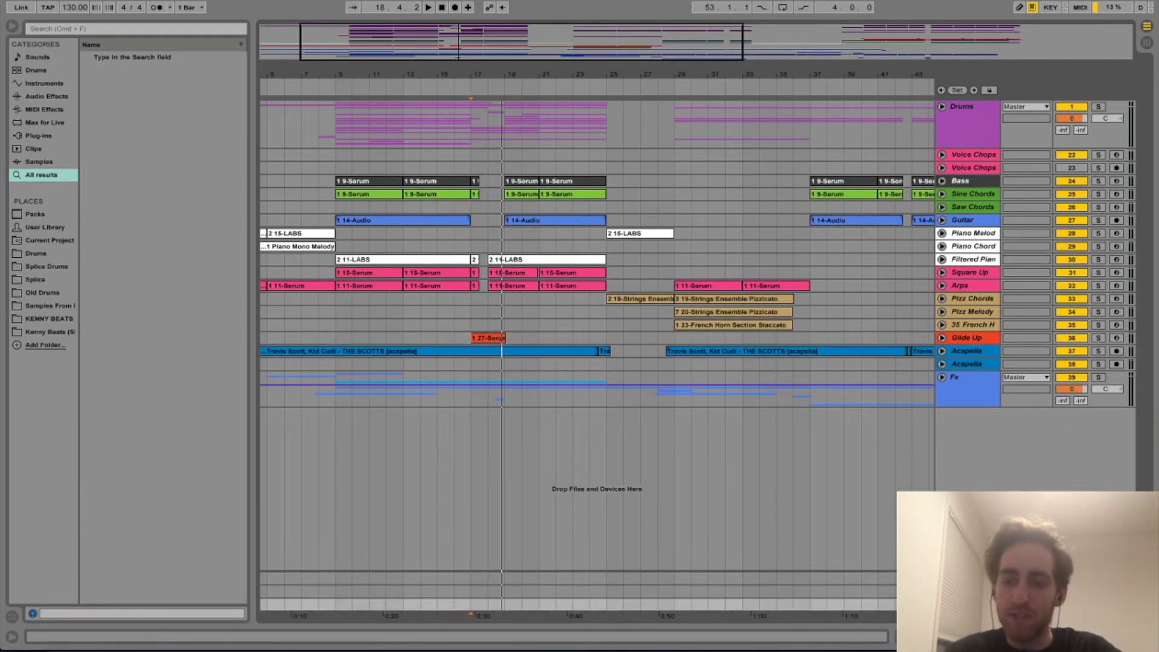
click(550, 498)
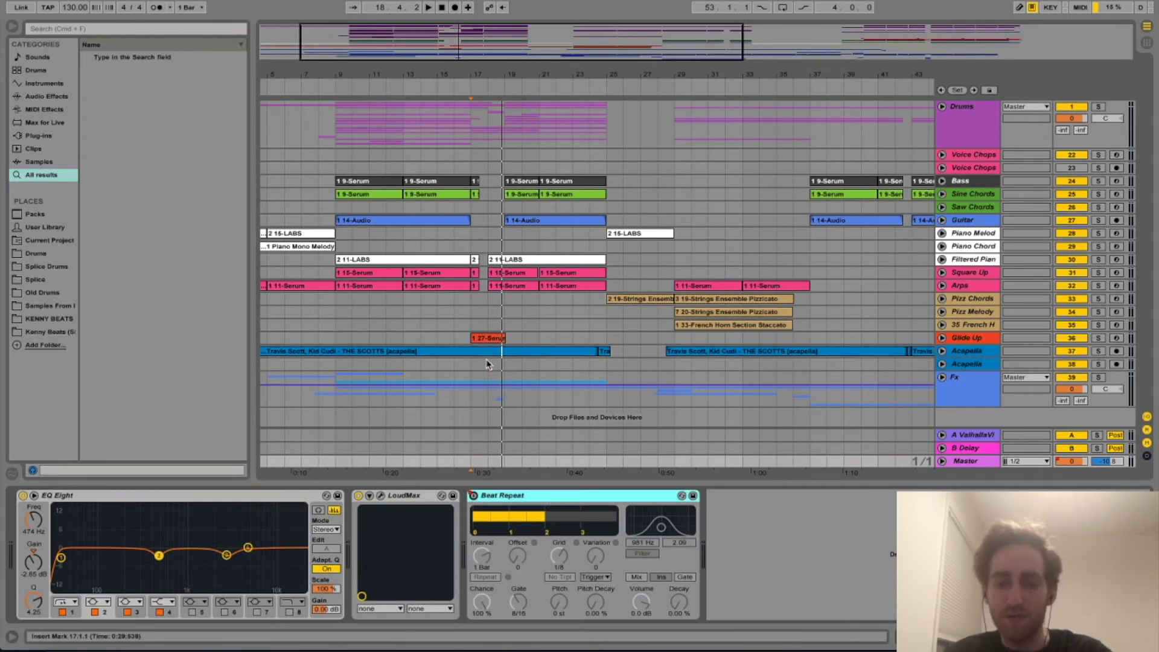
click(471, 338)
key(space)
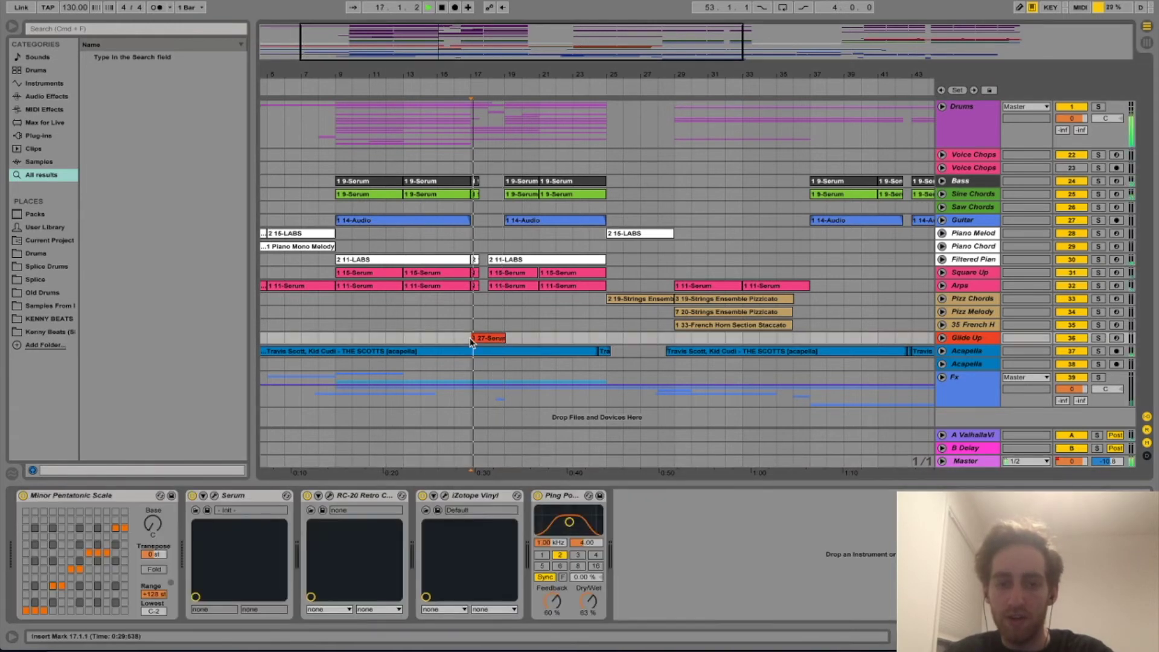
key(space)
Step: Demonstrate the filter switch of the Master track's Beat Repeat, leaving it off, and replay bar 17 to hear the effect
click(978, 461)
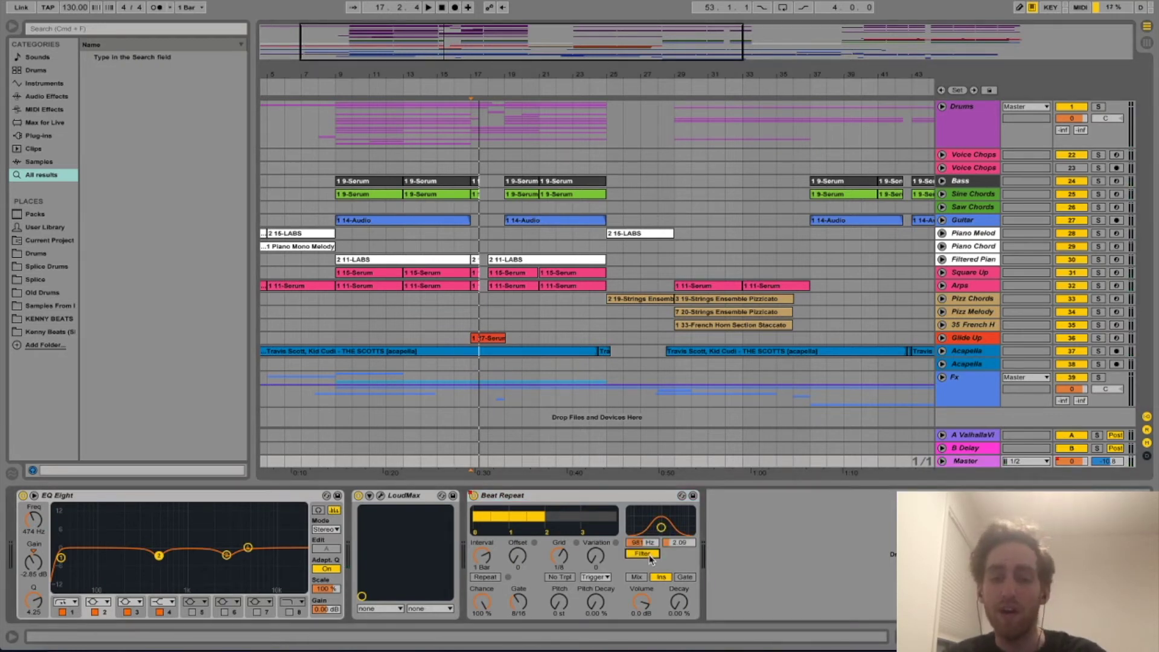
click(642, 554)
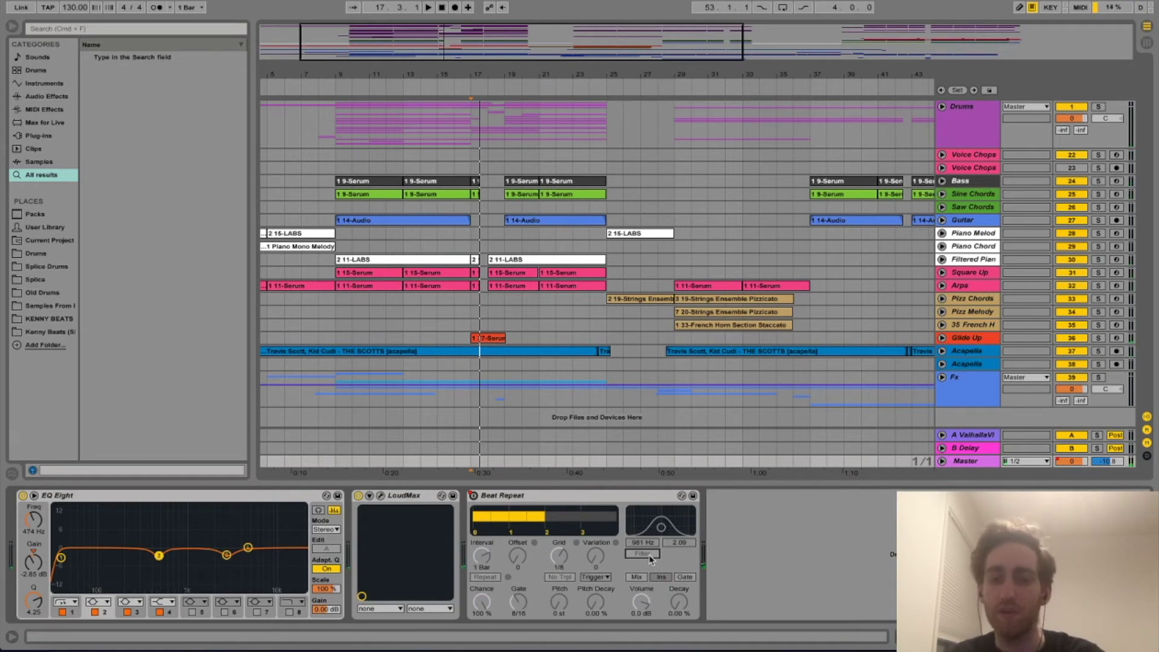
click(472, 374)
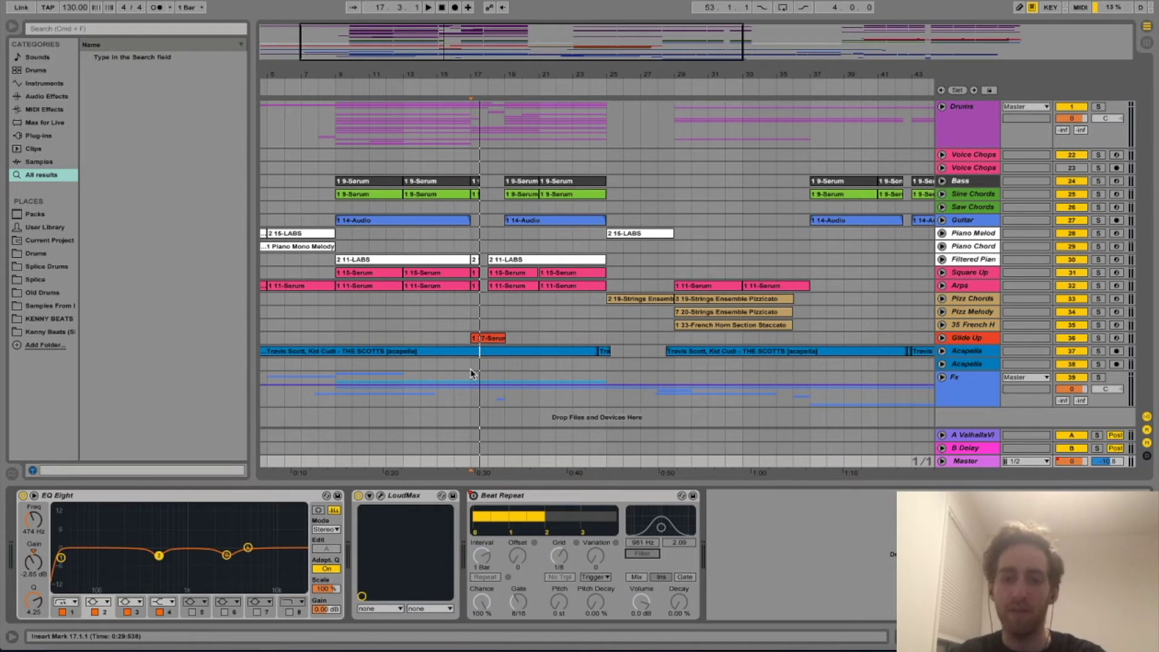
key(space)
click(471, 373)
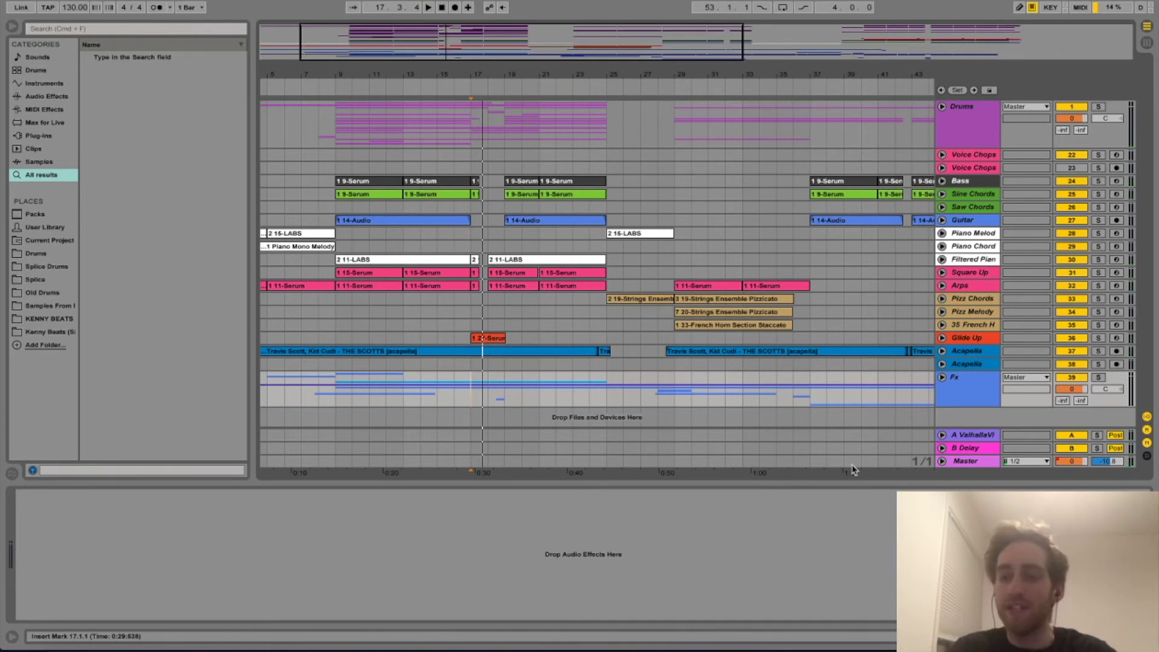
click(963, 462)
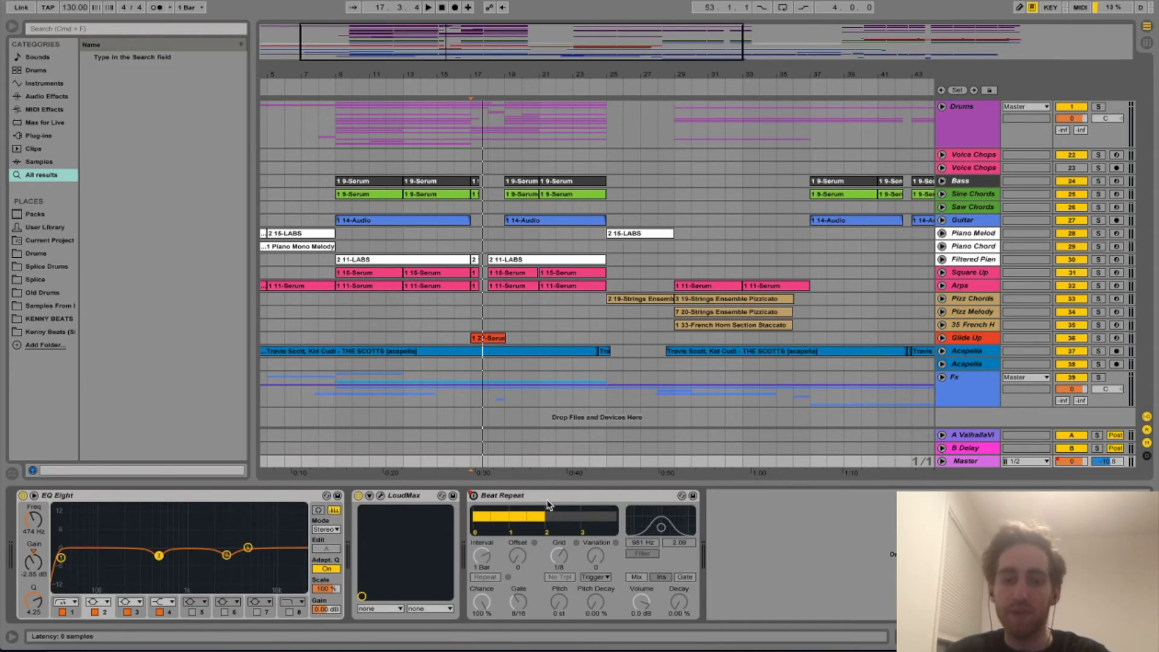
Step: Examine the Glide Up track's device chain, including the Minor Pentatonic Scale and the RC-20 Retro Color plug-in window, closing that window again
click(460, 342)
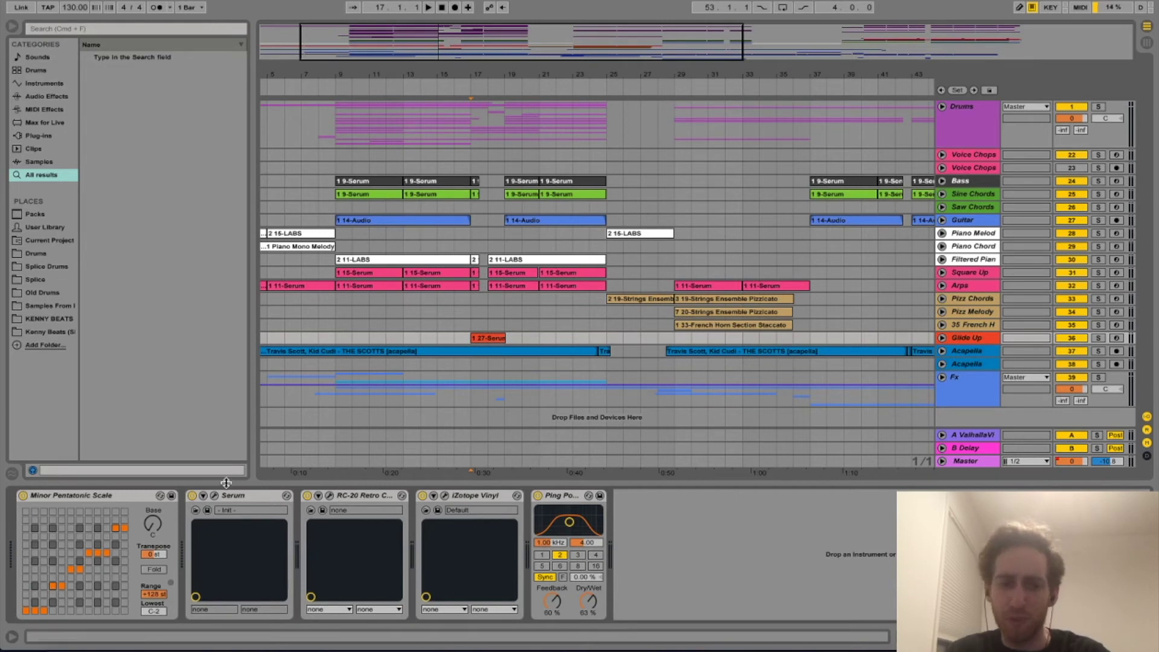
click(100, 499)
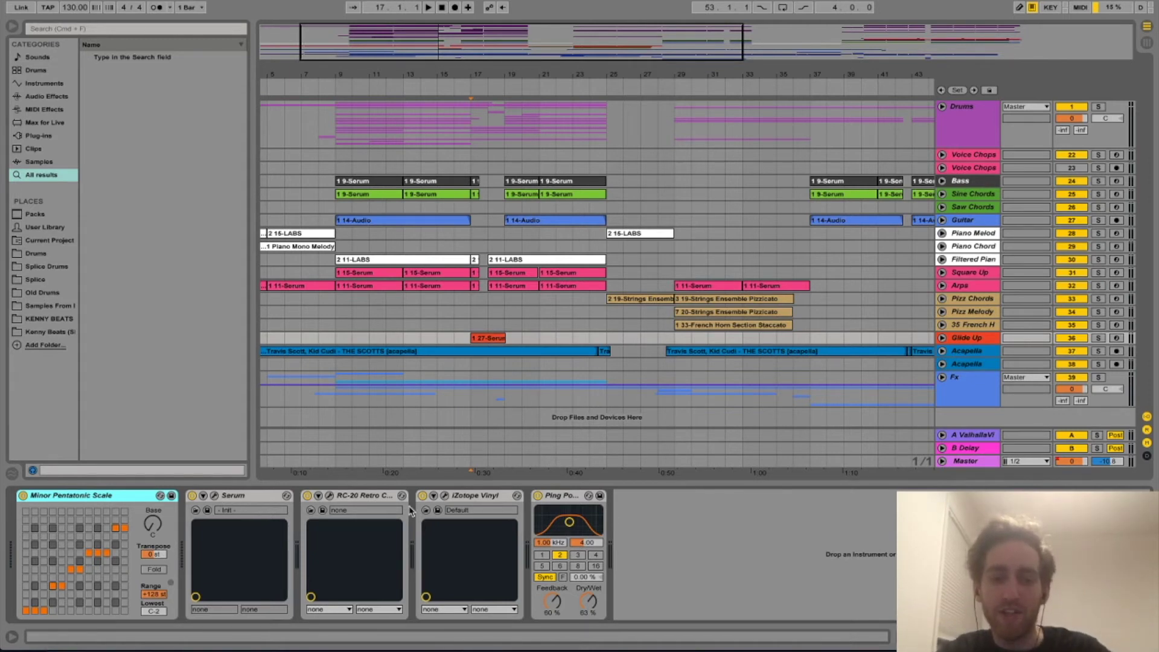
click(330, 496)
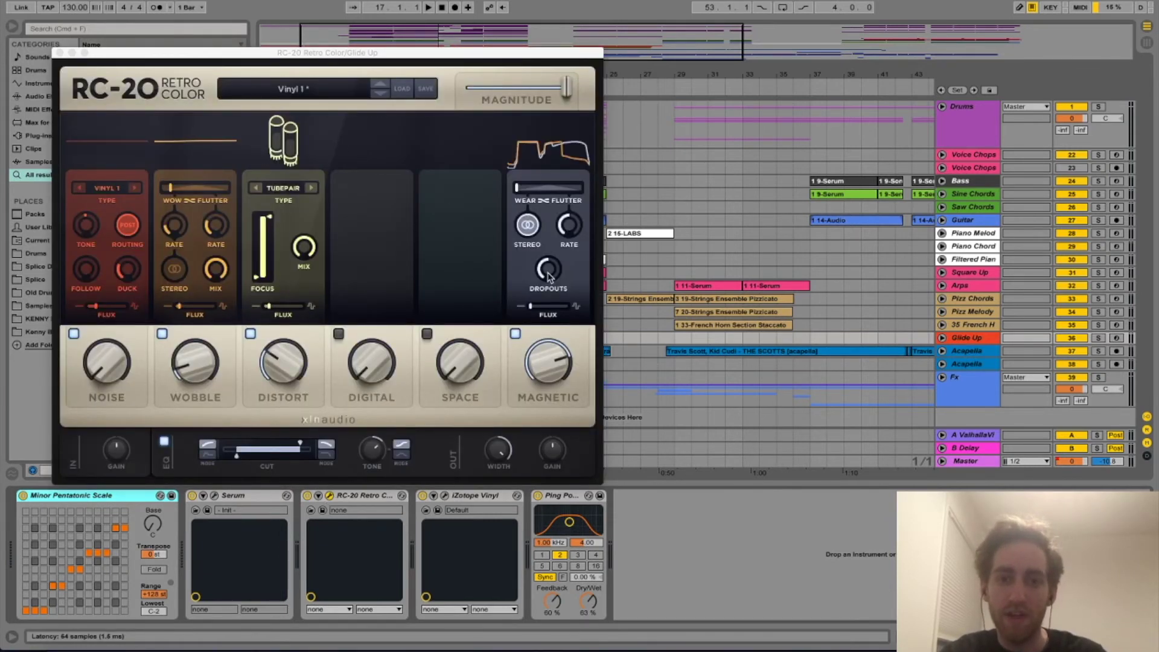
click(58, 52)
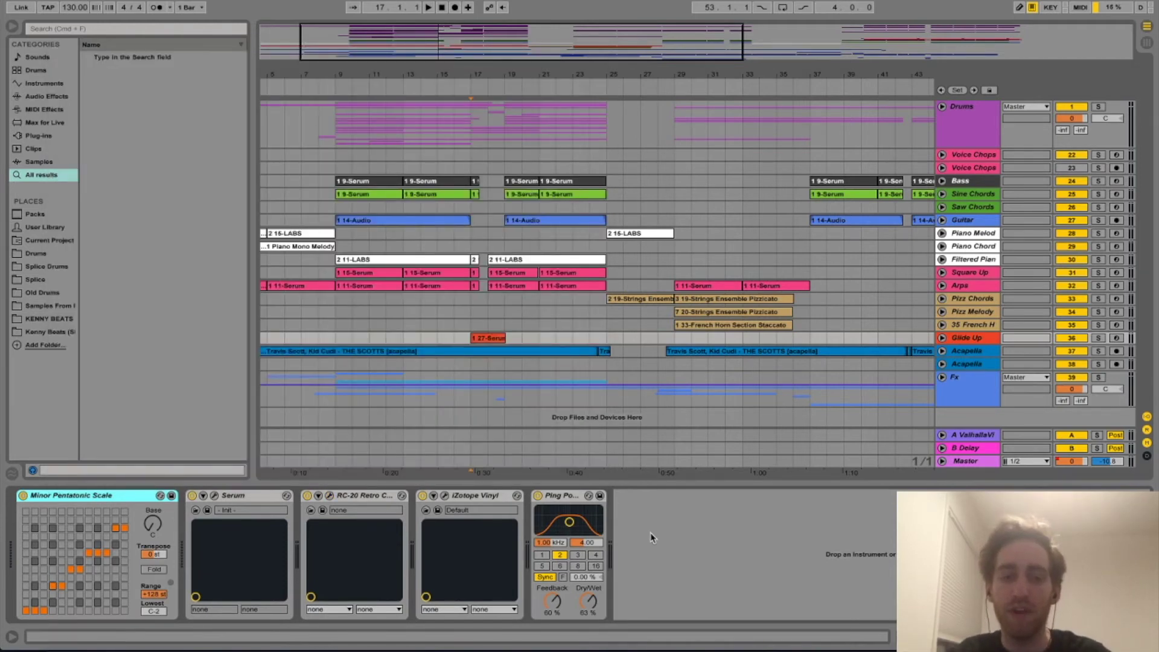
Step: Solo the Glide Up track, bypass its Ping Pong delay, iZotope Vinyl and RC-20 Retro Color, and play it dry from bar 17
click(1098, 337)
click(538, 496)
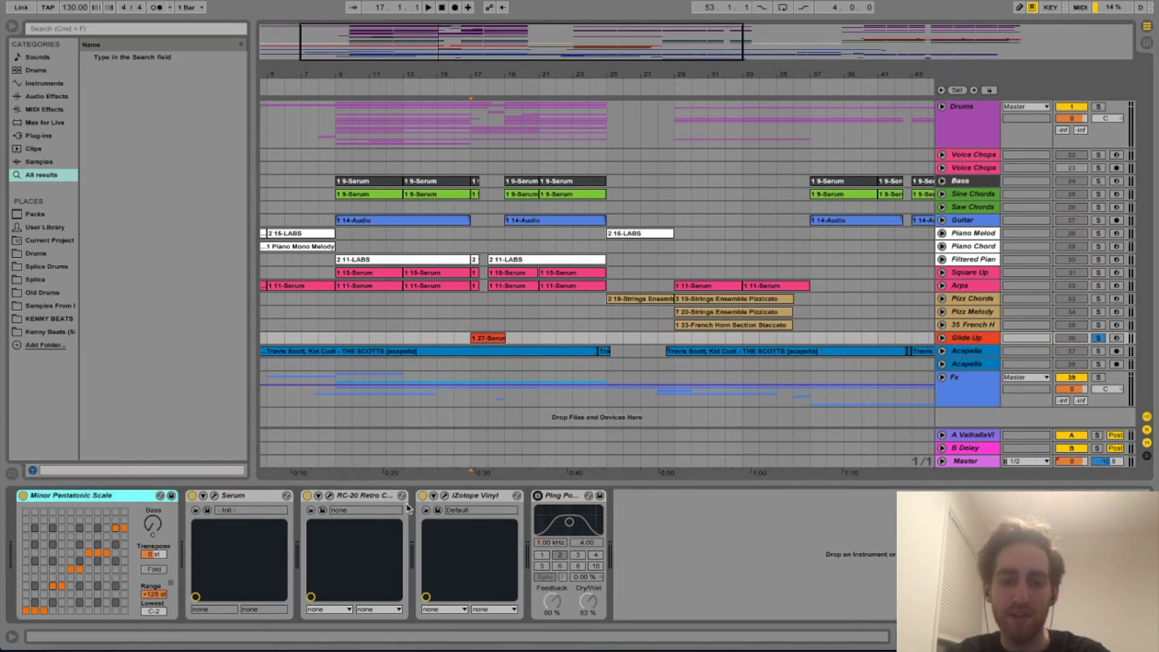
click(422, 496)
click(308, 496)
key(space)
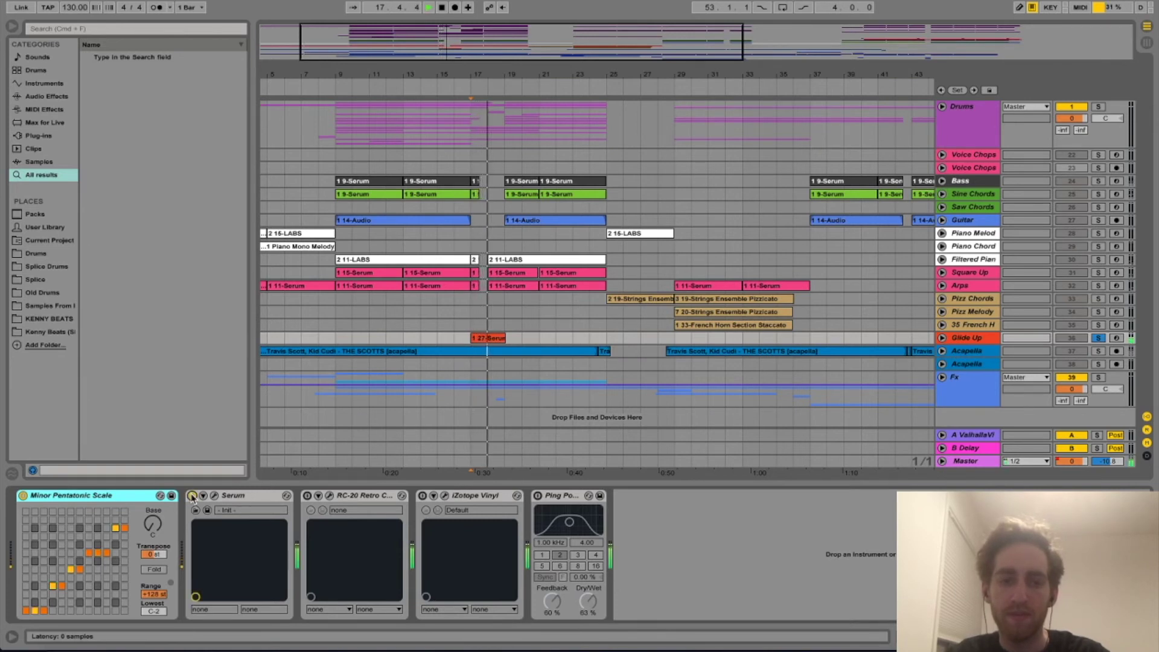
Step: Re-enable RC-20 Retro Color, iZotope Vinyl and the Ping Pong delay on Glide Up, and replay the soloed part from bar 17
click(306, 495)
click(422, 495)
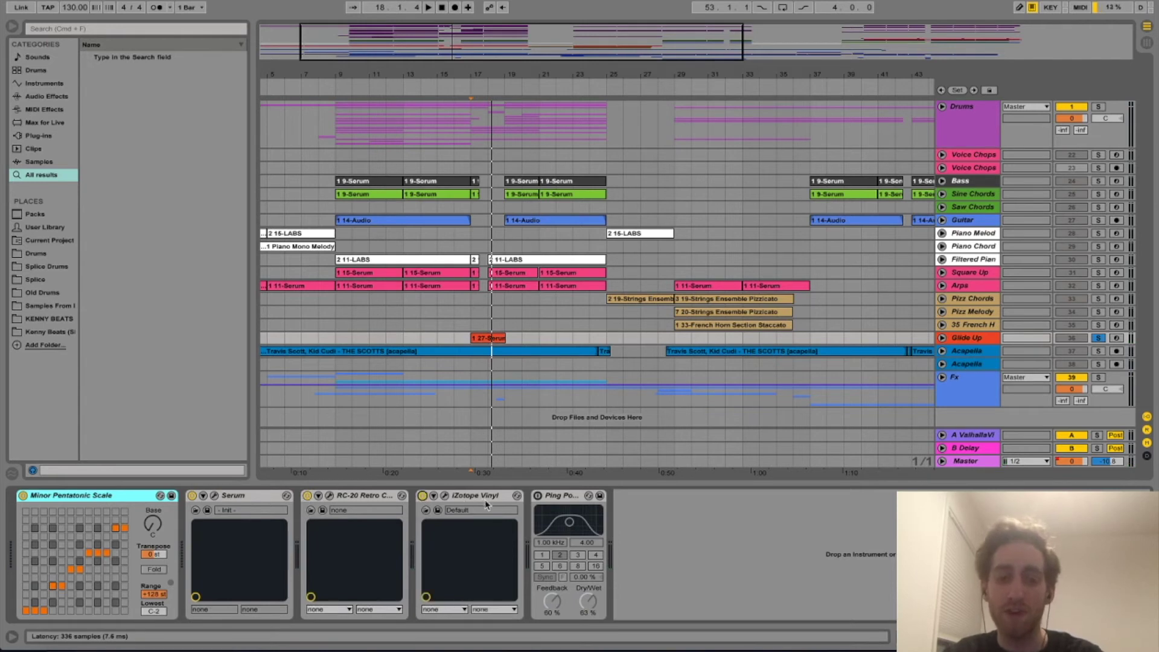
click(537, 495)
key(space)
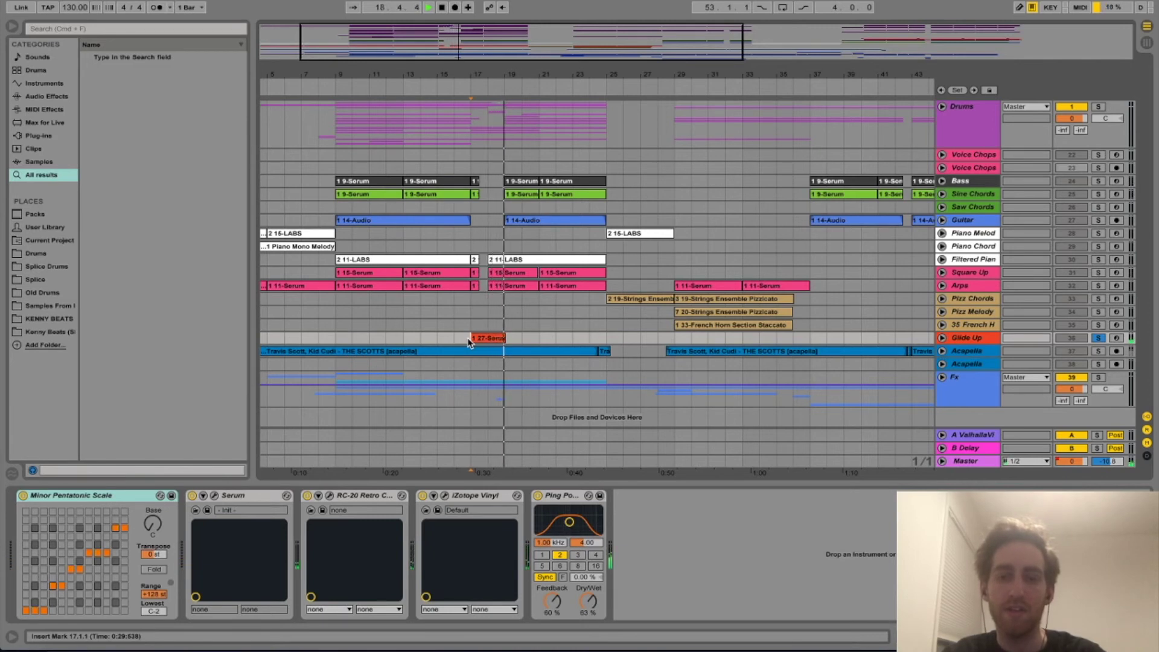
key(space)
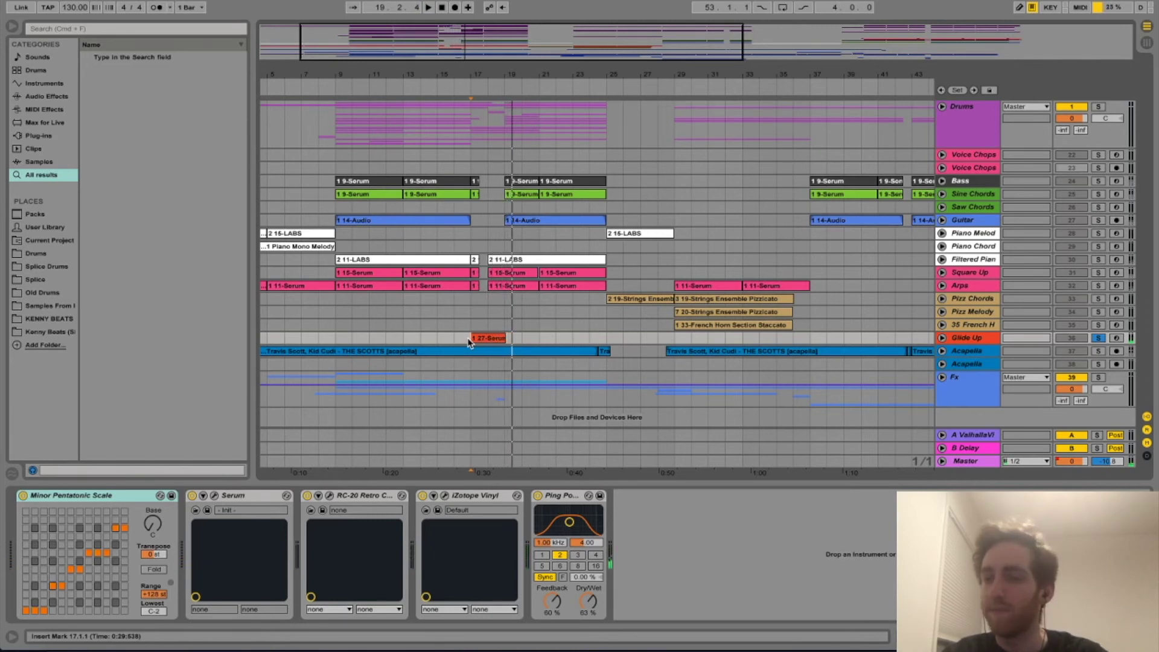
Step: Clear the Glide Up solo and save the set
click(1098, 338)
key(super+s)
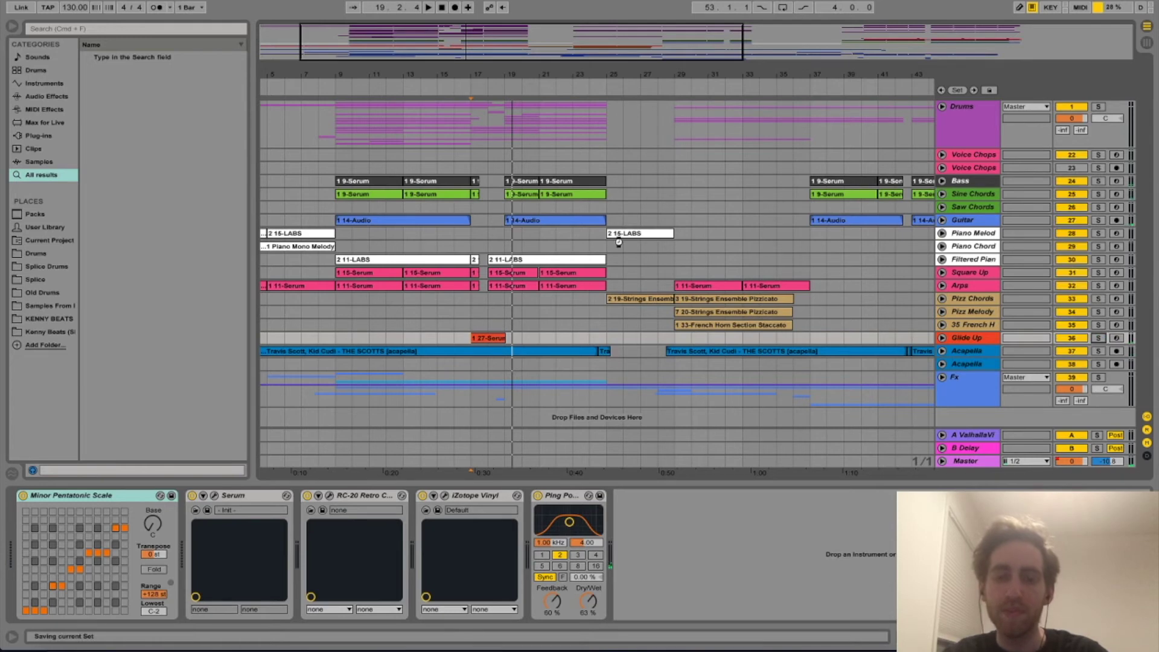
Step: Play the full arrangement from bar 37
scroll(539, 262, right, 10)
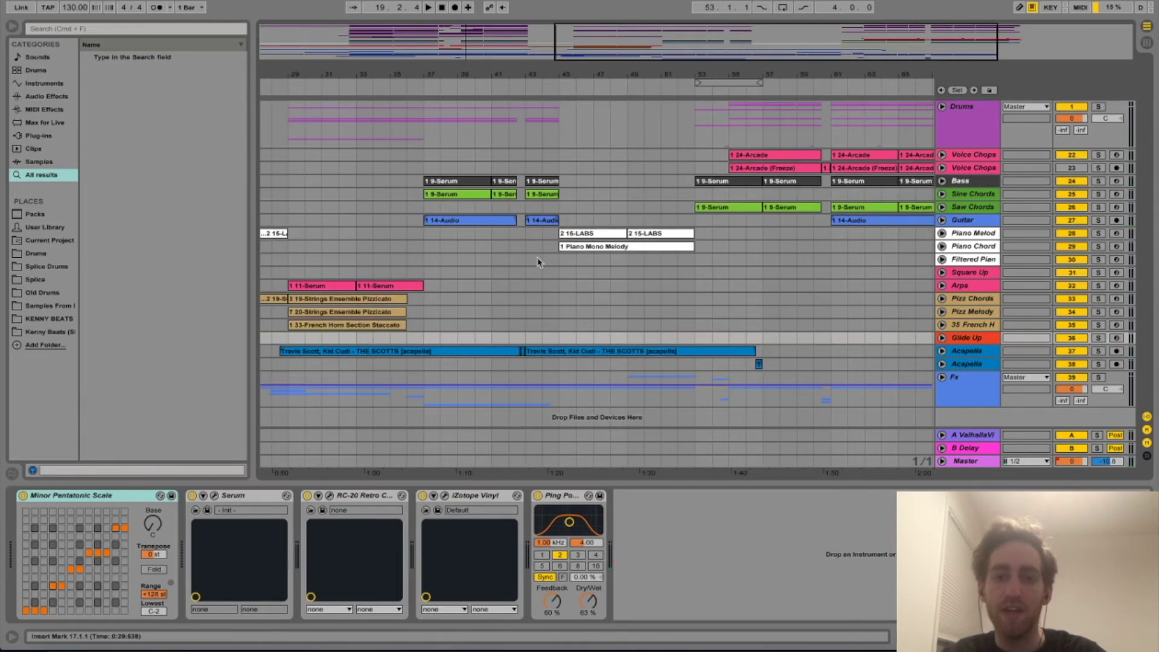
click(421, 273)
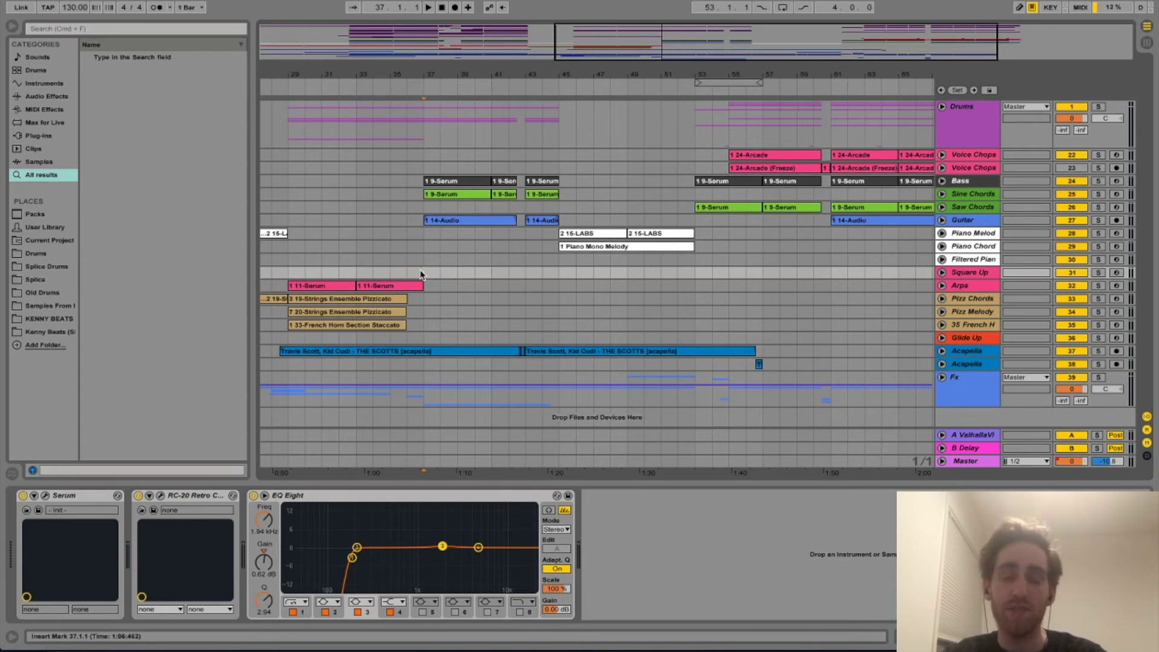
key(space)
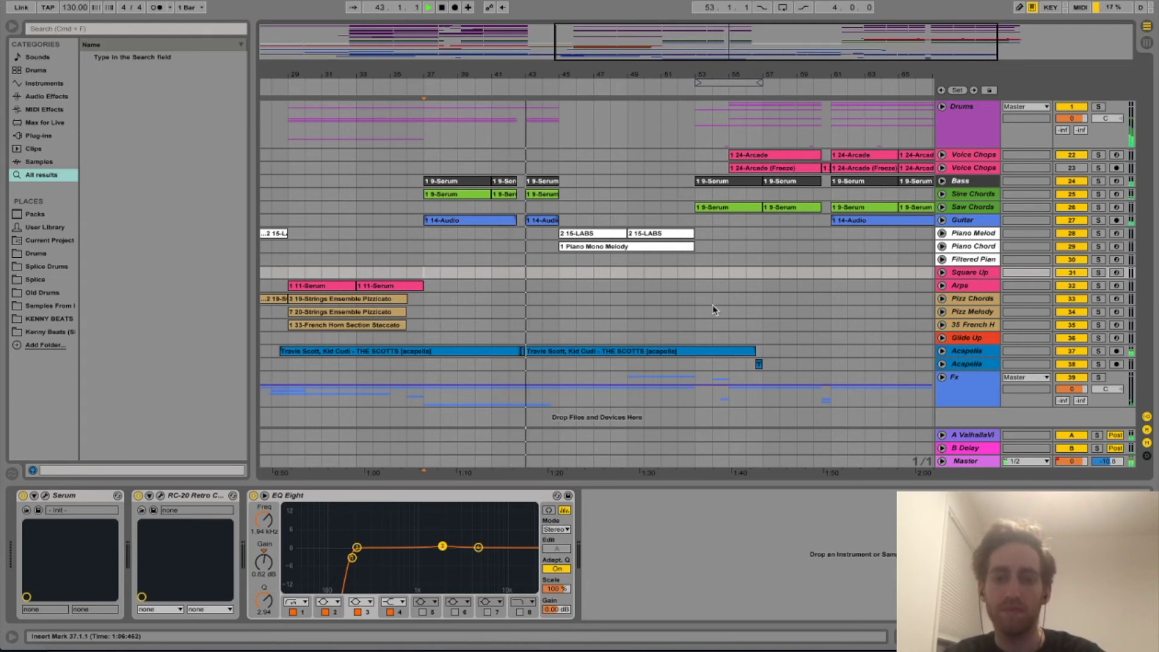
Step: Look through the individual tracks in the Fx group during playback, leaving the group collapsed
scroll(647, 323, down, 10)
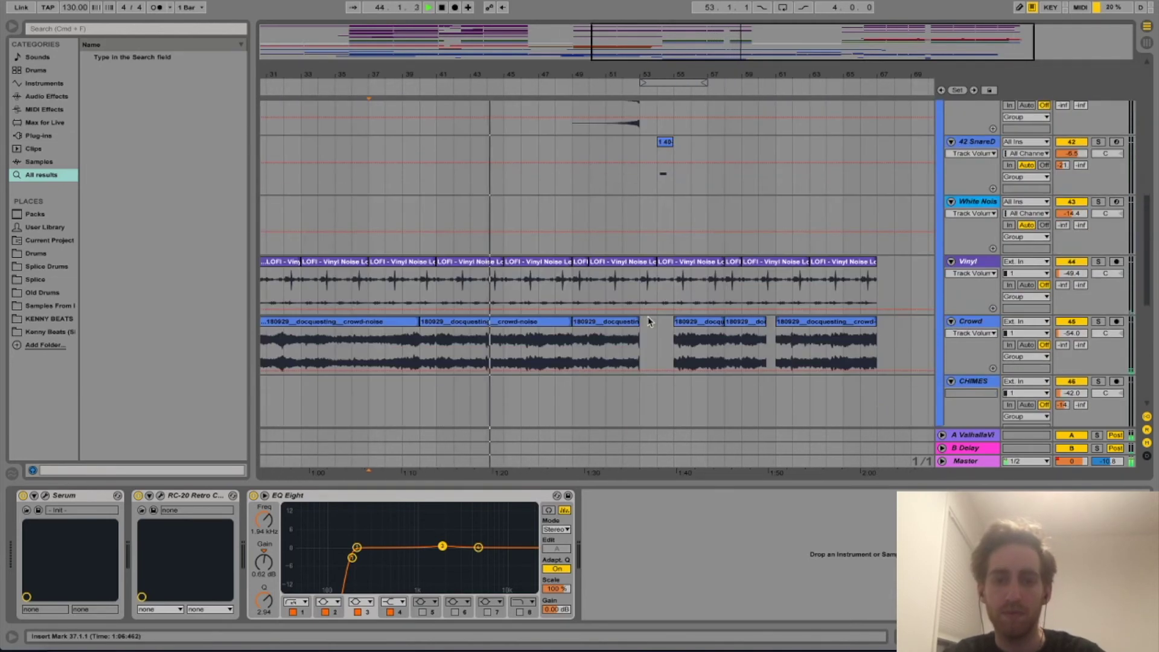
scroll(649, 321, down, 2)
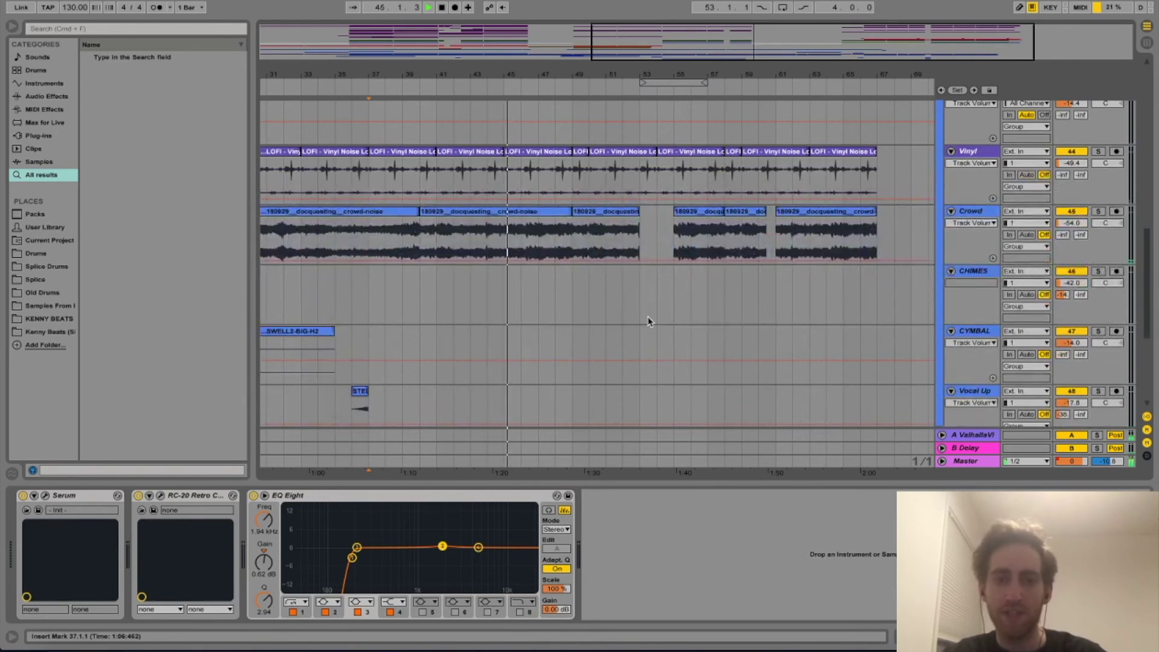
scroll(648, 322, down, 5)
scroll(649, 321, up, 4)
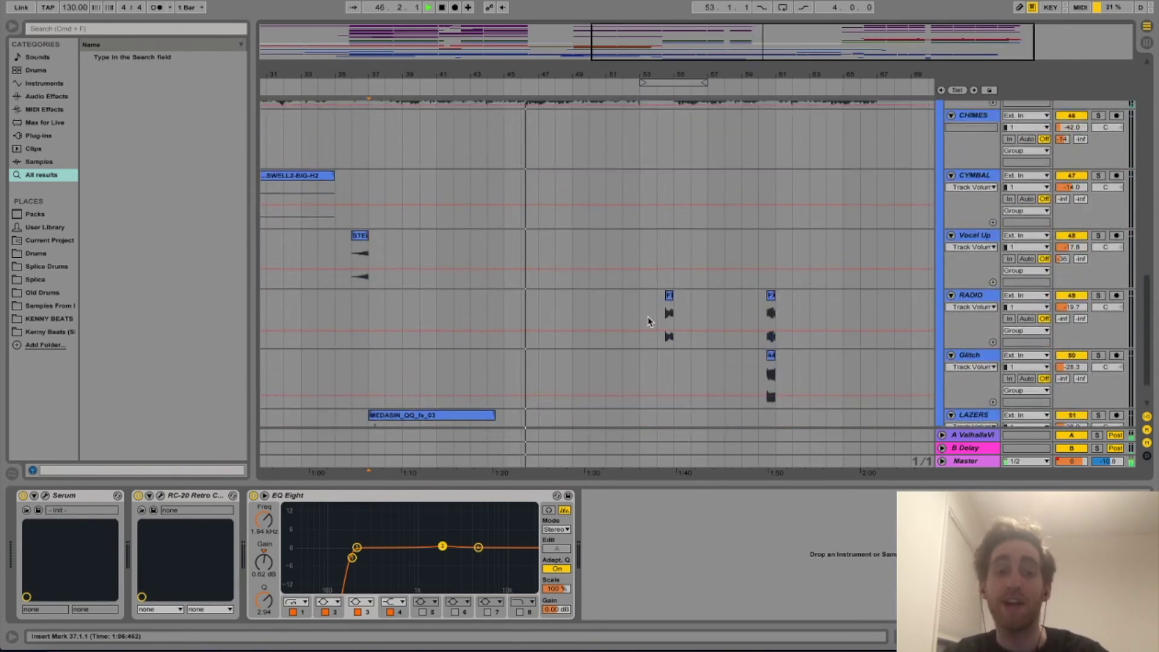
scroll(648, 323, down, 3)
scroll(647, 320, up, 10)
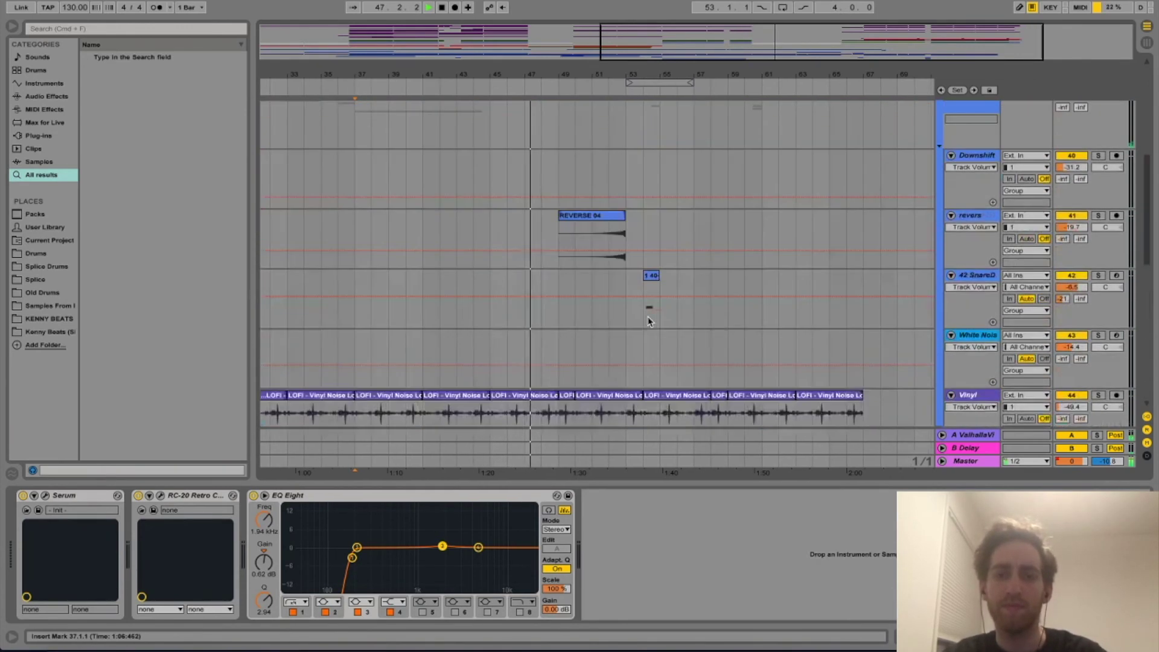
scroll(948, 275, up, 5)
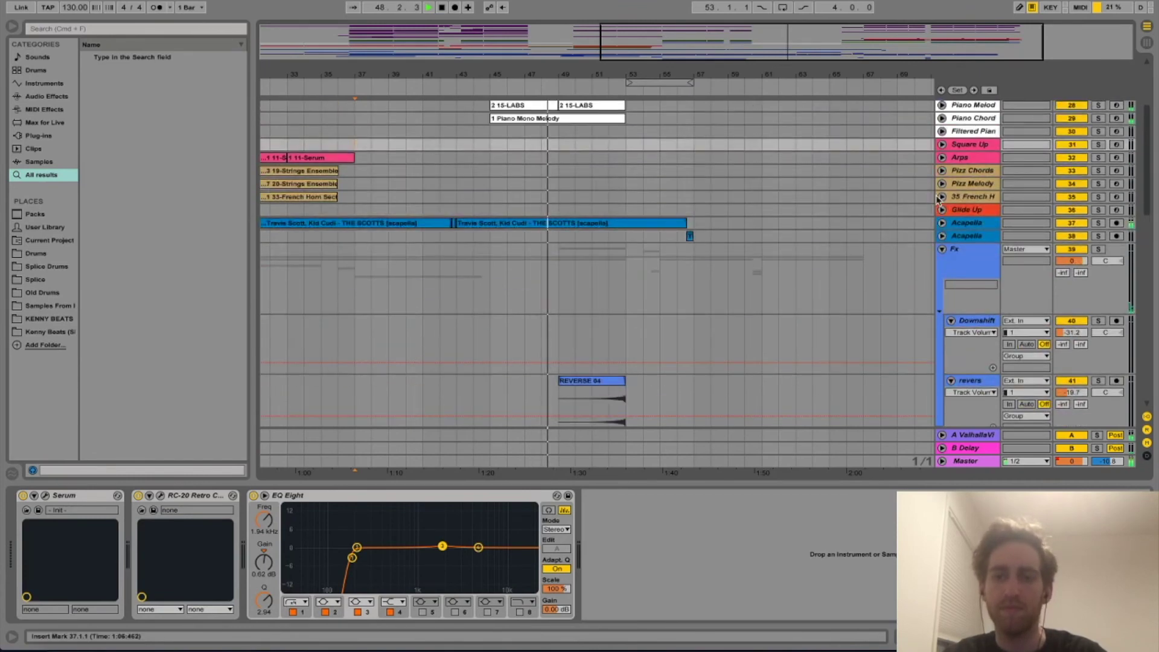
click(943, 249)
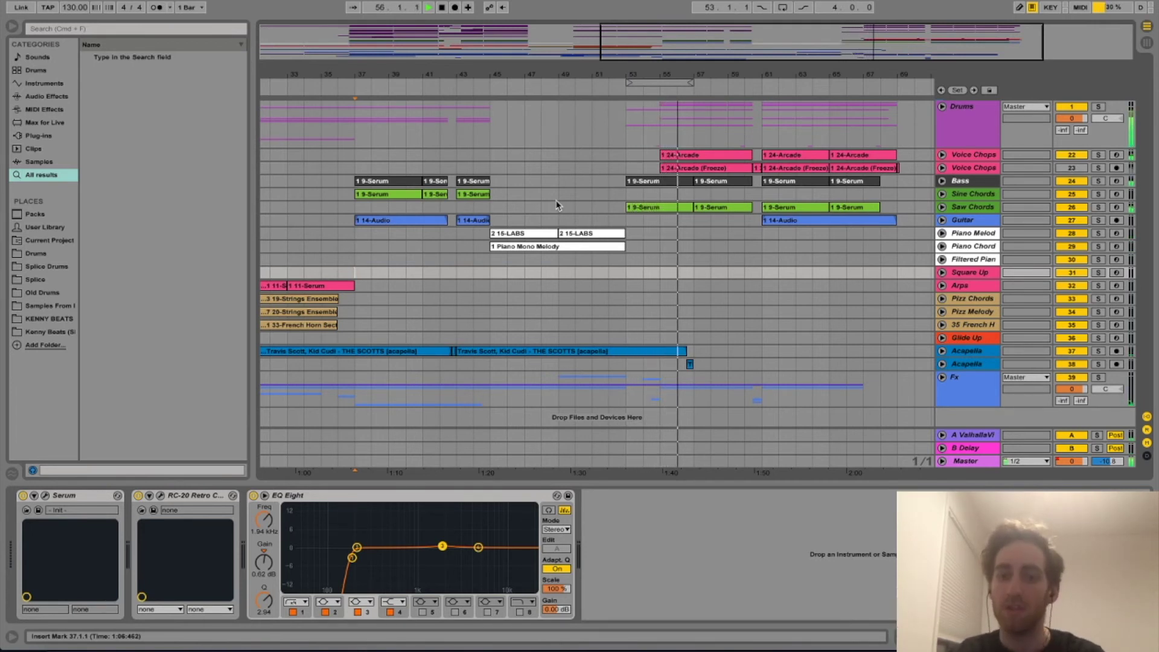
Step: Hide the device view and follow the arrangement to its end, stopping playback at bar 69
click(707, 484)
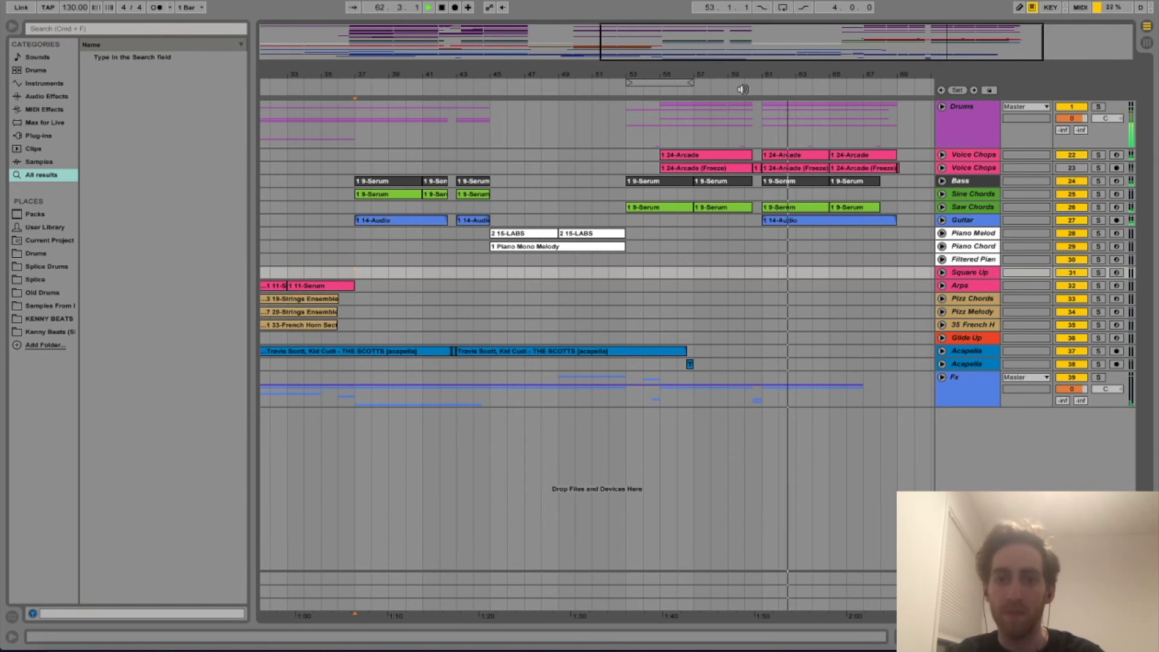
drag(792, 69, 793, 73)
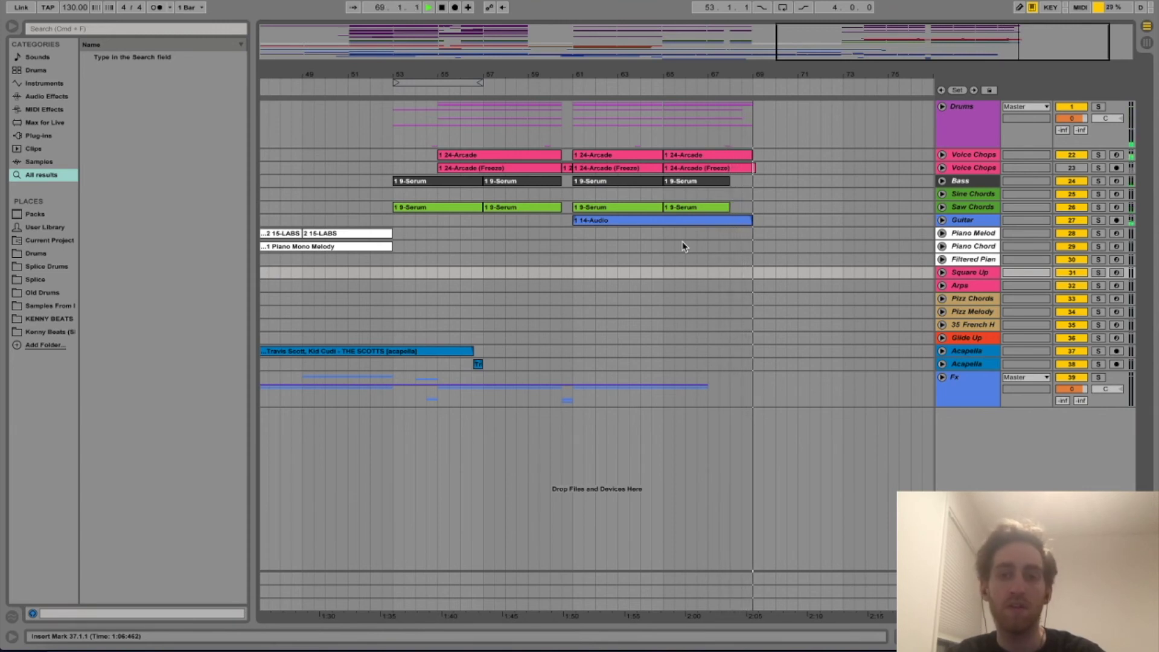
key(space)
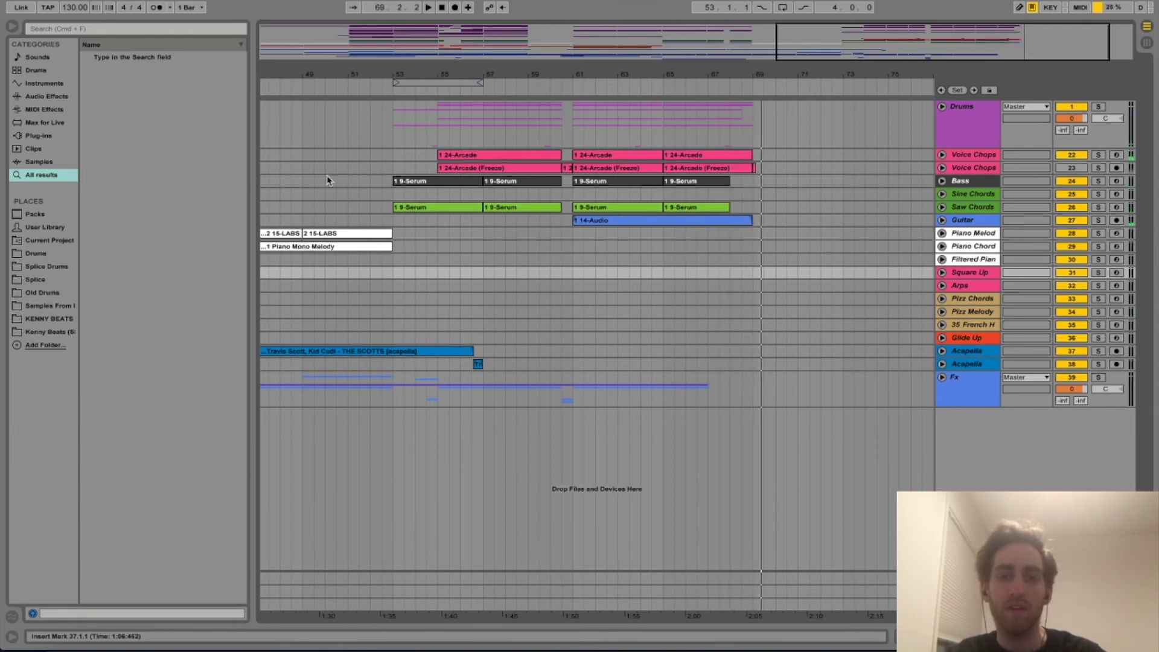
Step: Place the insert marker at bar 53 and show the Saw Chords track's device chain
click(387, 195)
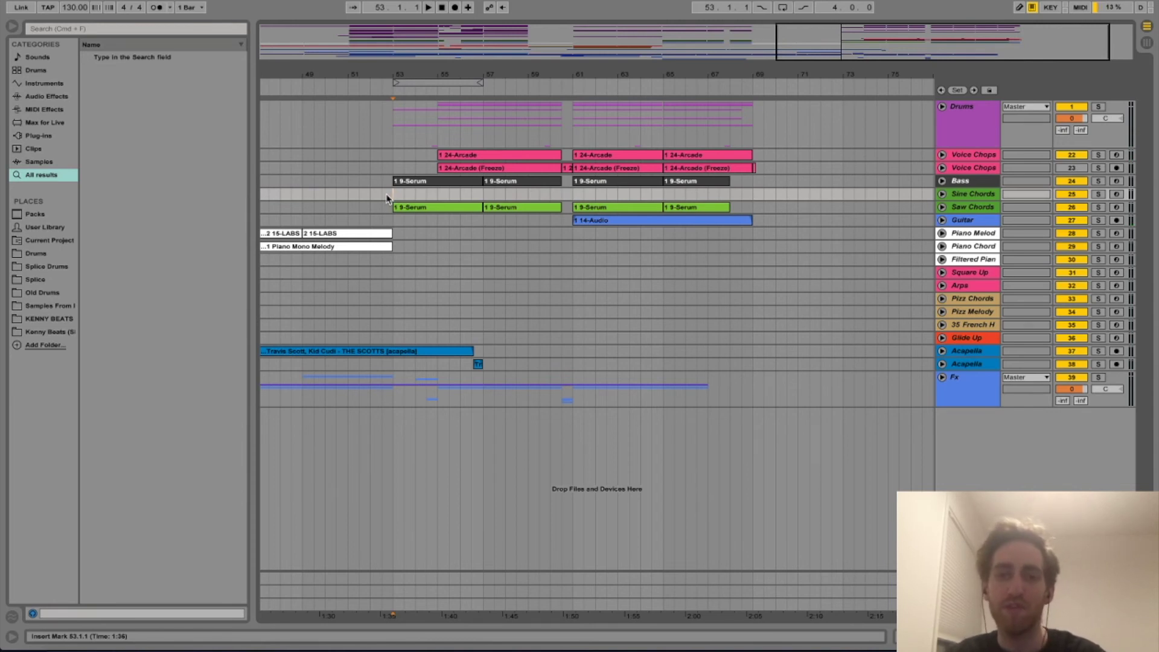
double_click(984, 208)
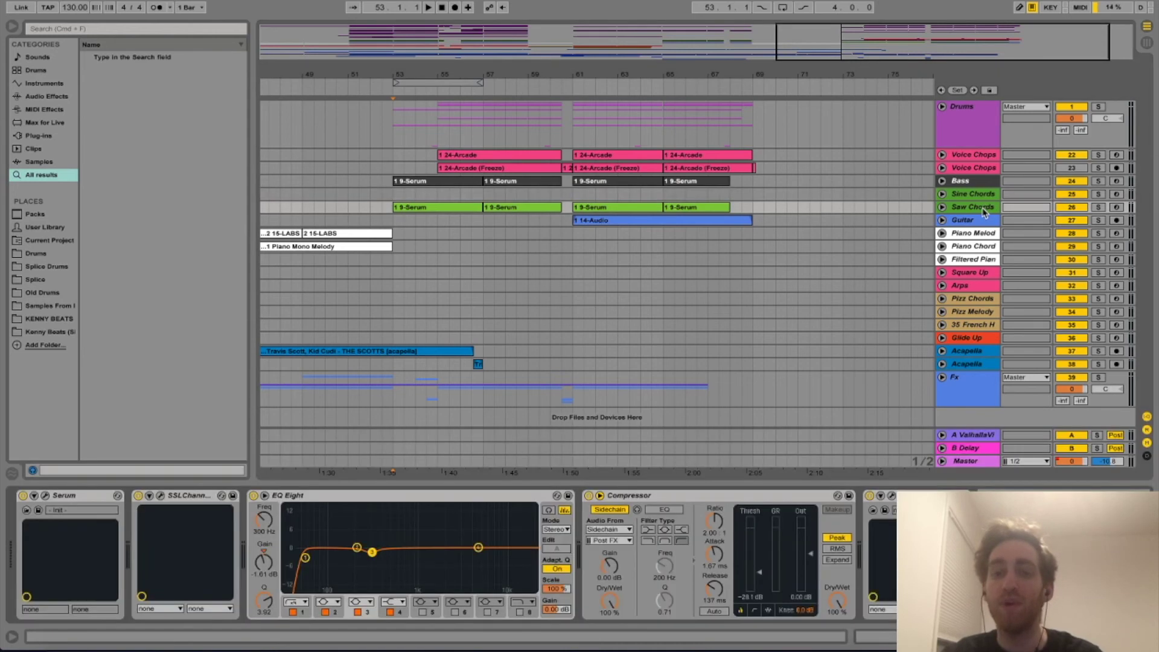
Step: Examine the Saw Chords track's Serum patch, including oscillator B's 3D wavetable view, LFO 2 and the effects page, and close it
click(45, 496)
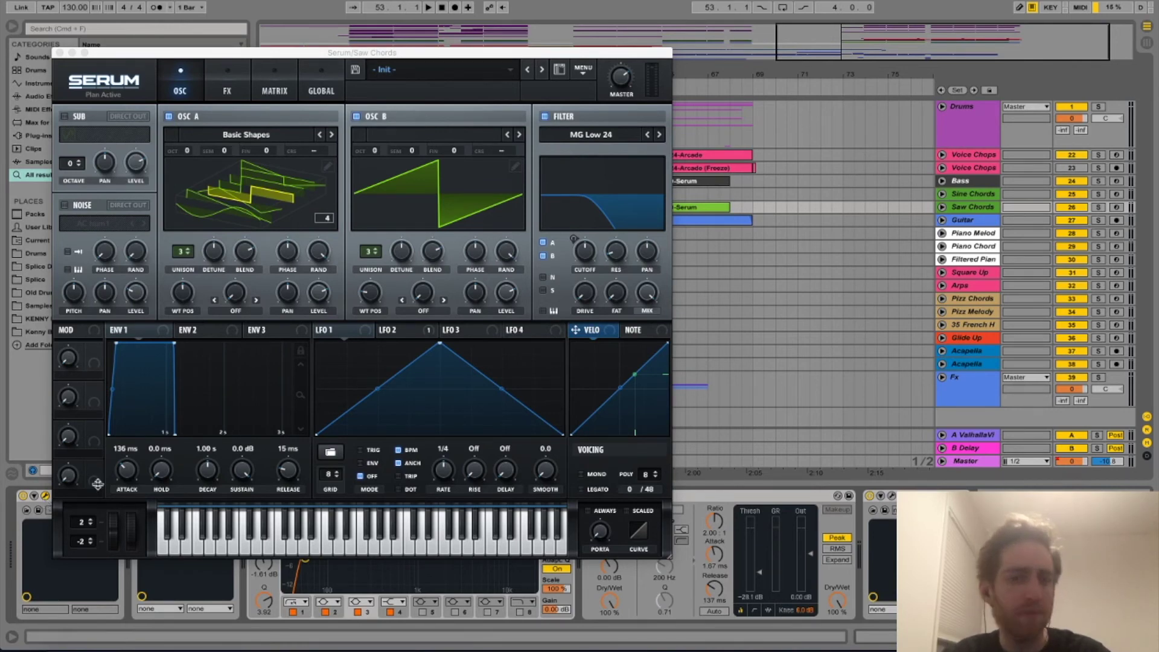
click(454, 190)
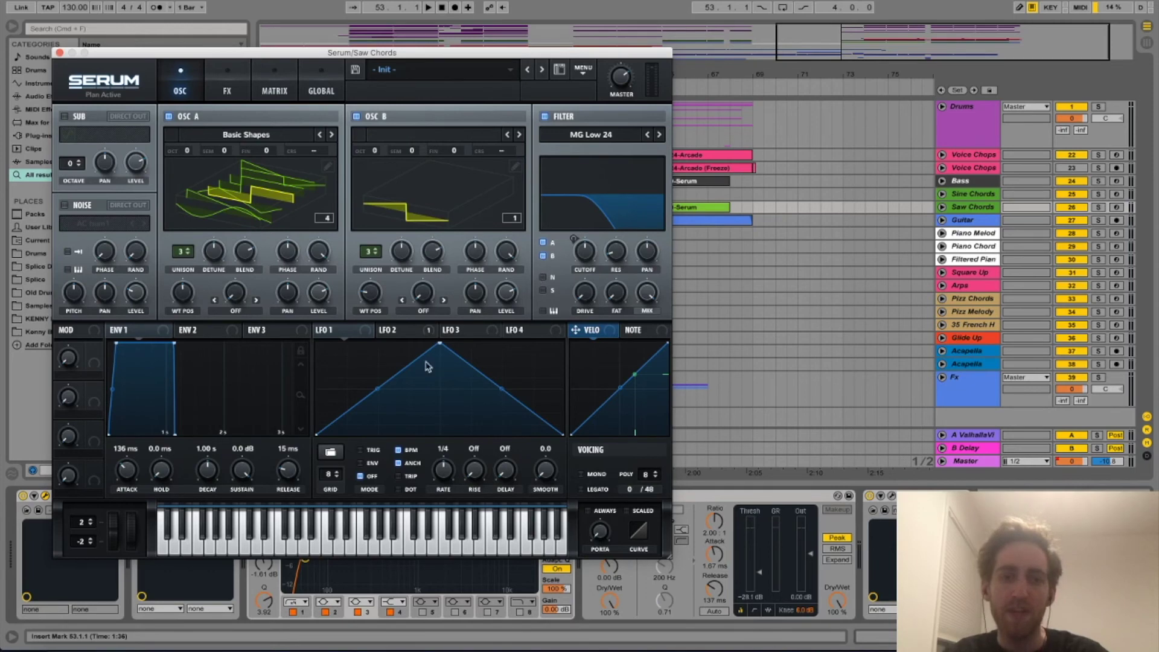
click(423, 338)
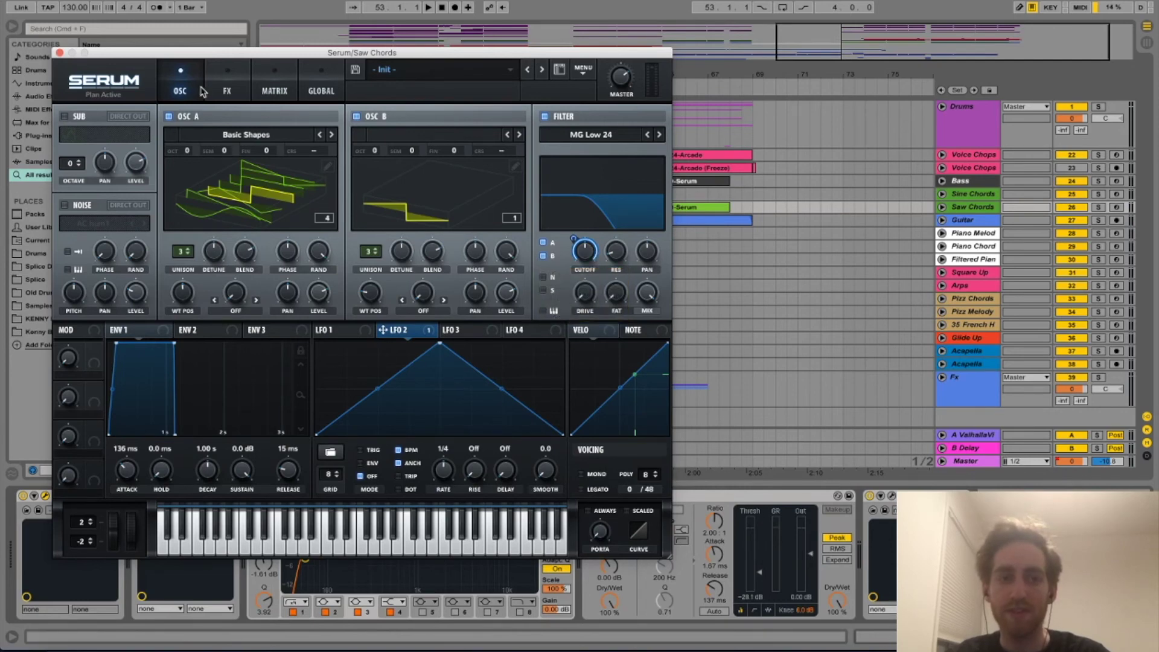
click(228, 82)
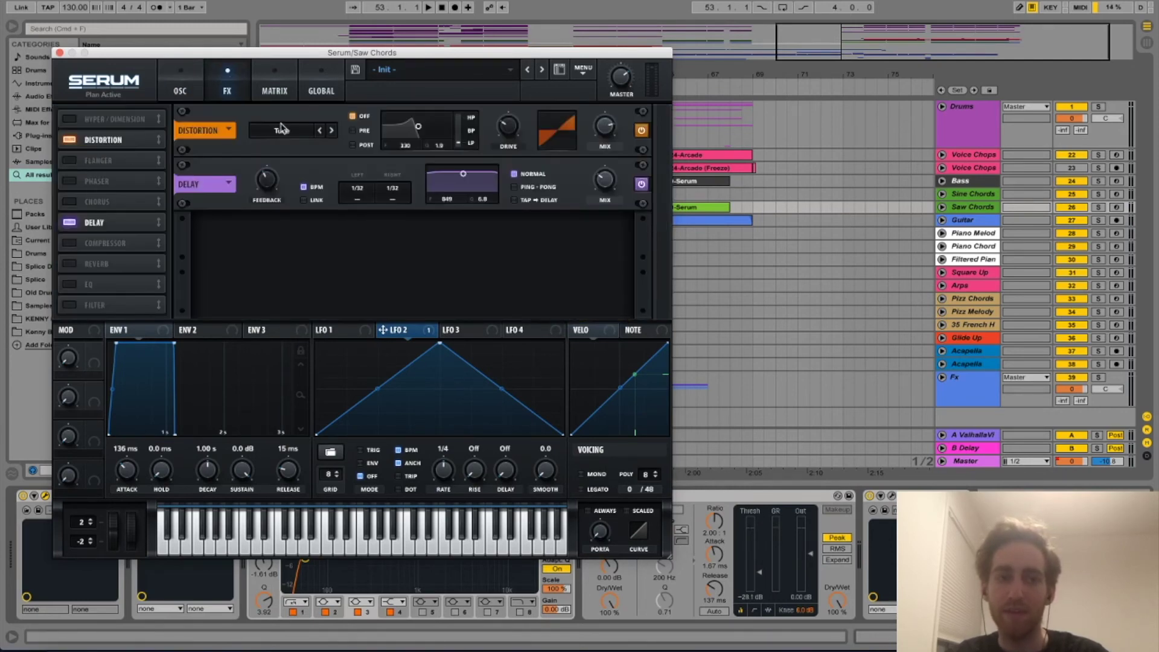
click(188, 81)
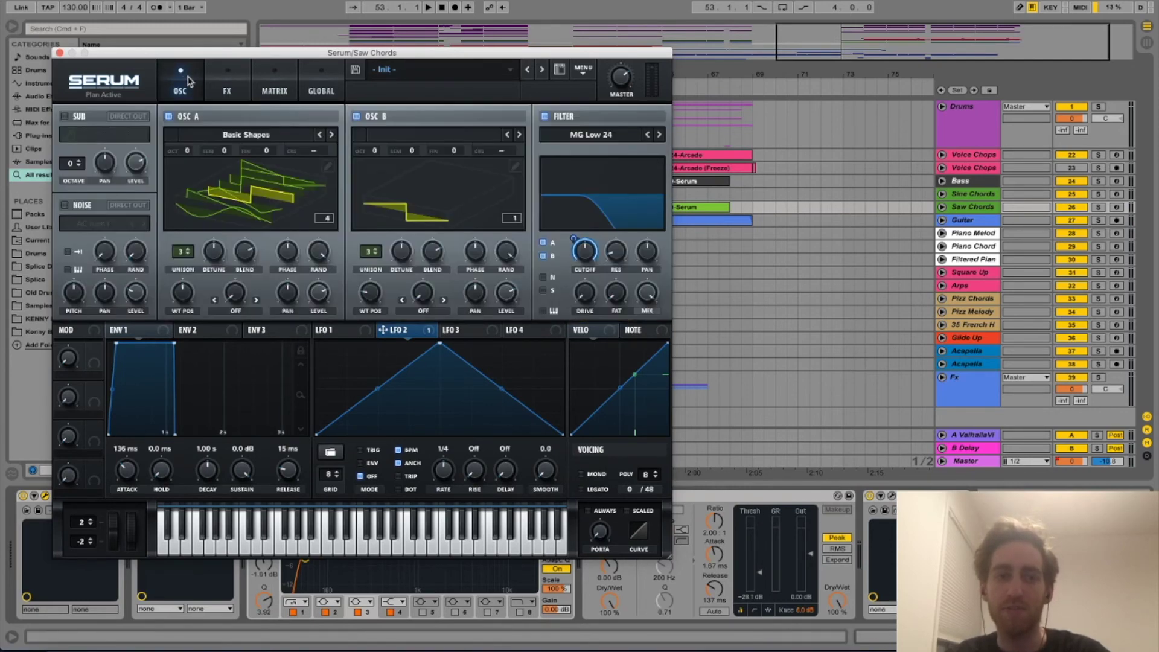
click(59, 53)
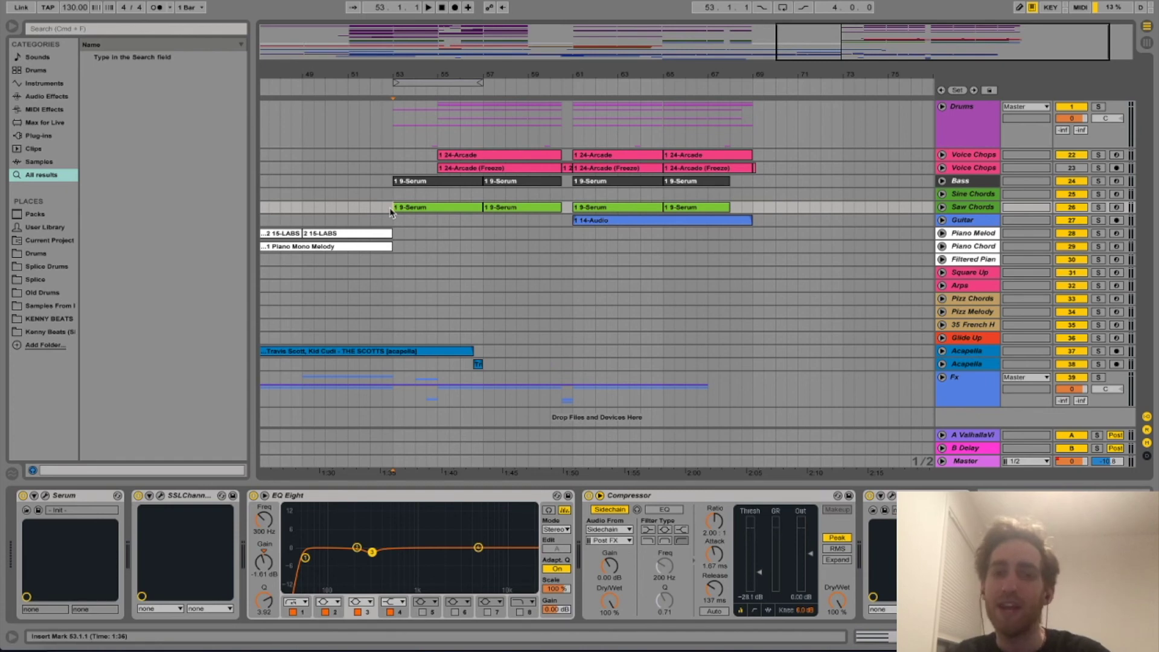
Step: Show the upper Voice Chops track's devices and open its first 24-Arcade clip, placing the insert marker at the clip's start
click(972, 156)
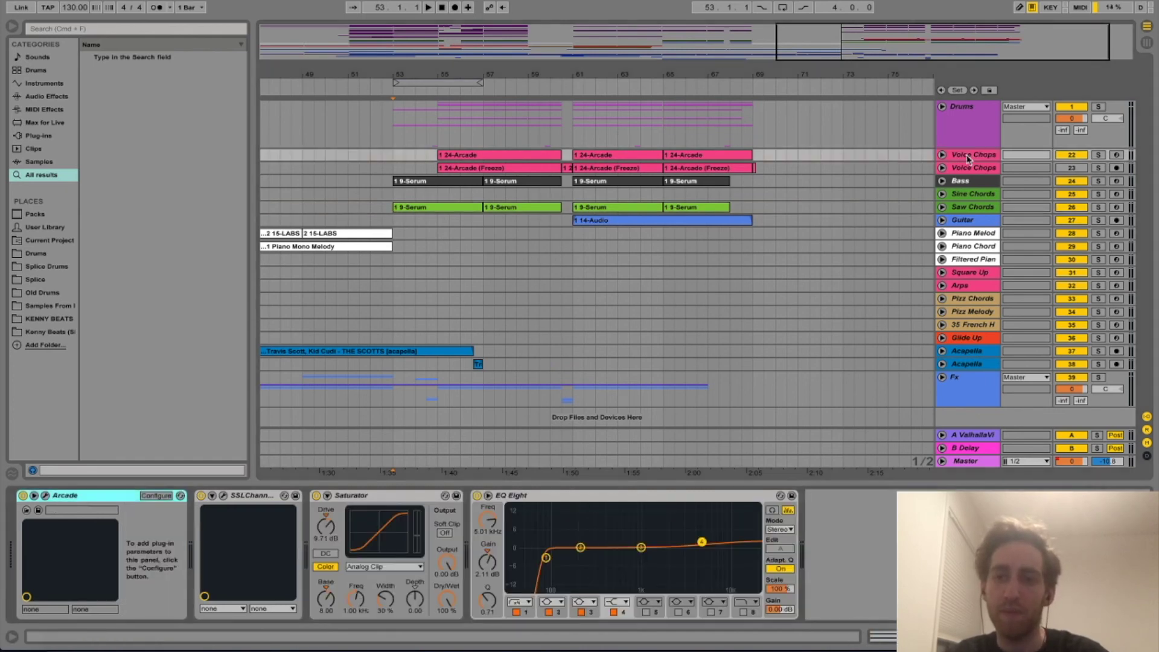
double_click(493, 155)
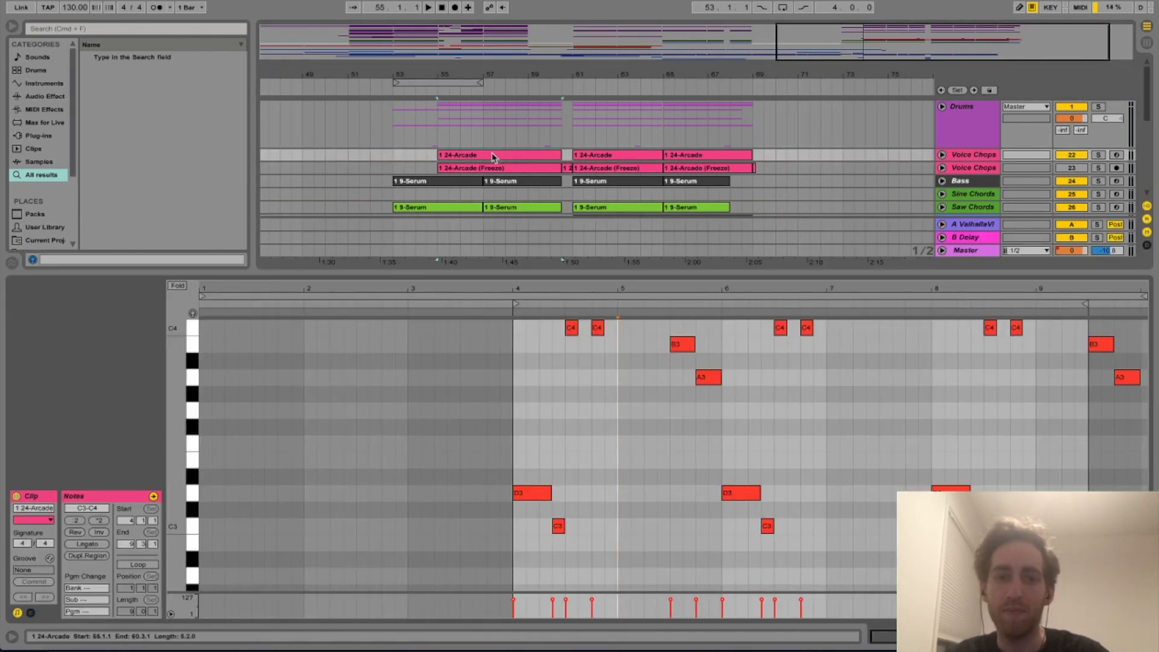
click(515, 444)
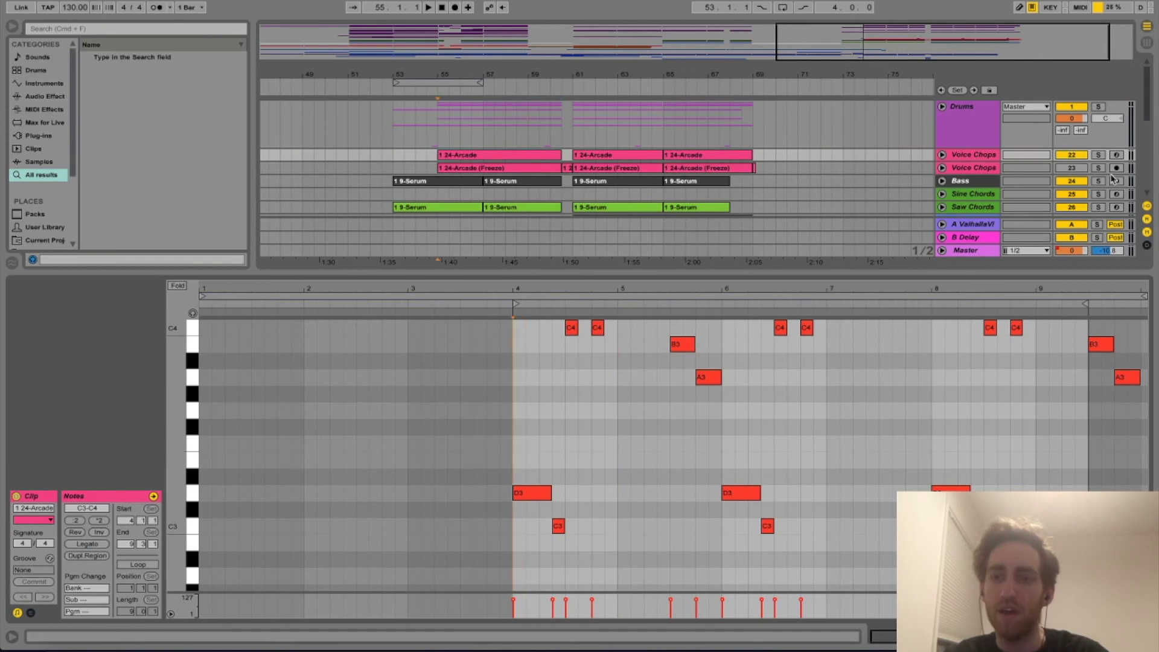
Step: Audition the upper Voice Chops track soloed from bar 55, stop playback, and hide the clip's note editor
click(1100, 155)
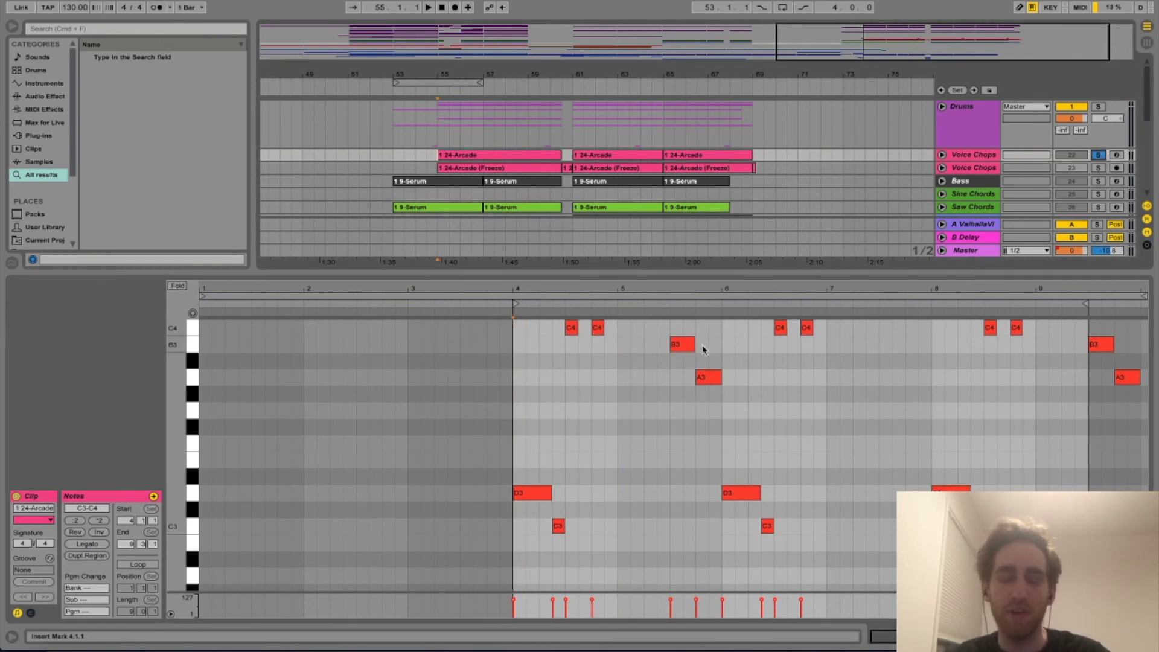
key(space)
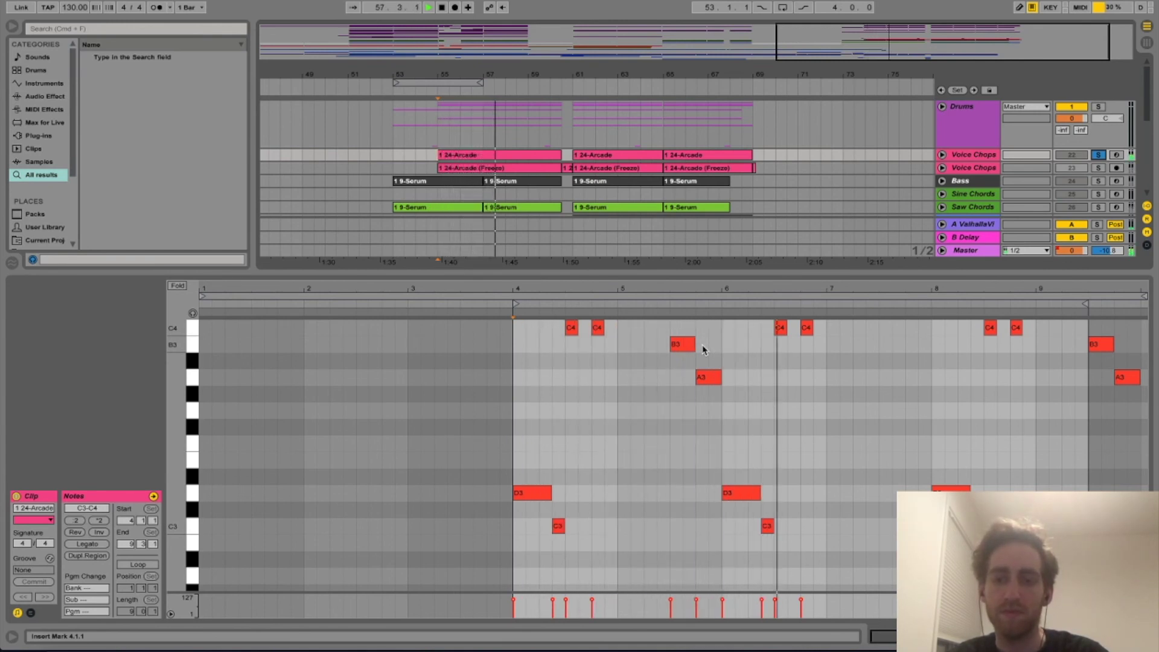
scroll(809, 459, up, 5)
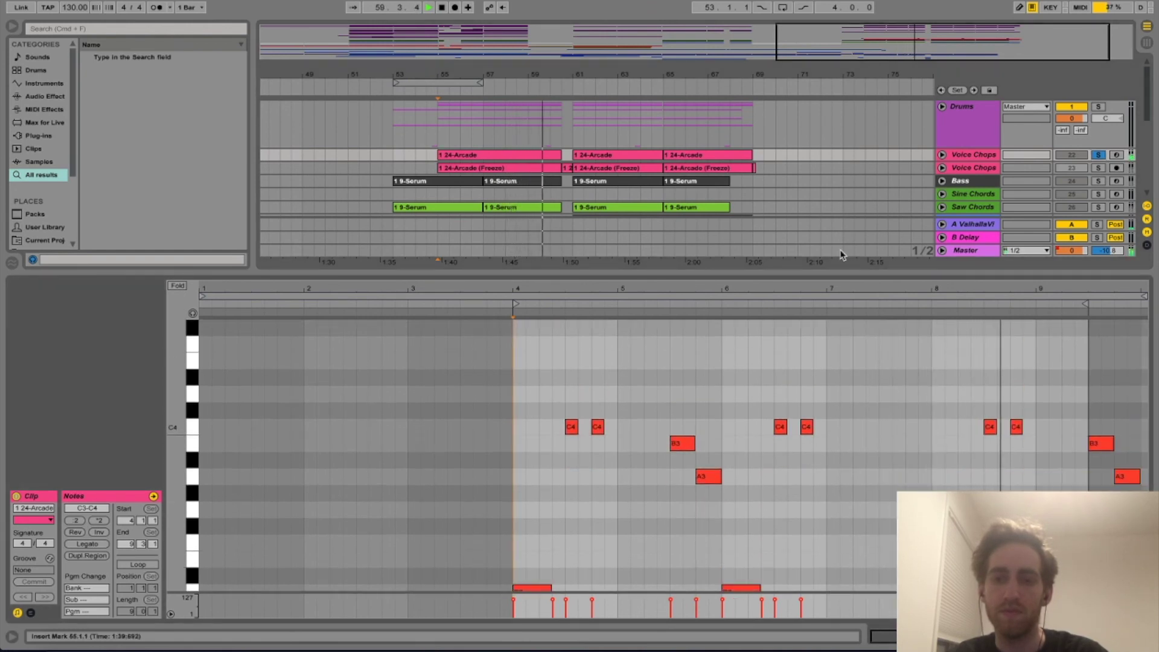
key(space)
double_click(827, 272)
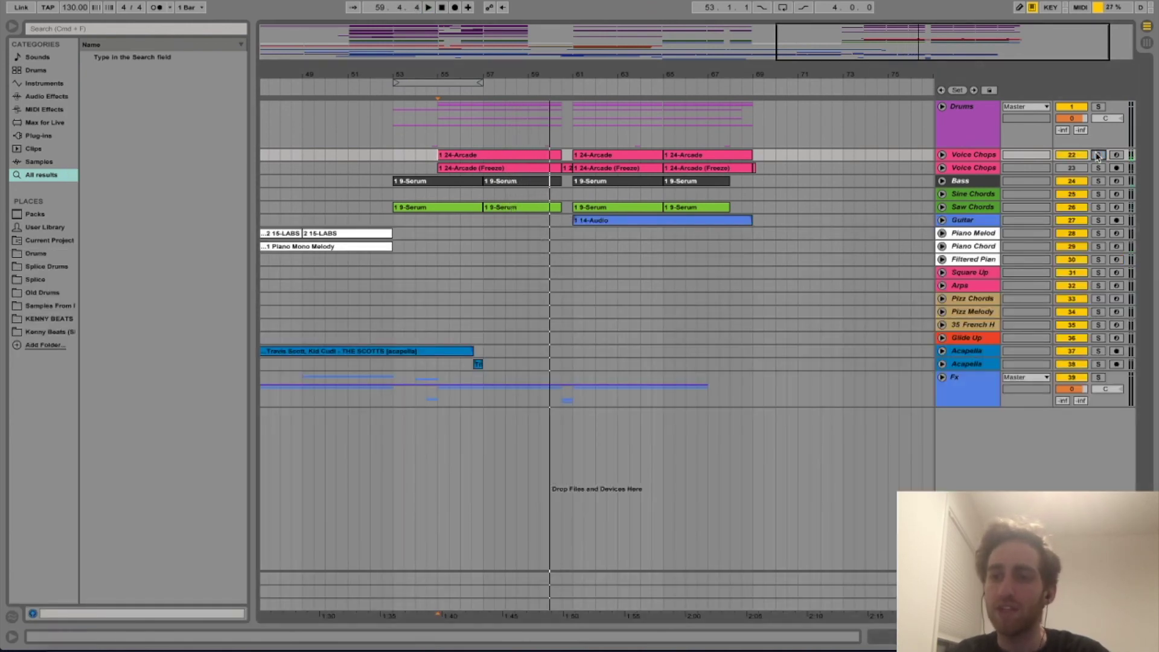
Step: Expand the Drums group and play the arrangement from bar 55, where the Closed Hat clips begin
click(941, 107)
scroll(370, 291, down, 5)
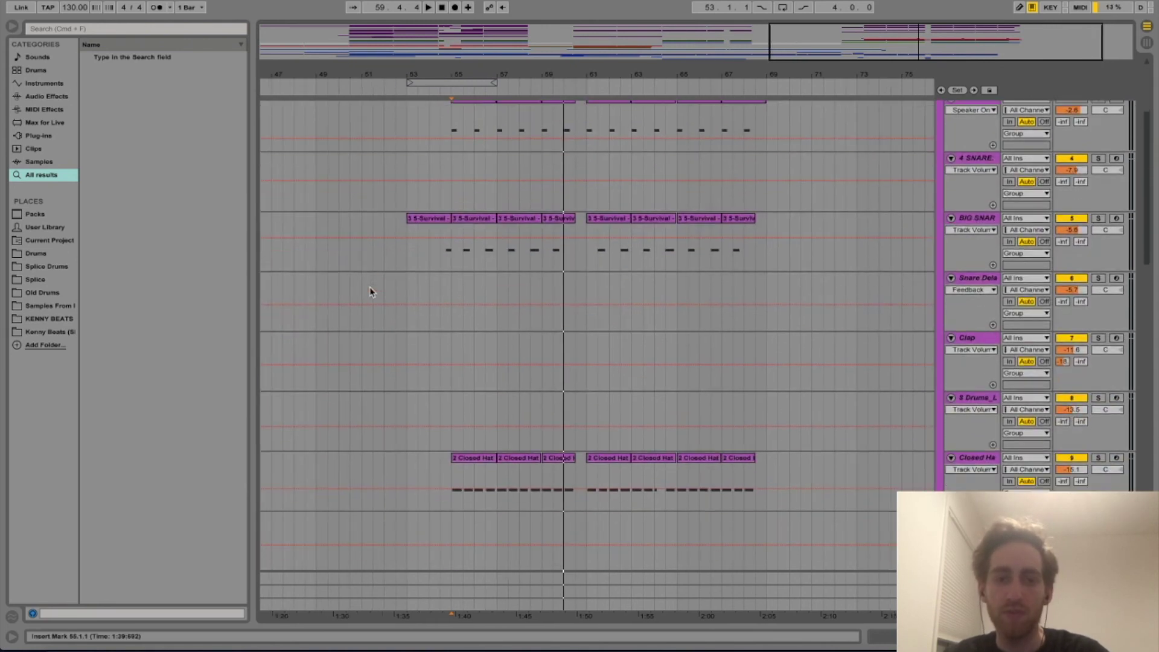
scroll(371, 292, down, 1)
click(453, 446)
key(space)
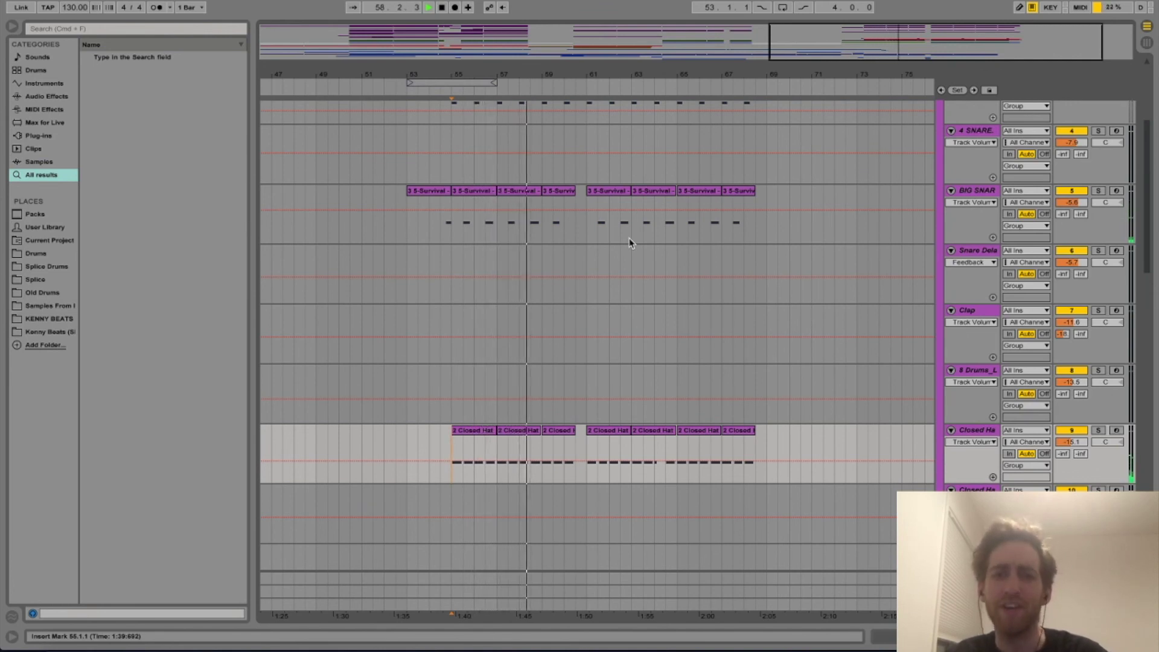
Step: Look through the individual drum tracks during playback, stop, and collapse the Drums group
scroll(649, 232, down, 10)
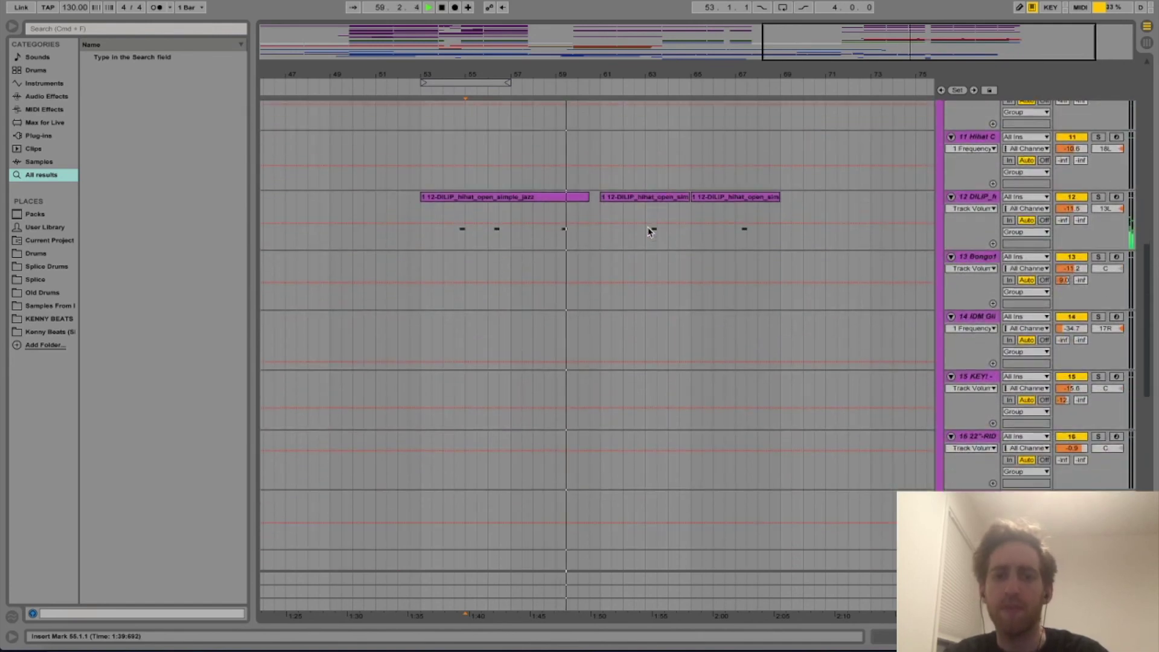
scroll(649, 232, up, 6)
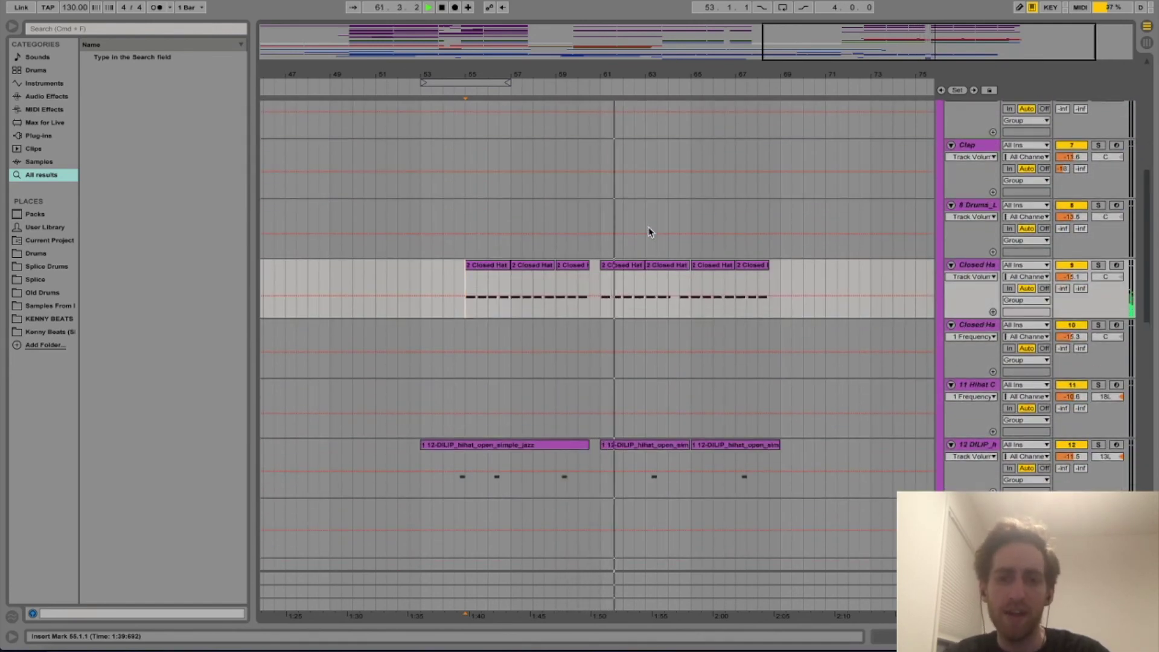
scroll(648, 232, down, 6)
key(space)
scroll(649, 232, down, 9)
scroll(649, 232, up, 20)
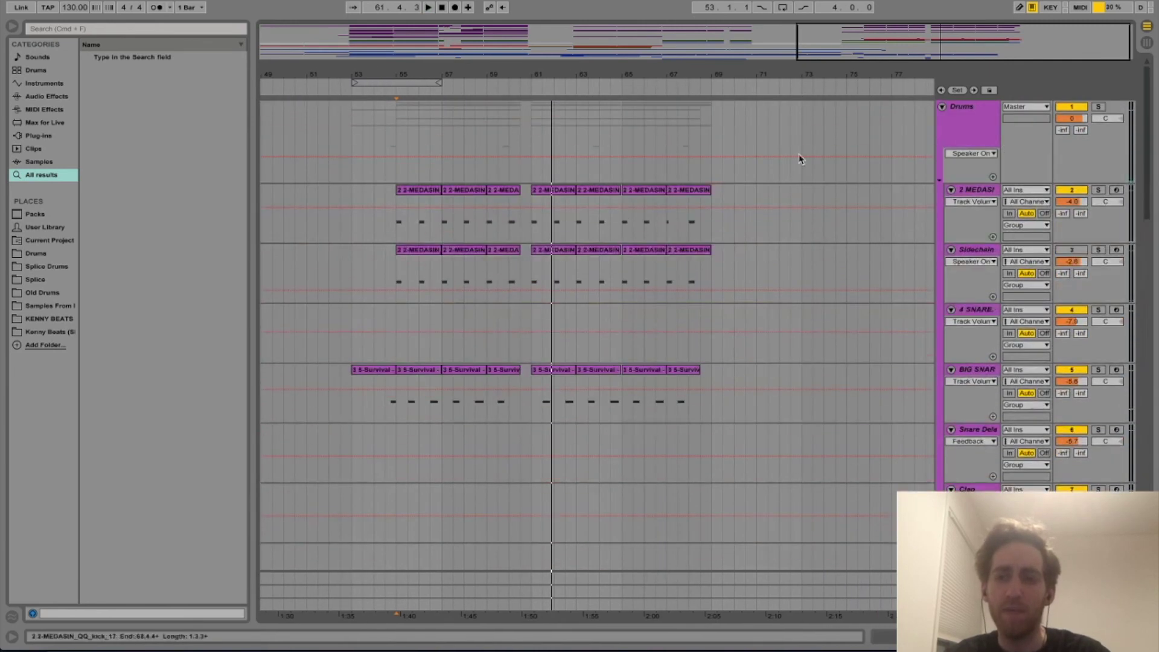
click(943, 107)
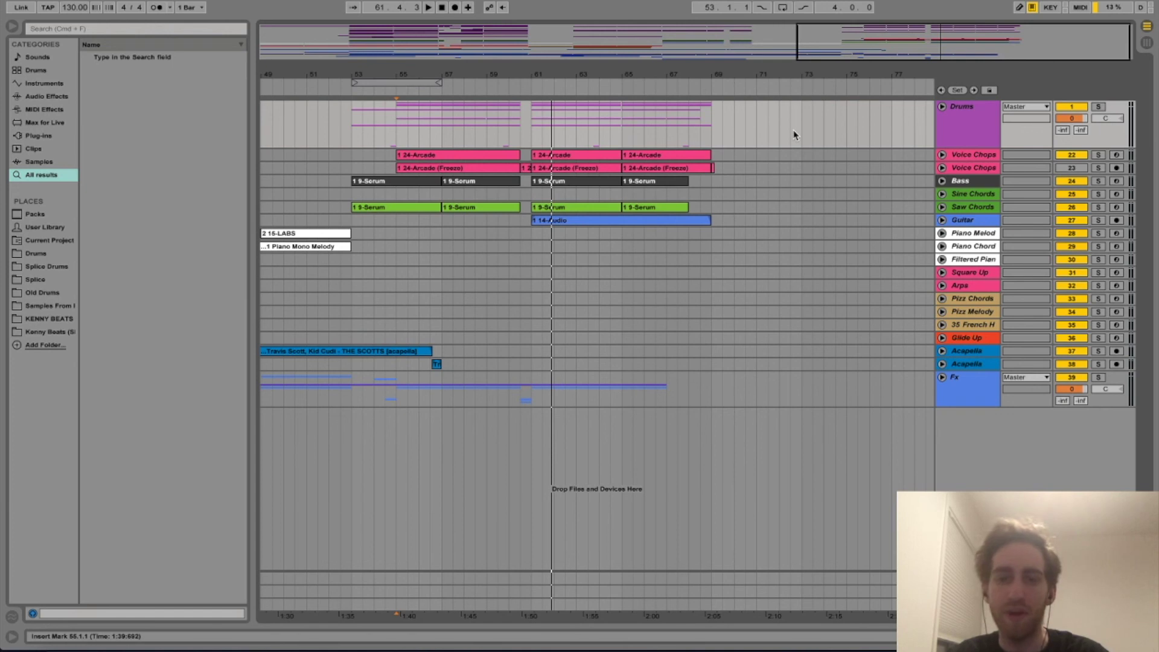
Step: Expand the Fx group, audition the RADIO and Glitch transition from bar 60, and collapse the group
click(942, 377)
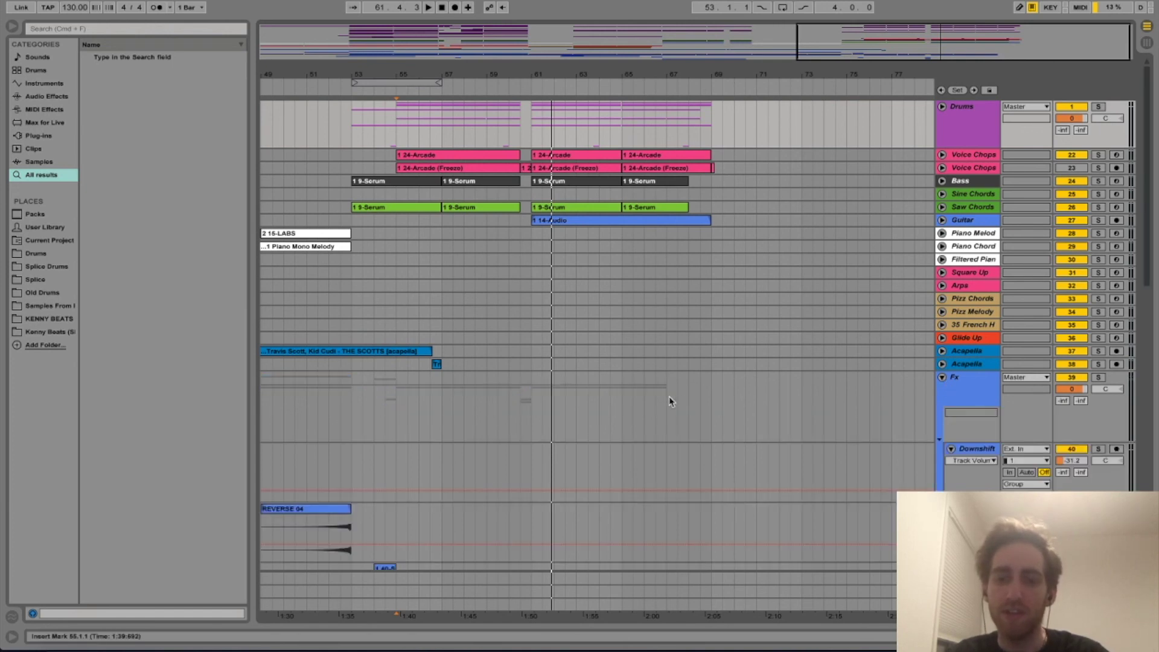
scroll(669, 396, down, 10)
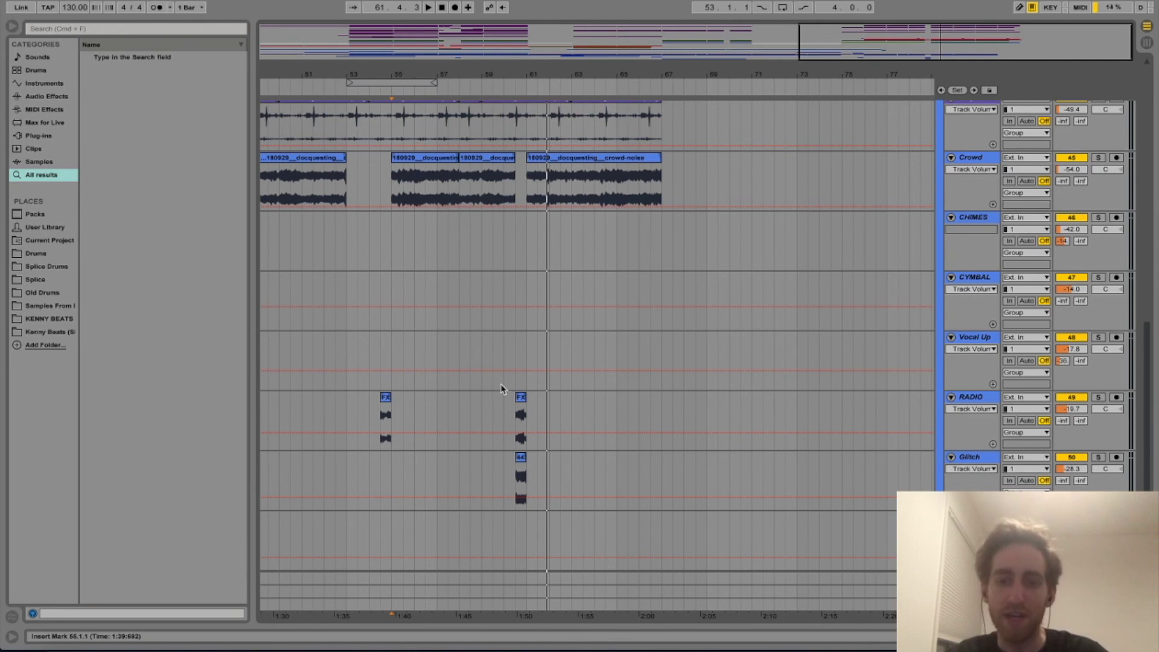
click(517, 410)
click(505, 409)
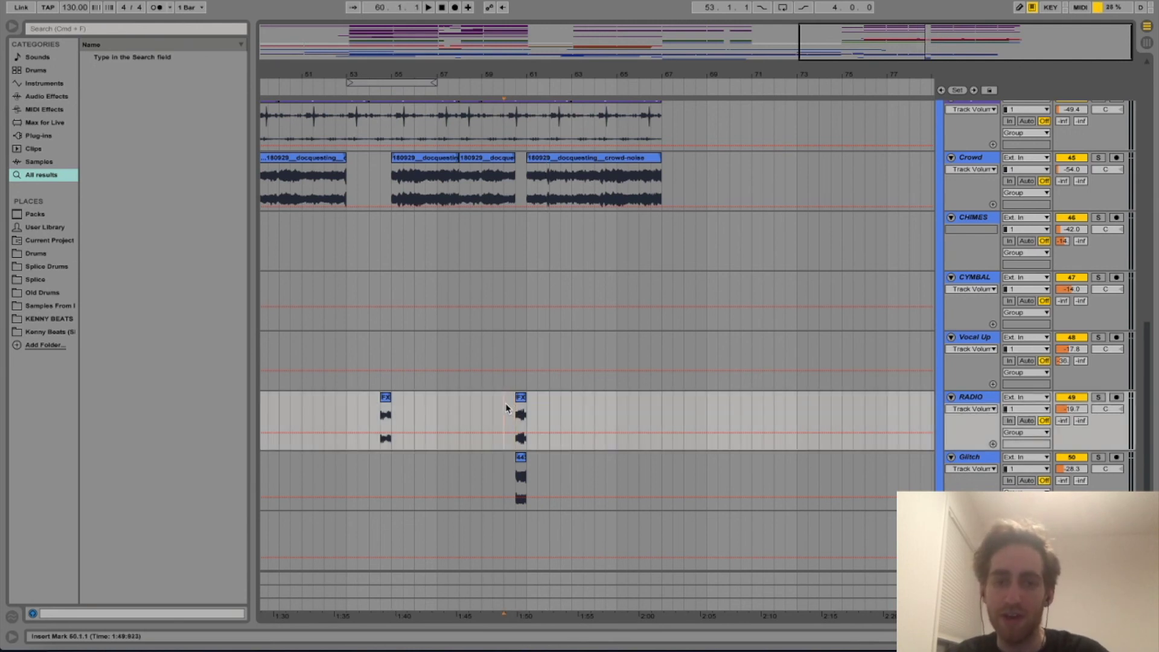
key(space)
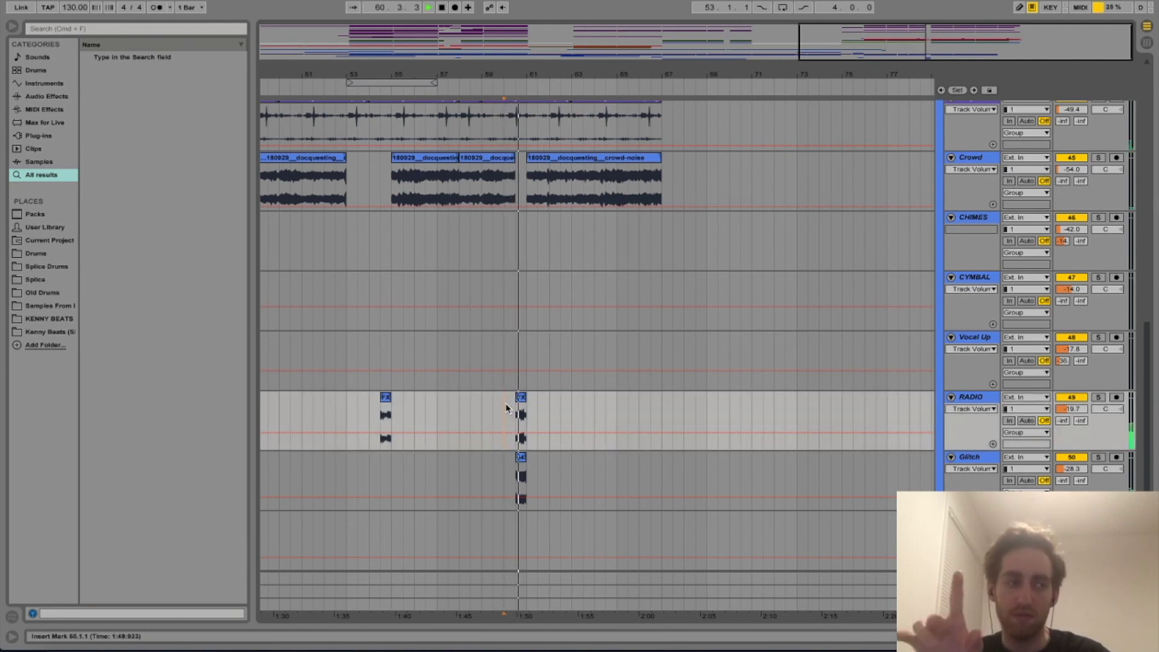
key(space)
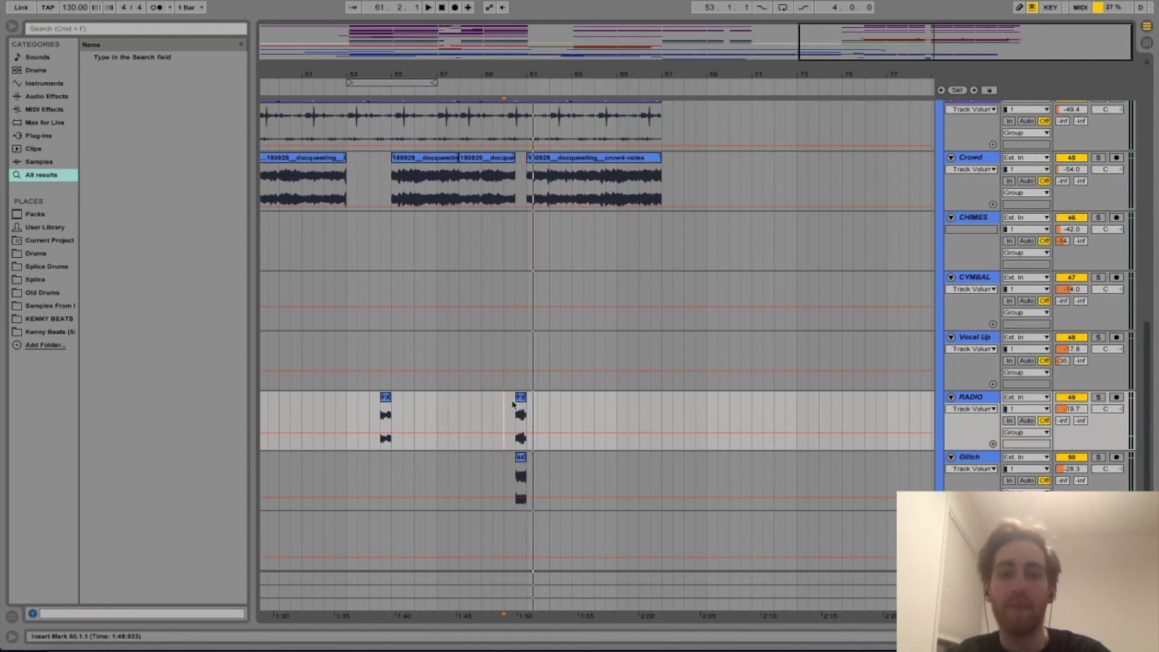
scroll(961, 402, up, 15)
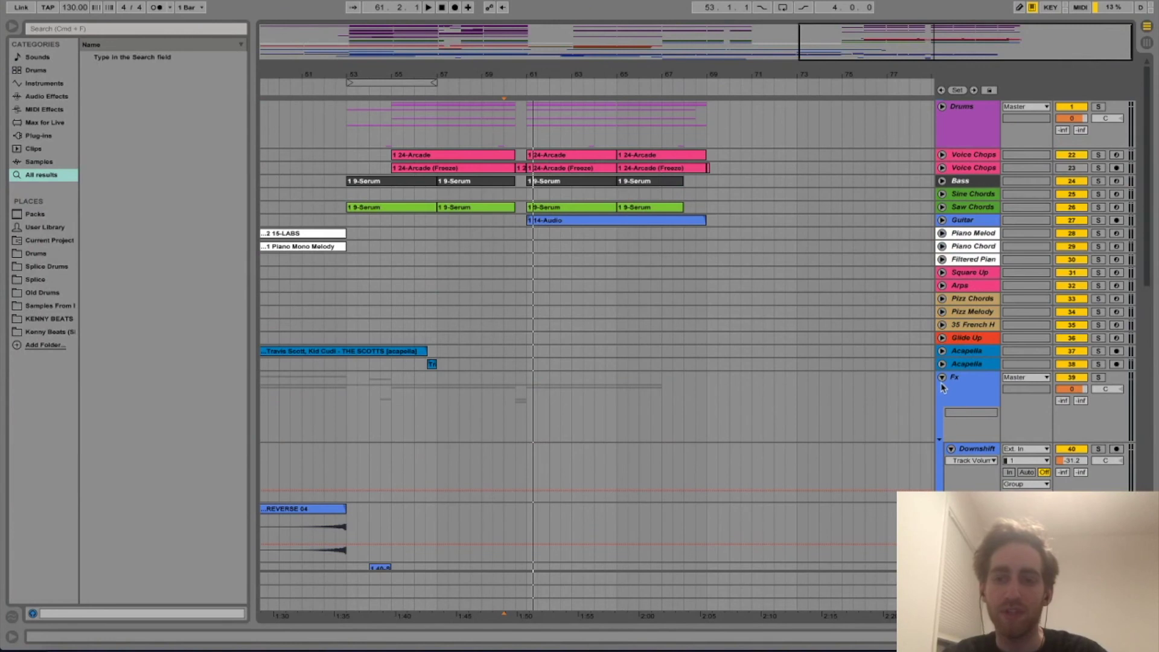
click(942, 377)
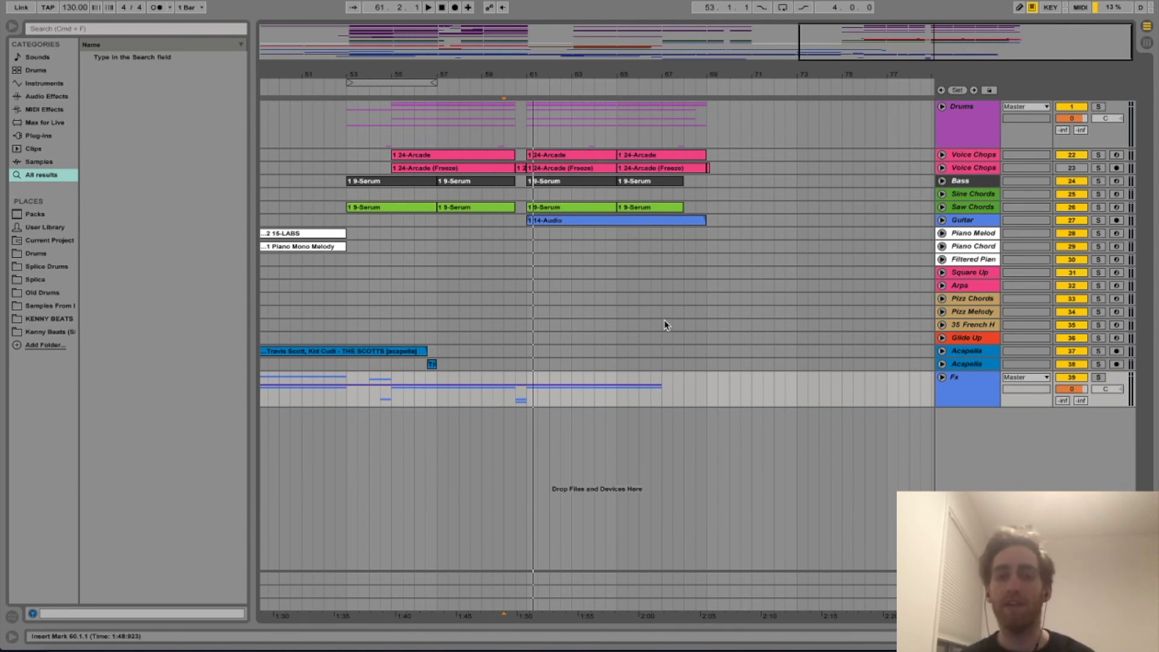
Step: Show the entire arrangement and return the playback position to bar 1
scroll(664, 325, left, 10)
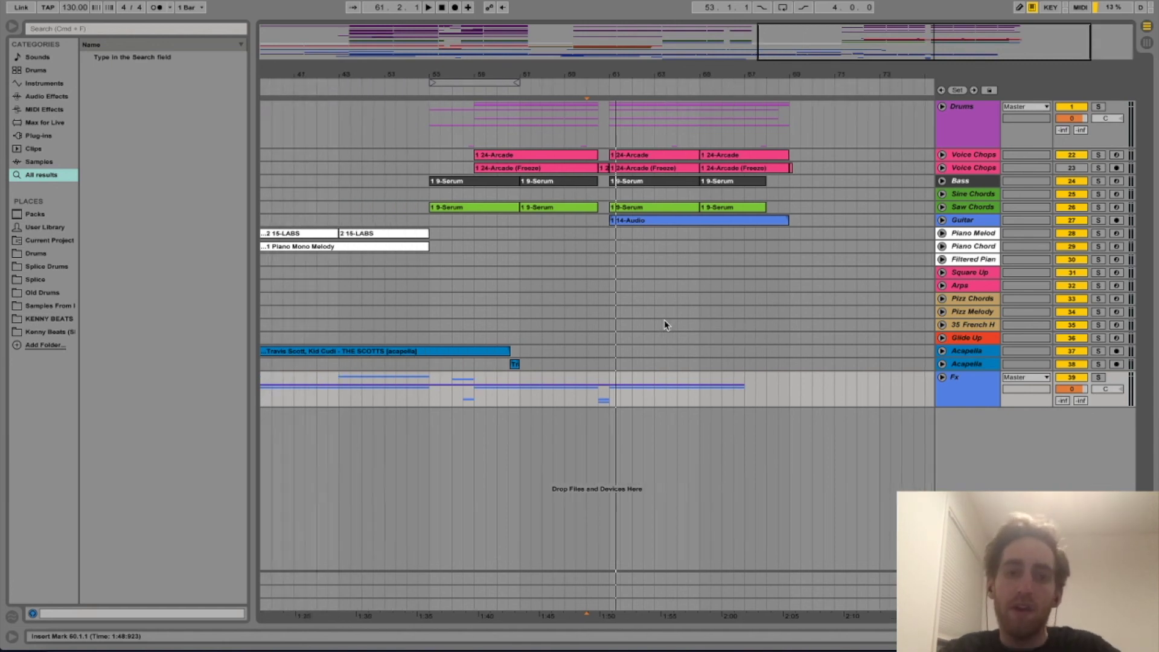
scroll(846, 194, right, 5)
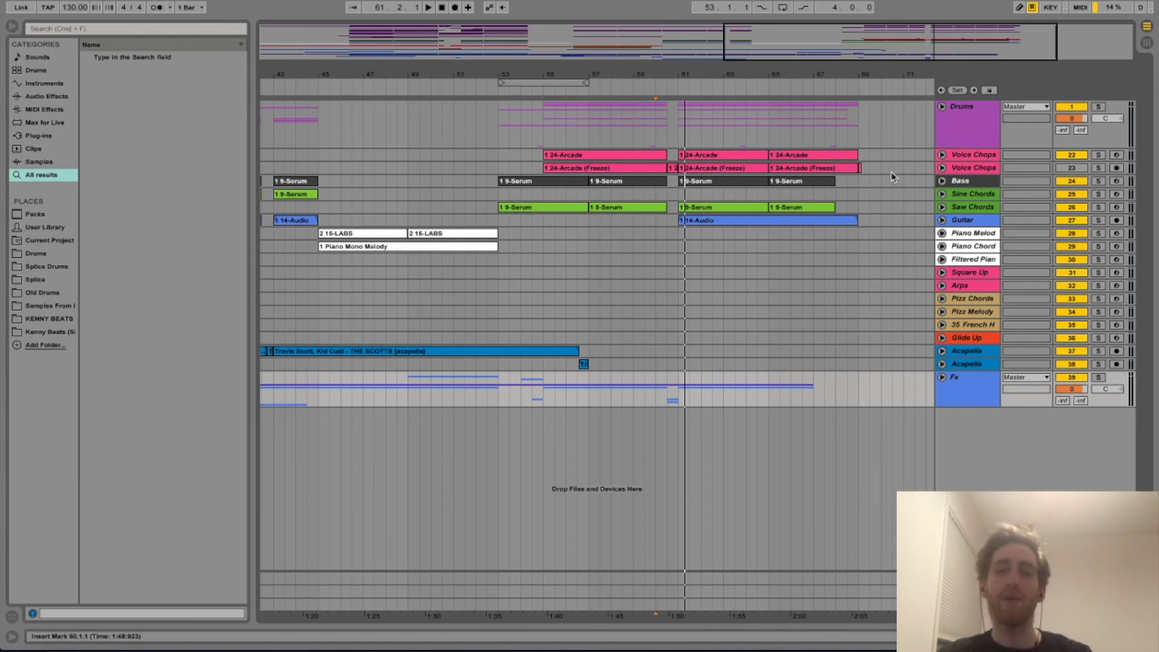
drag(597, 74, 597, 24)
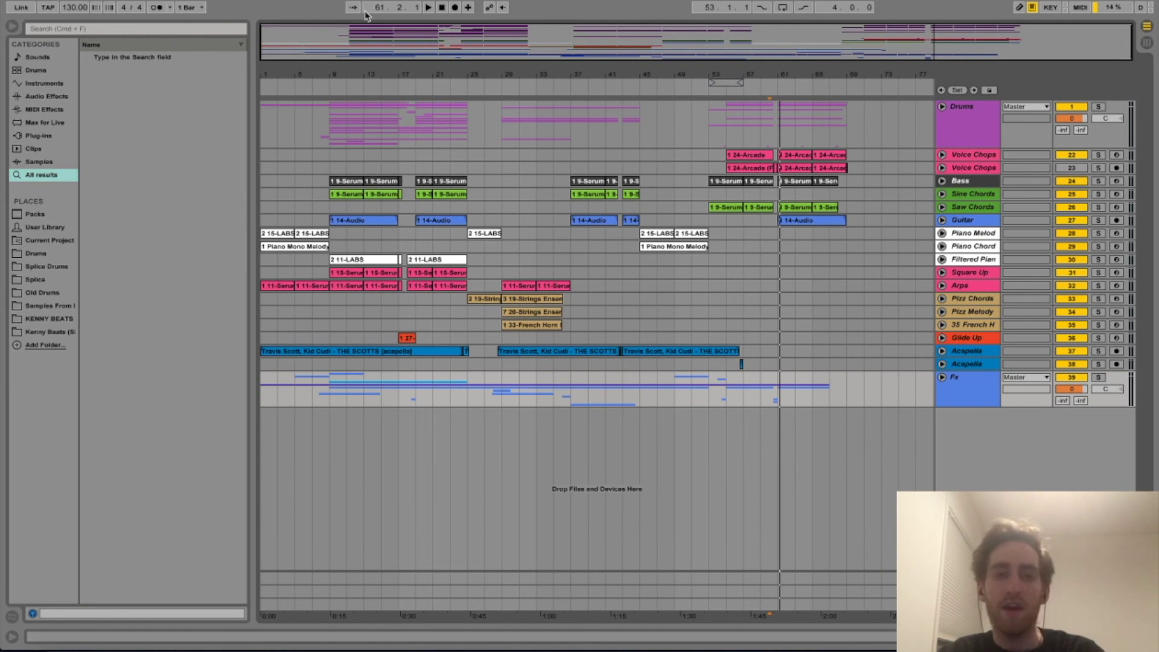
click(442, 7)
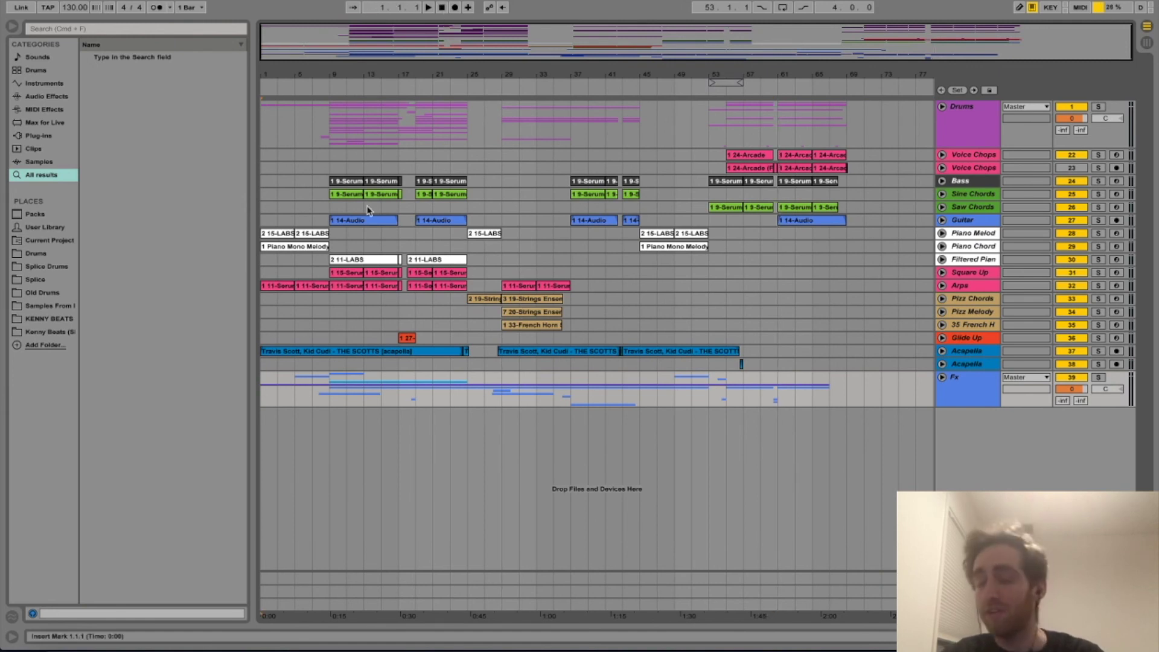